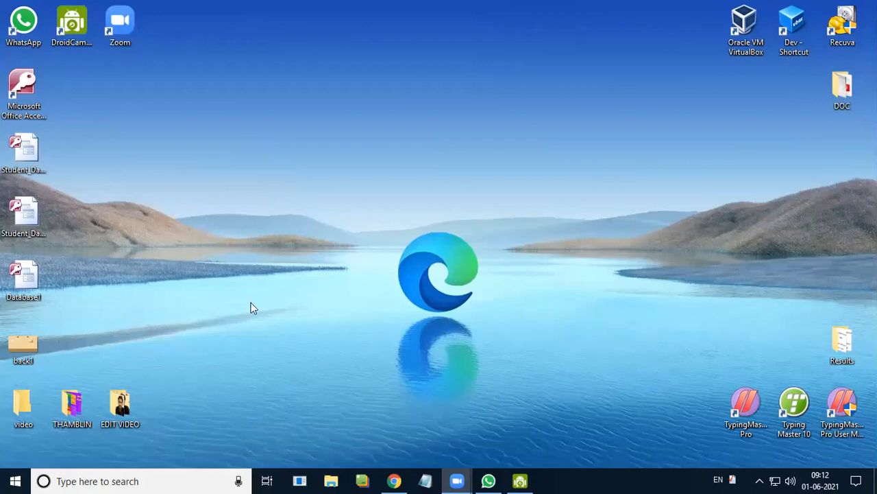
Open Microsoft Office Access 2007 and start a new blank database
{"action": "left_click", "coordinate": [24, 79]}
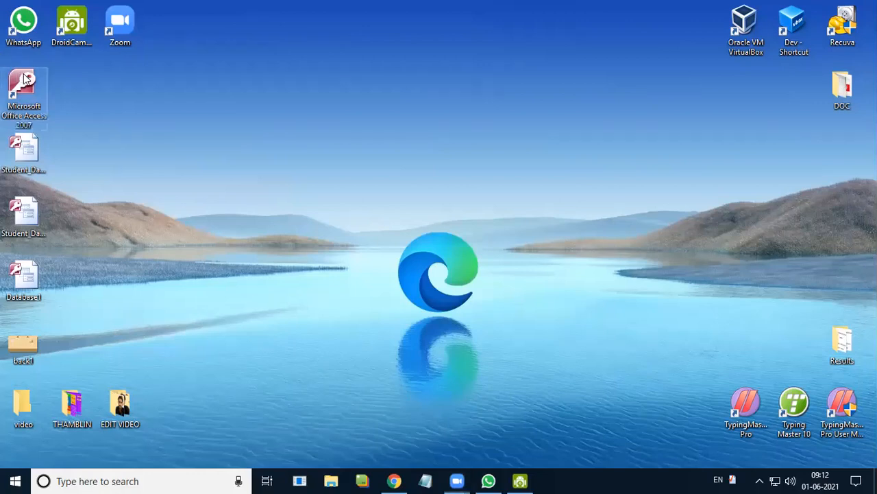
{"action": "double_click", "coordinate": [24, 79]}
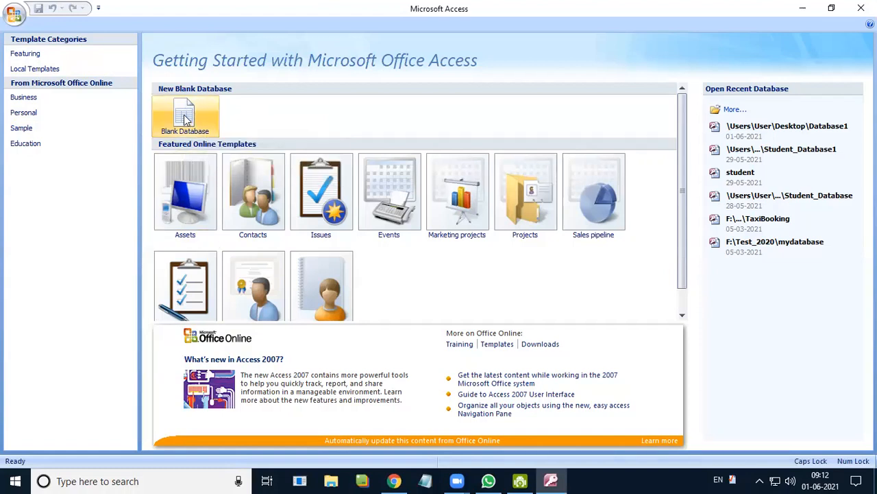
{"action": "left_click", "coordinate": [191, 118]}
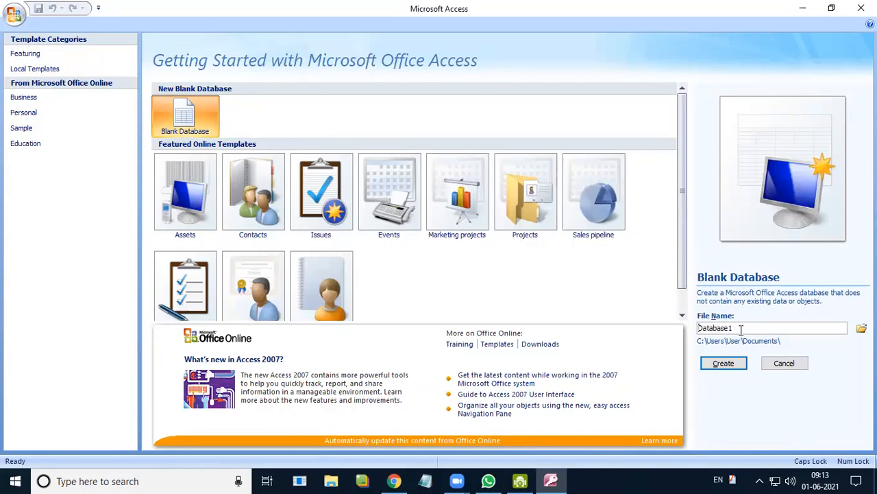
Set the new database's file name to MYDATABASE
{"action": "left_click_drag", "start_coordinate": [741, 329], "coordinate": [675, 323]}
{"action": "type", "text": "mYdATA"}
{"action": "key", "text": "BackSpace"}
{"action": "key", "text": "BackSpace"}
{"action": "key", "text": "BackSpace"}
{"action": "key", "text": "BackSpace"}
{"action": "key", "text": "BackSpace"}
{"action": "key", "text": "BackSpace"}
{"action": "type", "text": "MYDATABASE"}
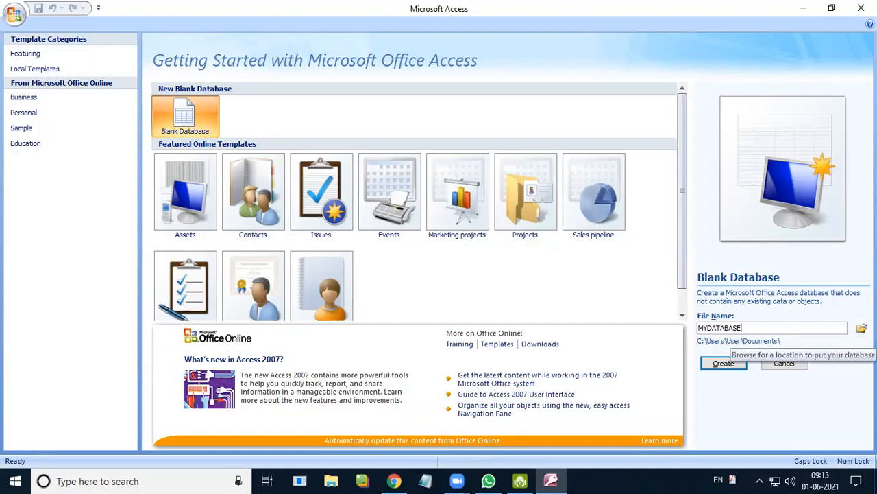
Choose the Desktop as the database's save location and create the database
{"action": "left_click", "coordinate": [862, 328]}
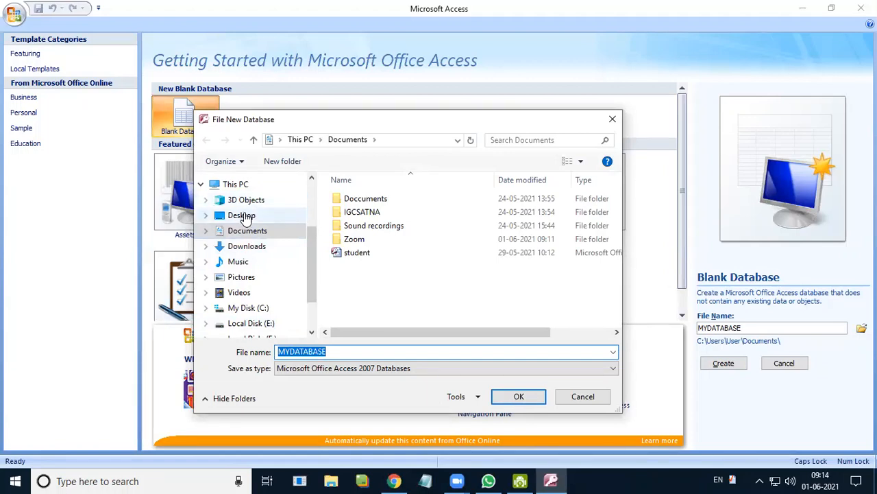
{"action": "left_click", "coordinate": [236, 215]}
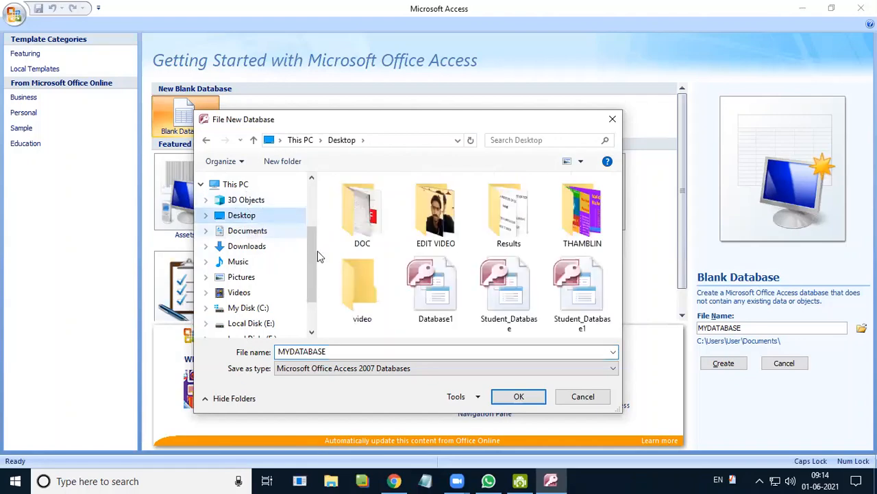
{"action": "left_click", "coordinate": [520, 397]}
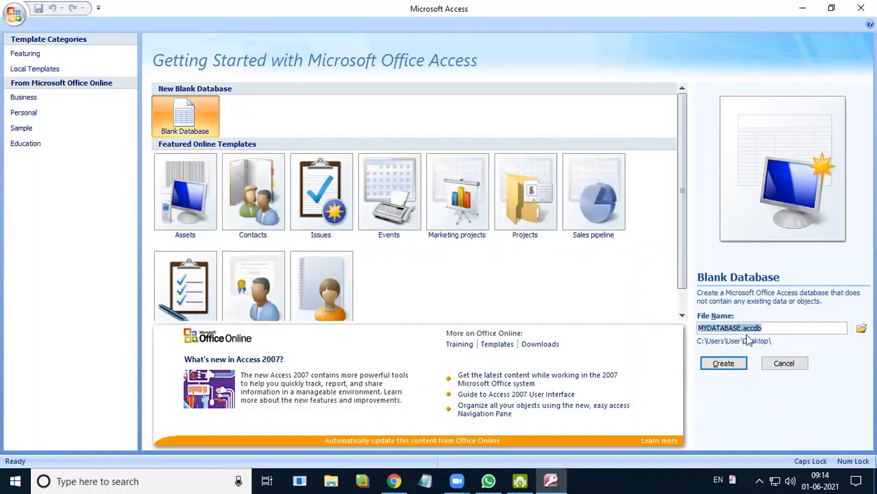
{"action": "left_click", "coordinate": [722, 367]}
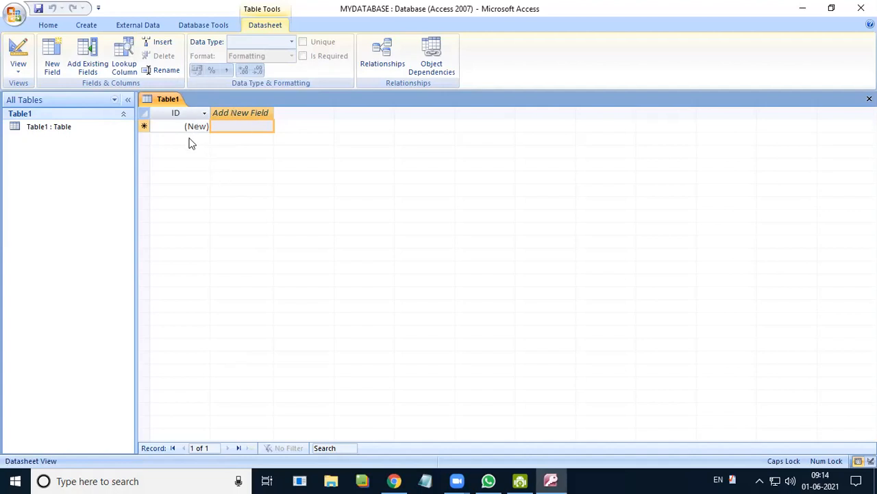
Switch the new table to Design View, saving it under the name HOD_TABLE
{"action": "left_click", "coordinate": [19, 72]}
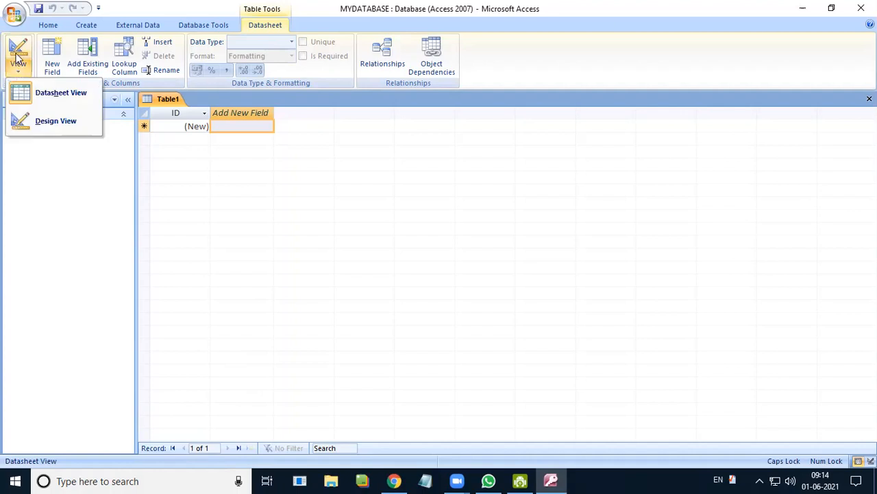
{"action": "left_click", "coordinate": [52, 126]}
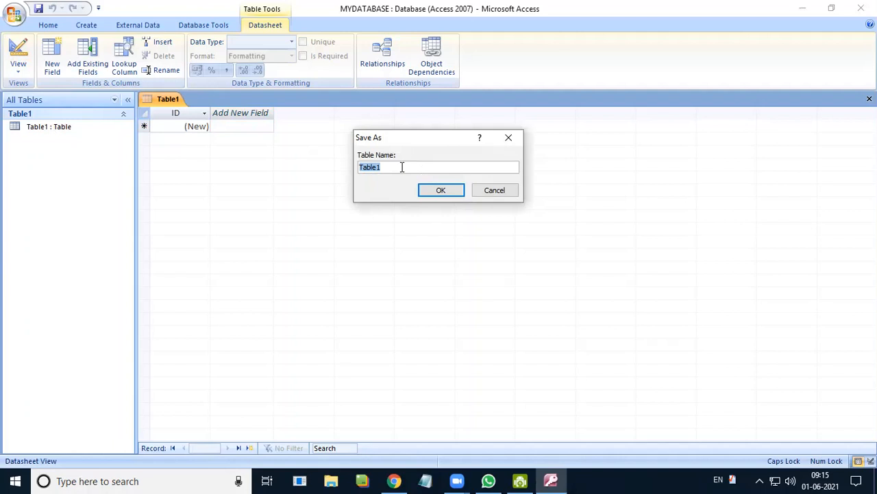
{"action": "type", "text": "hh"}
{"action": "key", "text": "BackSpace"}
{"action": "type", "text": "HO"}
{"action": "type", "text": "B"}
{"action": "key", "text": "BackSpace"}
{"action": "type", "text": "D_tABLE"}
{"action": "key", "text": "BackSpace"}
{"action": "key", "text": "BackSpace"}
{"action": "key", "text": "BackSpace"}
{"action": "key", "text": "BackSpace"}
{"action": "key", "text": "BackSpace"}
{"action": "type", "text": "TABLE"}
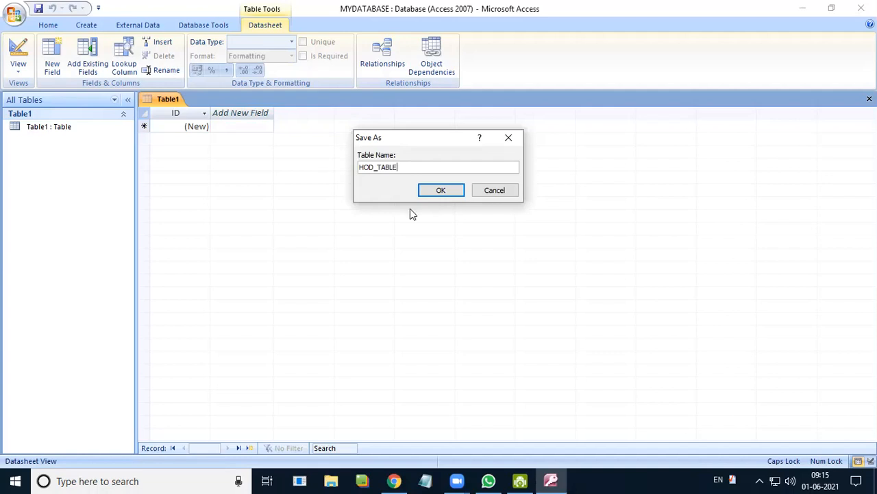
{"action": "left_click", "coordinate": [441, 190]}
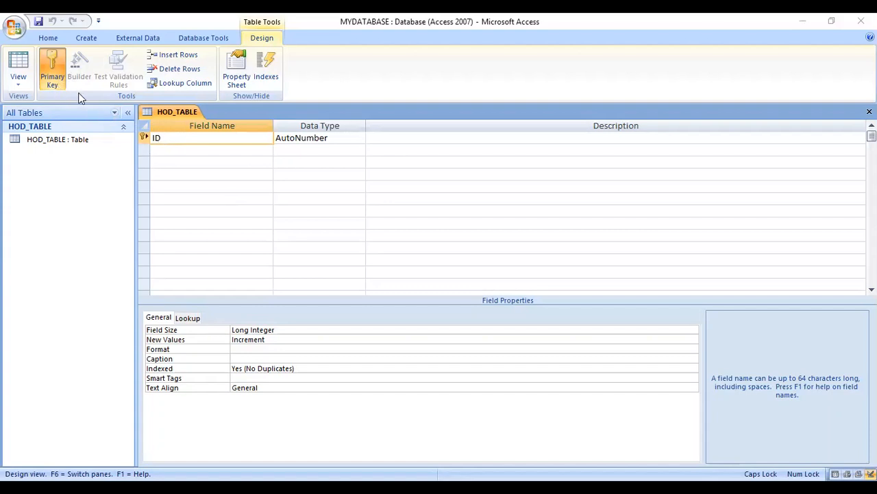
Rename the primary key field ID to HOD_ID, keeping the AutoNumber data type
{"action": "left_click", "coordinate": [100, 141]}
{"action": "left_click", "coordinate": [338, 138]}
{"action": "left_click", "coordinate": [358, 139]}
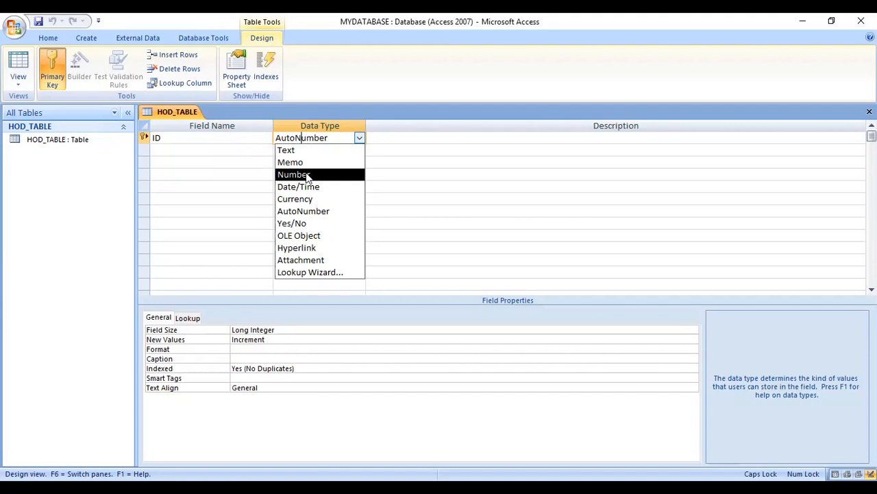
{"action": "left_click", "coordinate": [153, 137]}
{"action": "type", "text": "H"}
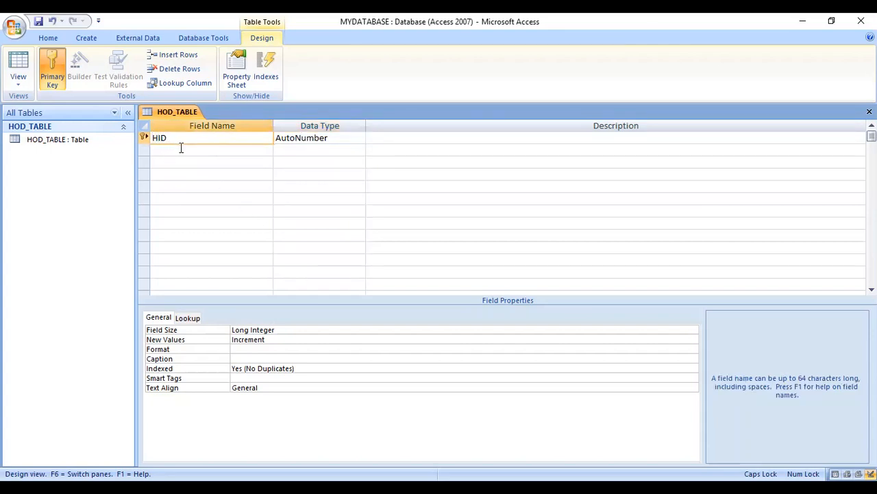
{"action": "type", "text": "OD_"}
{"action": "left_click", "coordinate": [342, 137]}
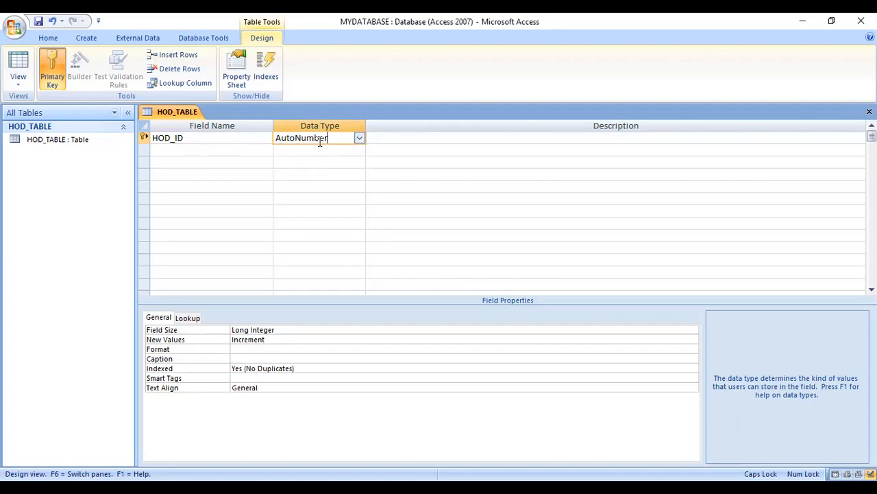
Add a field named HOD_NAME with the Text data type below HOD_ID
{"action": "left_click", "coordinate": [213, 148]}
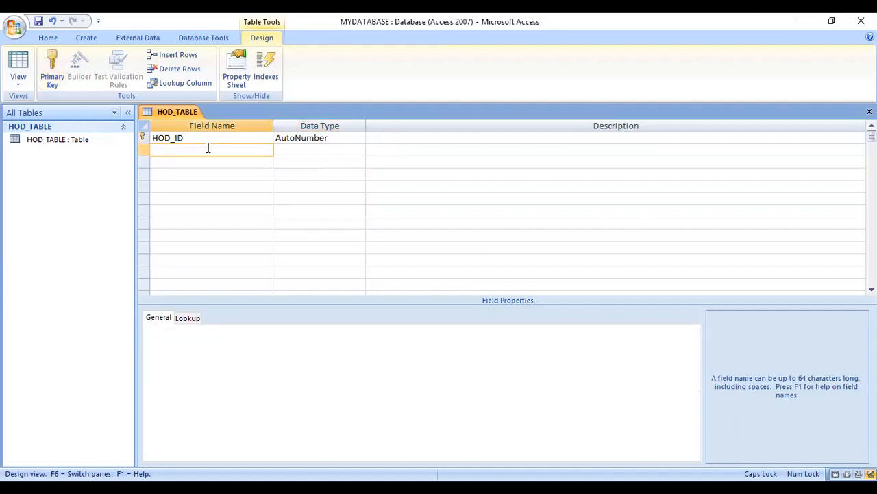
{"action": "type", "text": "HOD_NAME"}
{"action": "key", "text": "Tab"}
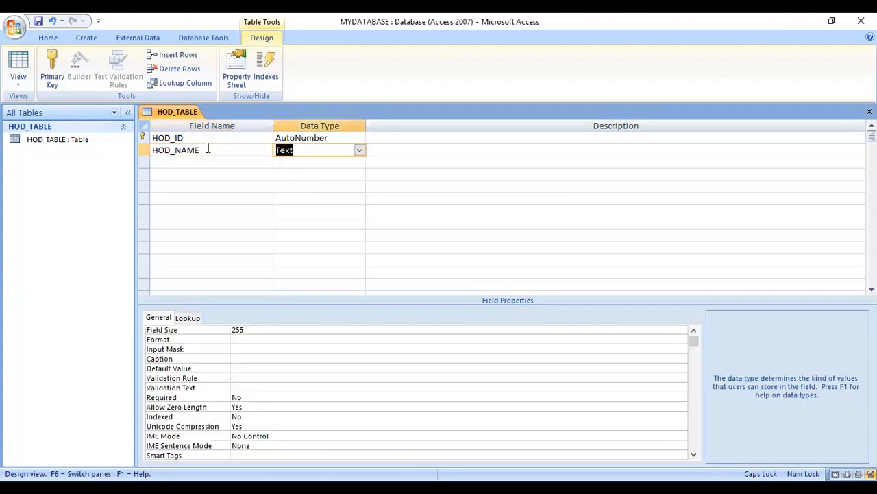
{"action": "key", "text": "Tab"}
{"action": "key", "text": "Tab"}
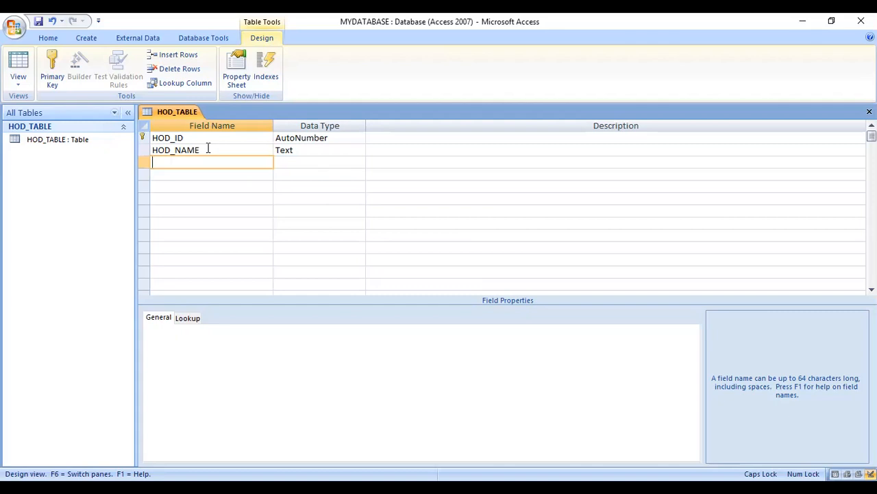
Add a field named CONTACT with the Number data type below HOD_NAME
{"action": "type", "text": "CONTACT"}
{"action": "key", "text": "Return"}
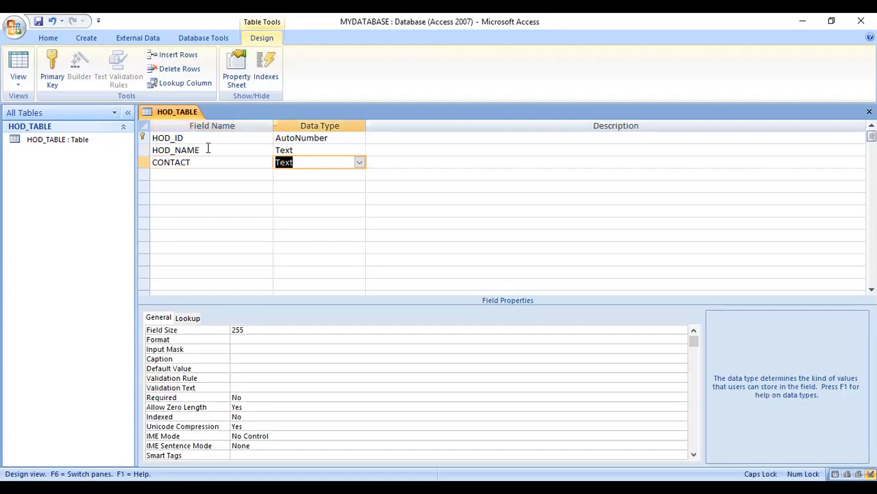
{"action": "type", "text": "n"}
{"action": "key", "text": "Return"}
{"action": "key", "text": "Return"}
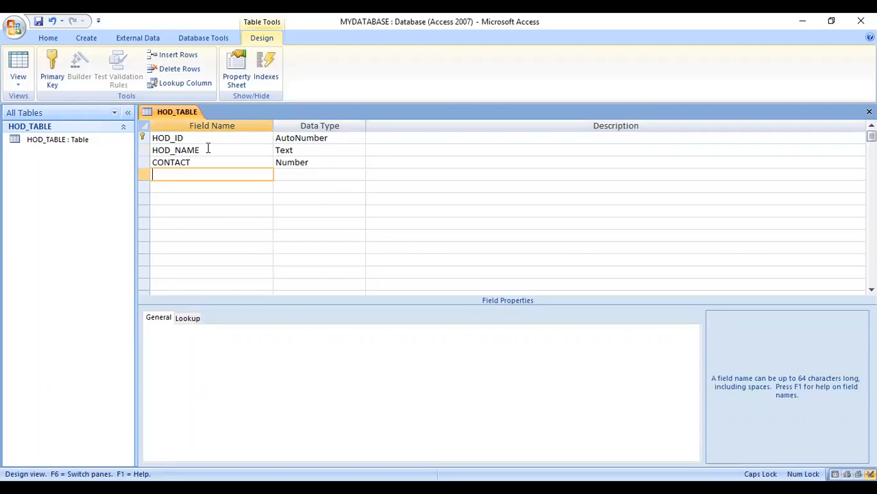
Add a field named ADDRESS with the Text data type below CONTACT
{"action": "type", "text": "ADDRESS"}
{"action": "key", "text": "Return"}
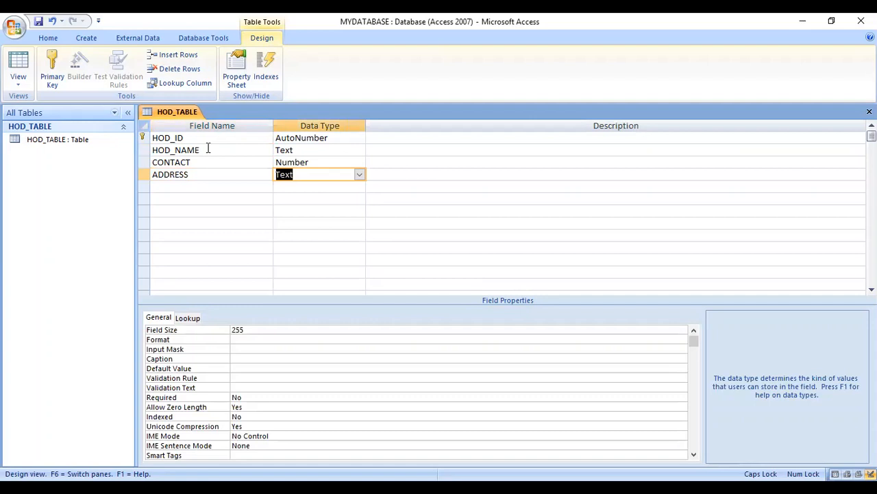
{"action": "key", "text": "Return"}
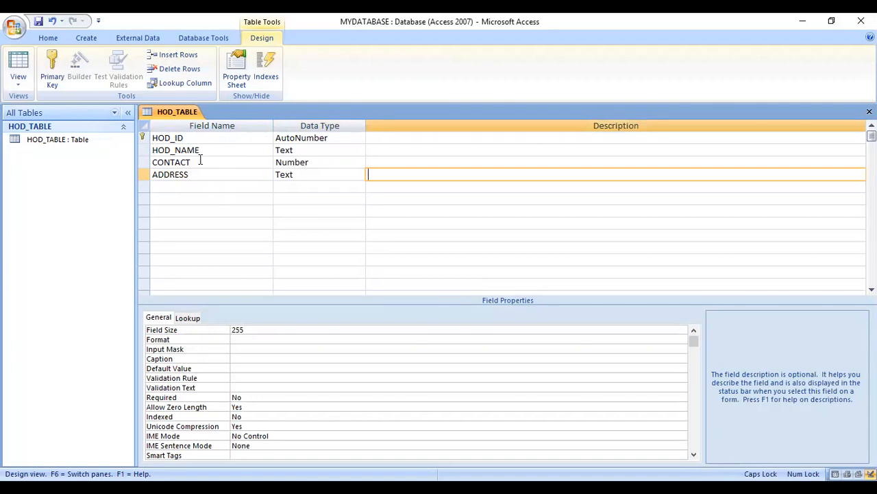
Switch HOD_TABLE from Design View to Datasheet View
{"action": "right_click", "coordinate": [168, 112]}
{"action": "left_click", "coordinate": [178, 117]}
{"action": "right_click", "coordinate": [178, 115]}
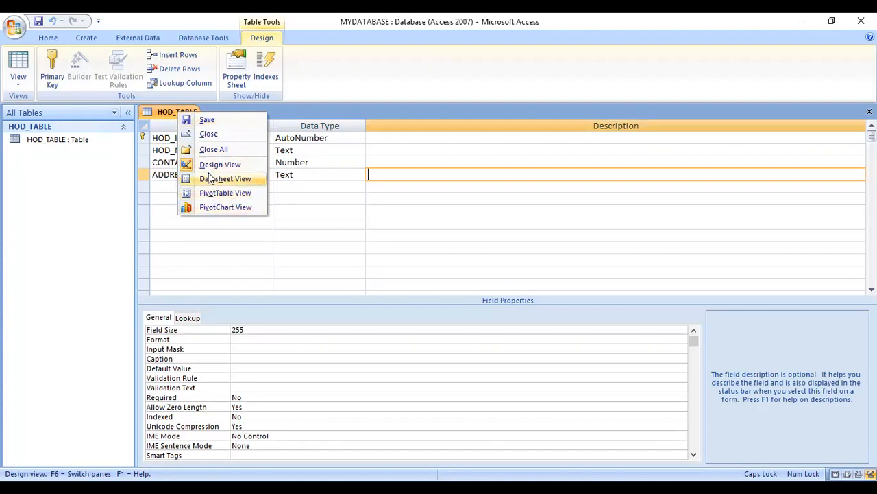
{"action": "left_click", "coordinate": [209, 178]}
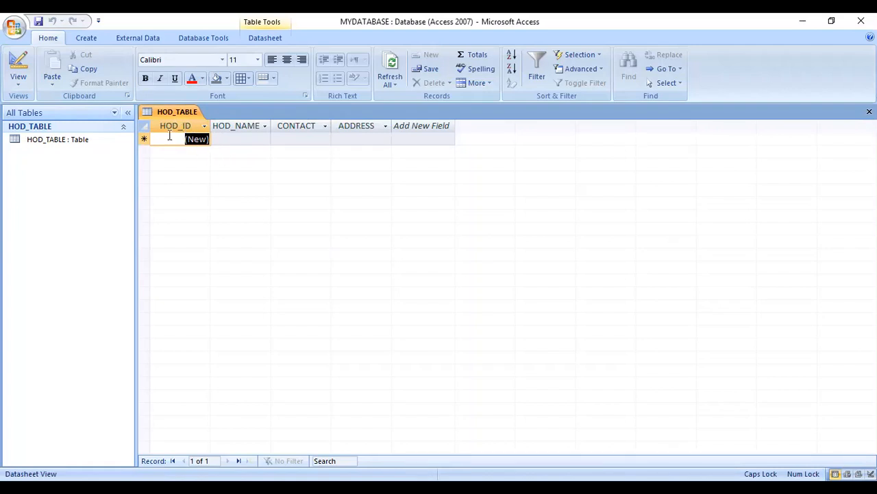
Fill in the first record of HOD_TABLE with the HOD's name, contact number and address
{"action": "left_click", "coordinate": [225, 138]}
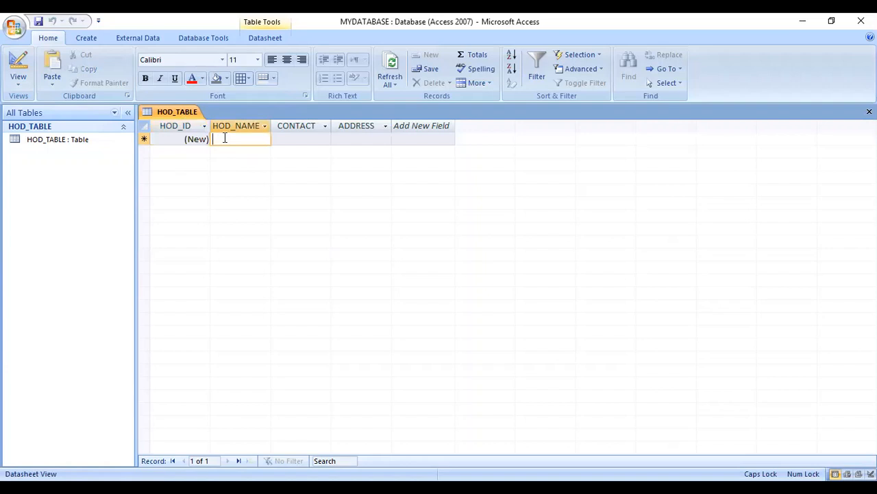
{"action": "type", "text": "ABHAY"}
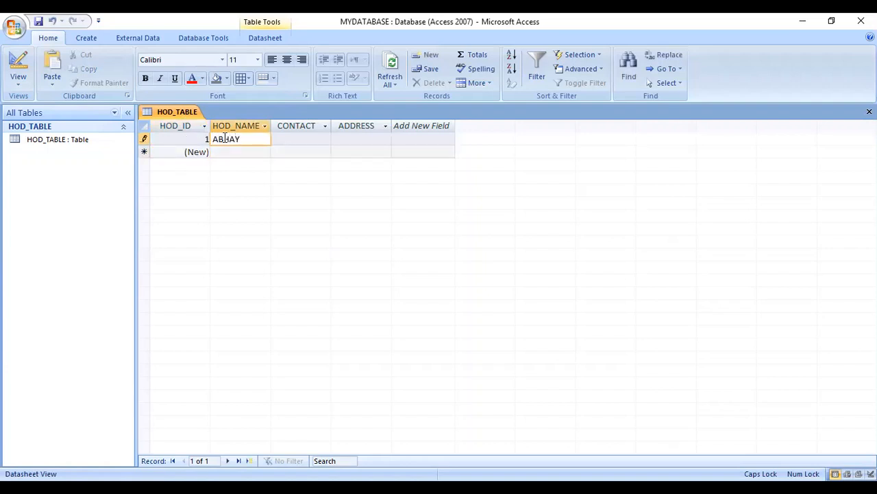
{"action": "key", "text": "Tab"}
{"action": "type", "text": "87"}
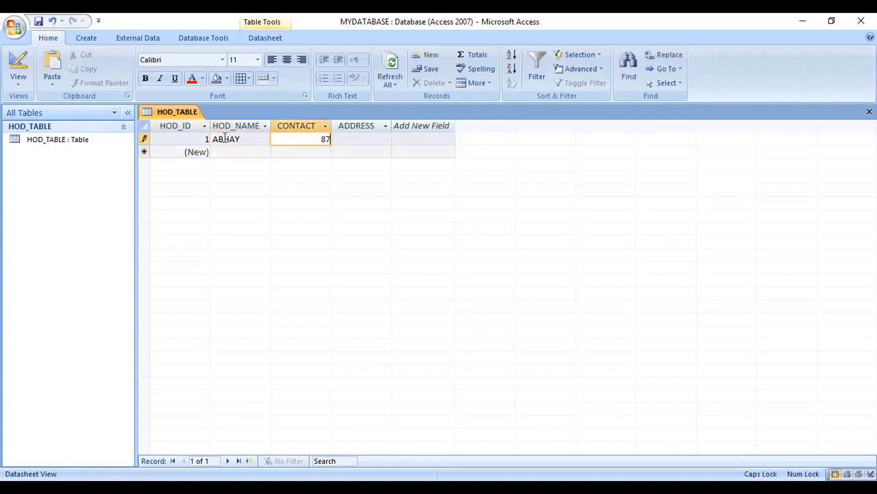
{"action": "type", "text": "5421"}
{"action": "key", "text": "Tab"}
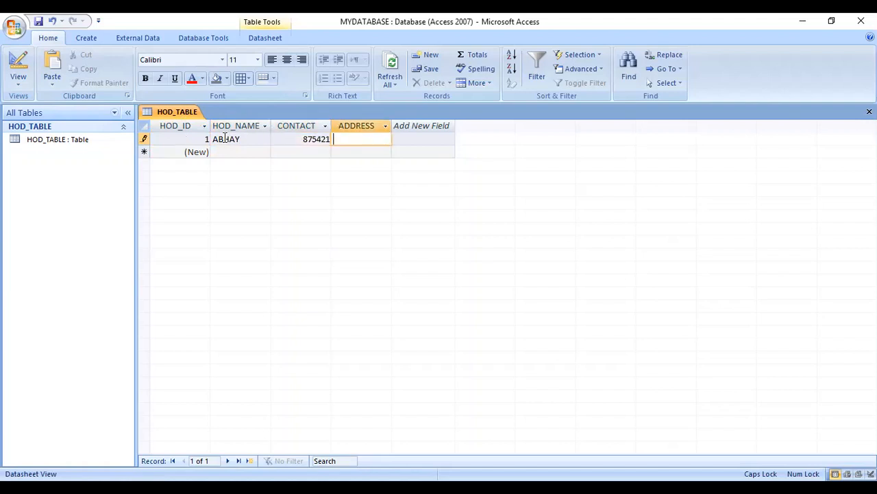
{"action": "type", "text": "SATNA"}
{"action": "key", "text": "Tab"}
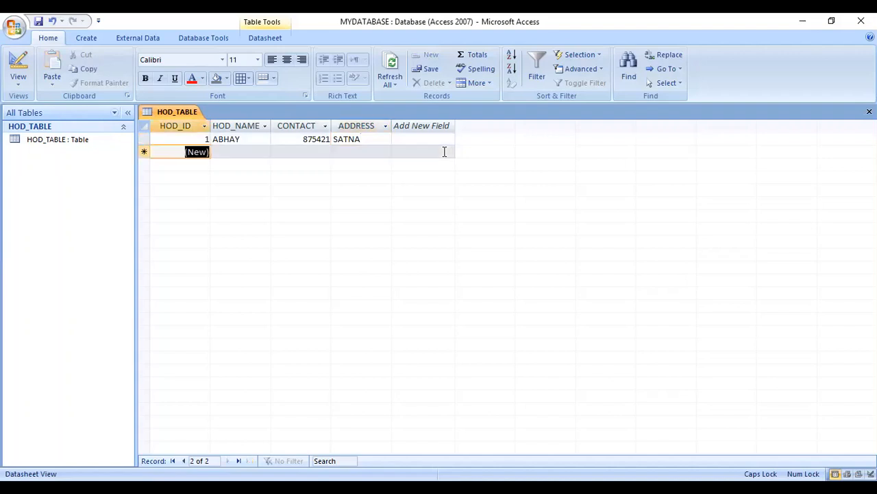
Enter the second HOD's name in a new record, leaving the contact and address empty
{"action": "key", "text": "Tab"}
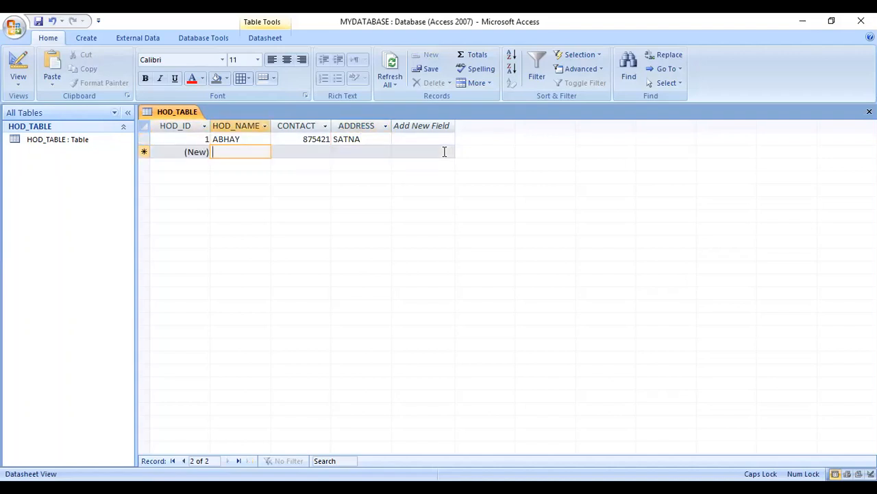
{"action": "type", "text": "VINAY"}
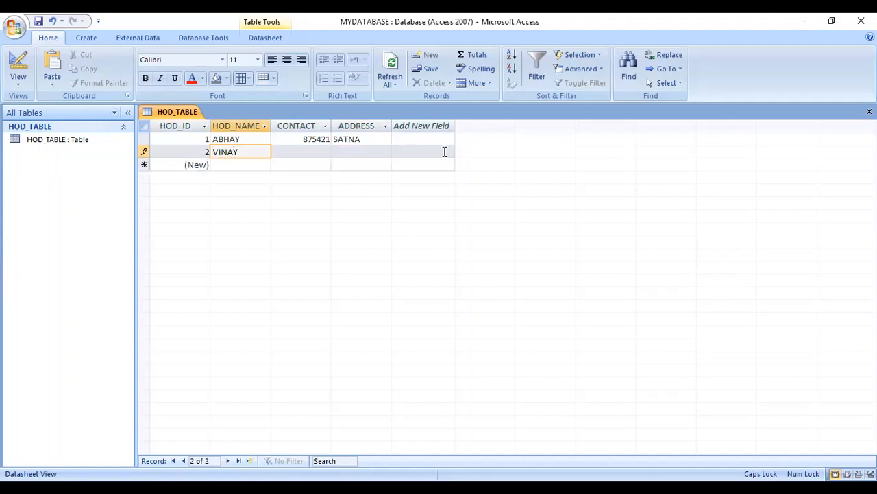
{"action": "key", "text": "Tab"}
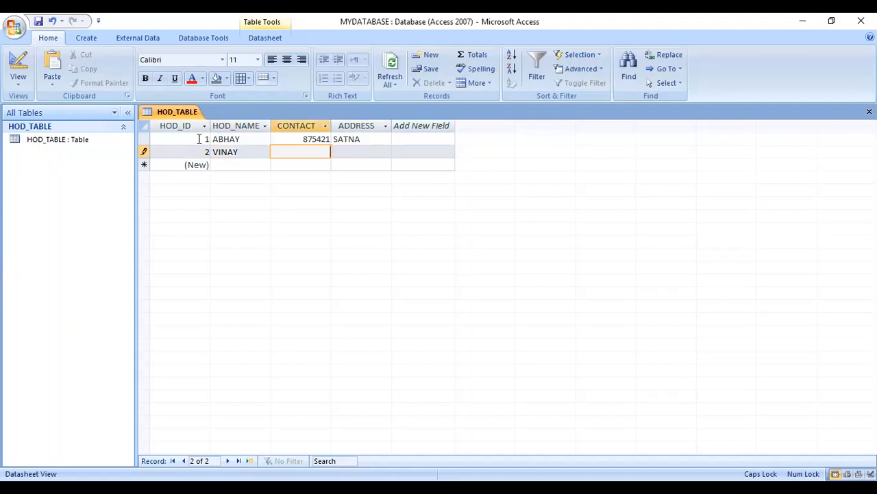
Add a third record containing only the HOD's name and move on to the name field of the next new record
{"action": "left_click", "coordinate": [217, 164]}
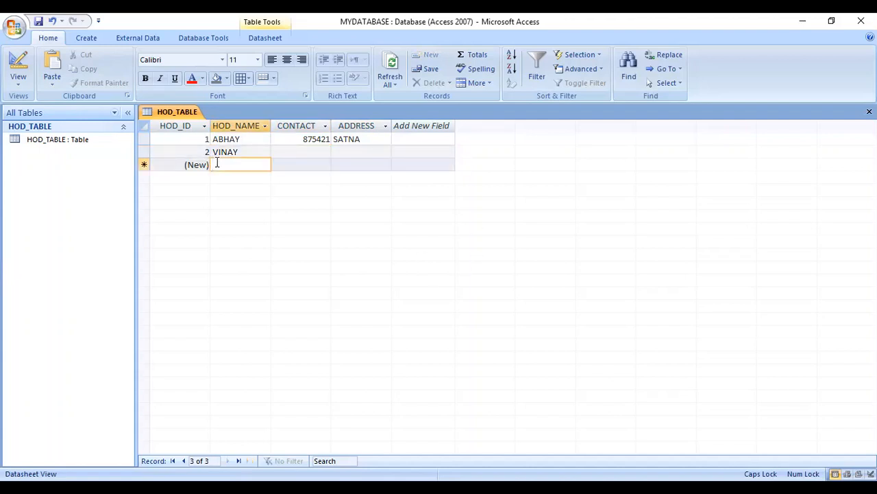
{"action": "key", "text": "Tab"}
{"action": "left_click", "coordinate": [217, 164]}
{"action": "type", "text": "AMIT"}
{"action": "key", "text": "Tab"}
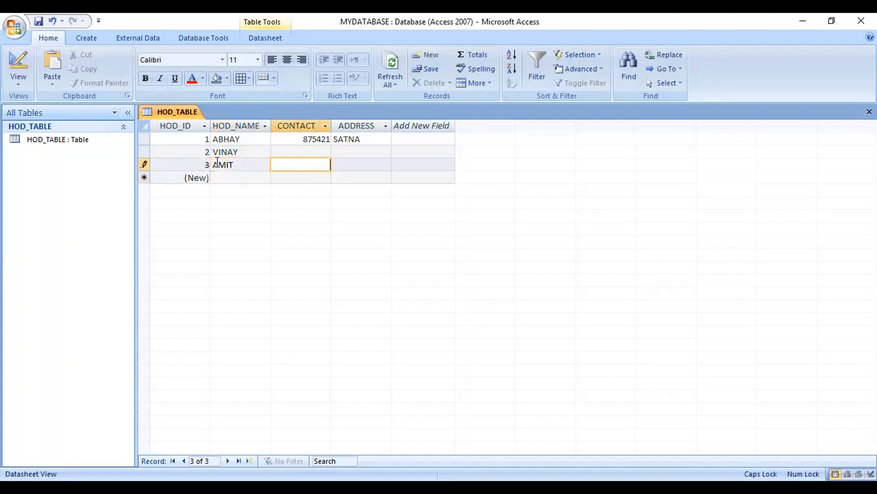
{"action": "key", "text": "Tab"}
{"action": "key", "text": "Tab"}
{"action": "key", "text": "Tab"}
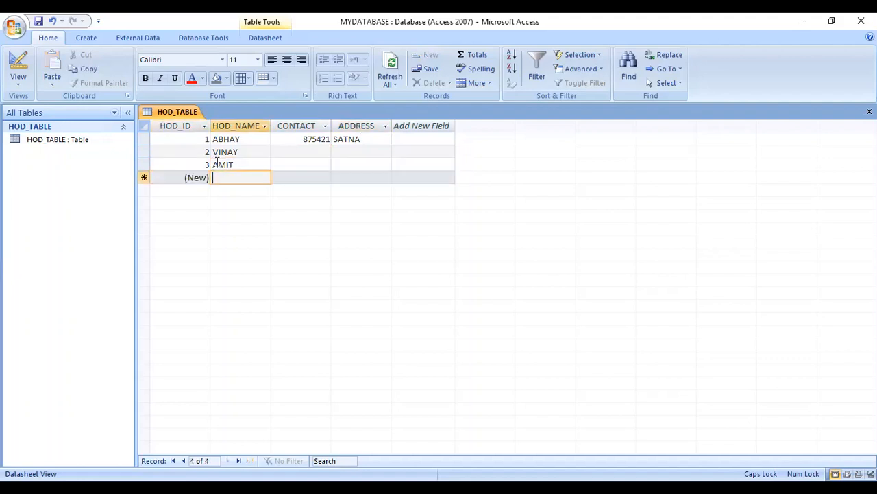
Add a fourth record to HOD_TABLE containing the HOD's name
{"action": "type", "text": "ANUJ"}
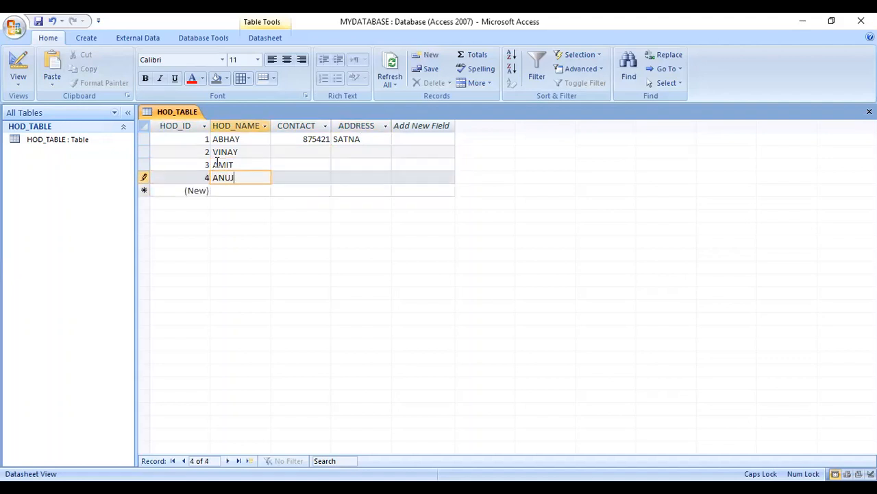
{"action": "key", "text": "Tab"}
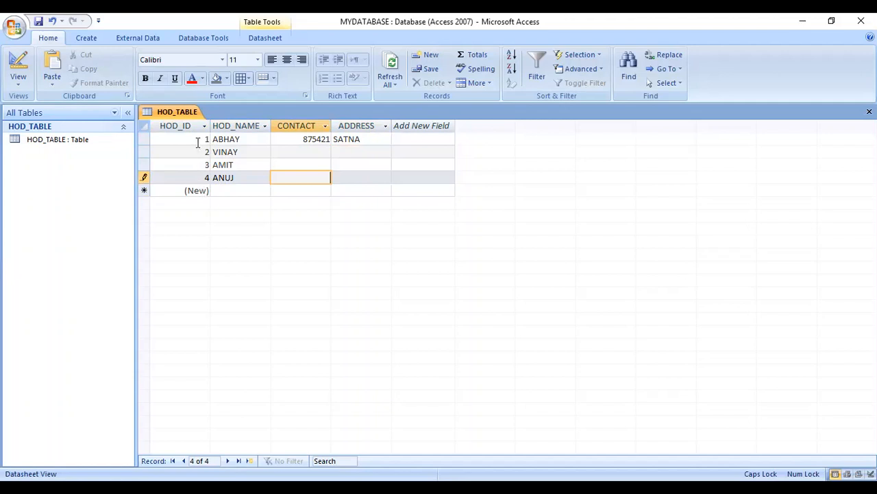
Try to enter 5 manually as the HOD_ID of the new record below the fourth one
{"action": "left_click", "coordinate": [204, 191]}
{"action": "left_click", "coordinate": [205, 179]}
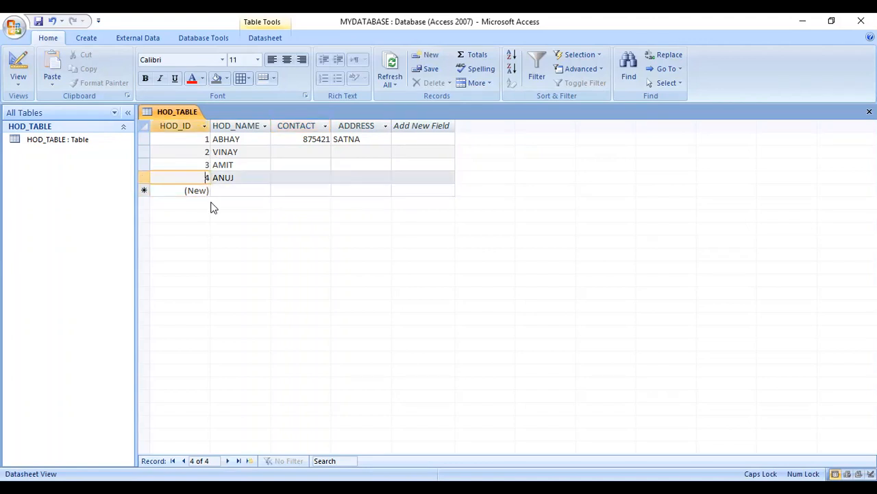
{"action": "key", "text": "Down"}
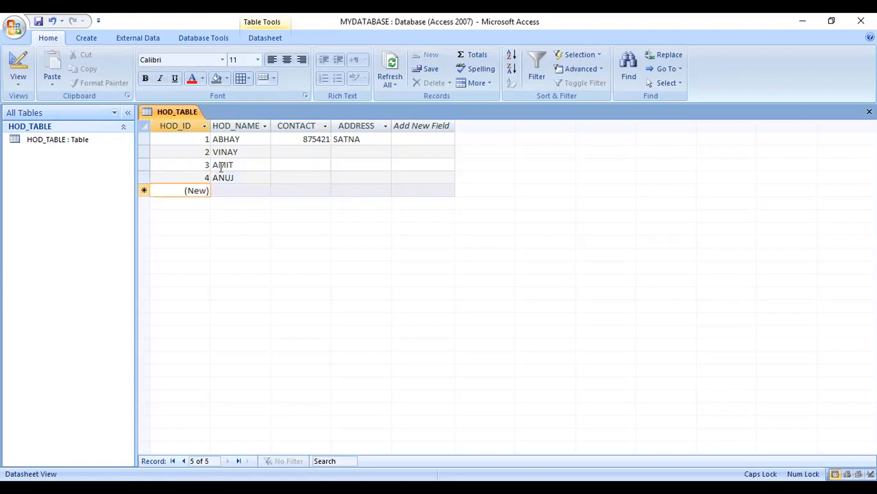
{"action": "type", "text": "5"}
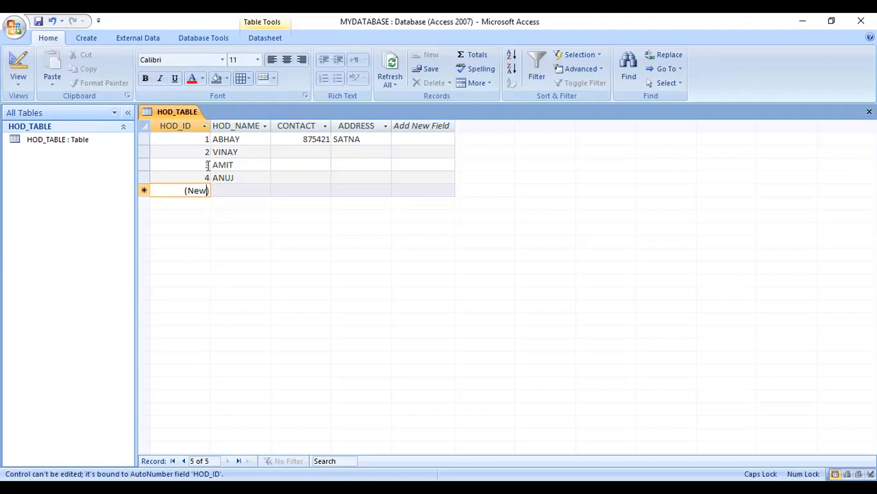
Enter the contact numbers for the second, third and fourth HOD records
{"action": "left_click", "coordinate": [280, 151]}
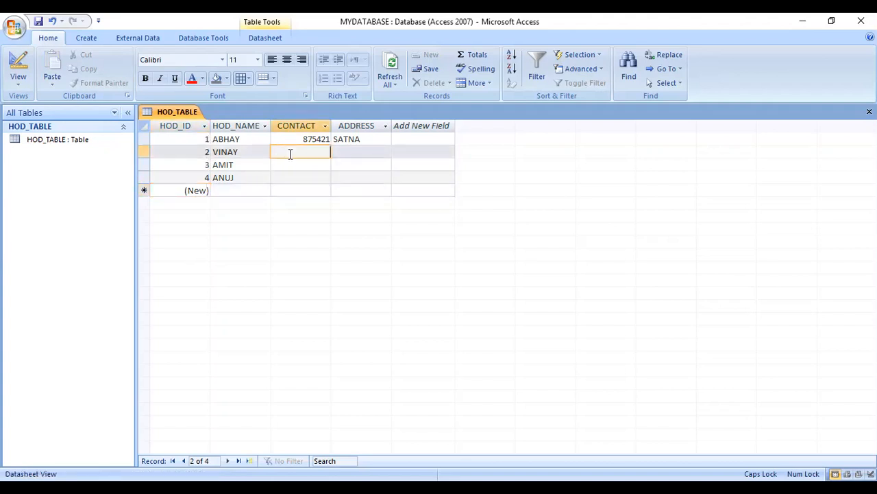
{"action": "type", "text": "875454"}
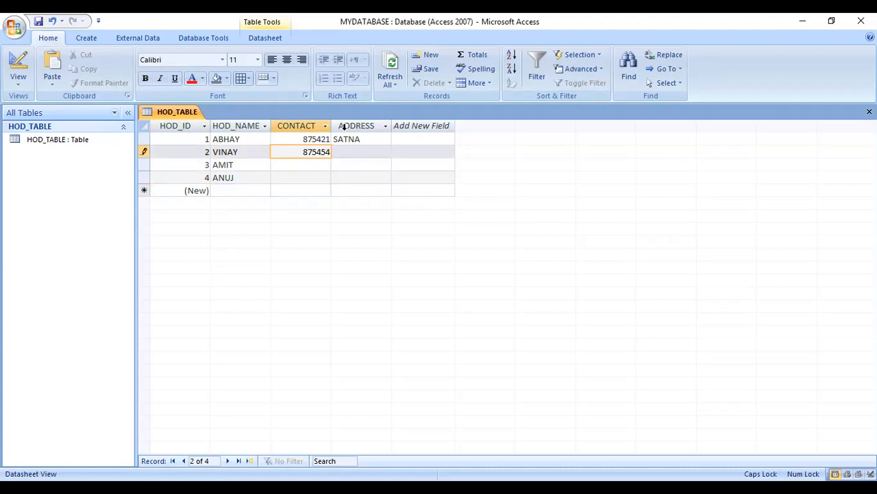
{"action": "key", "text": "Down"}
{"action": "type", "text": "945454"}
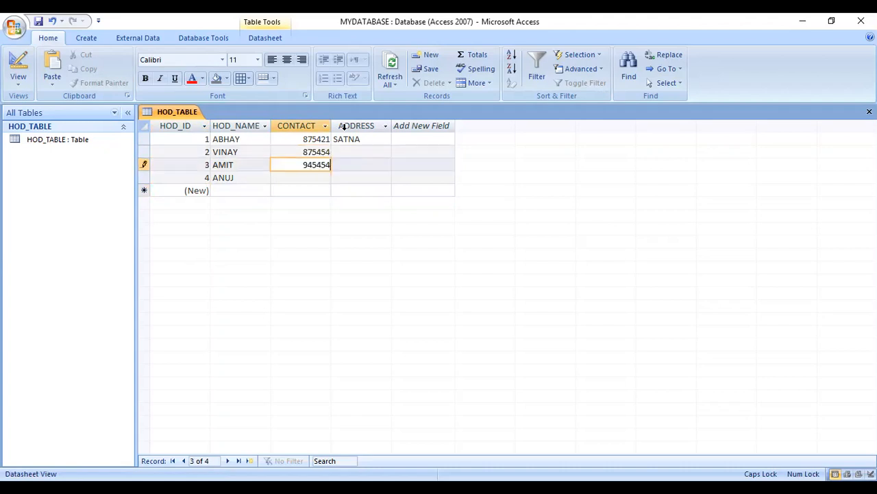
{"action": "key", "text": "Down"}
{"action": "type", "text": "5645454"}
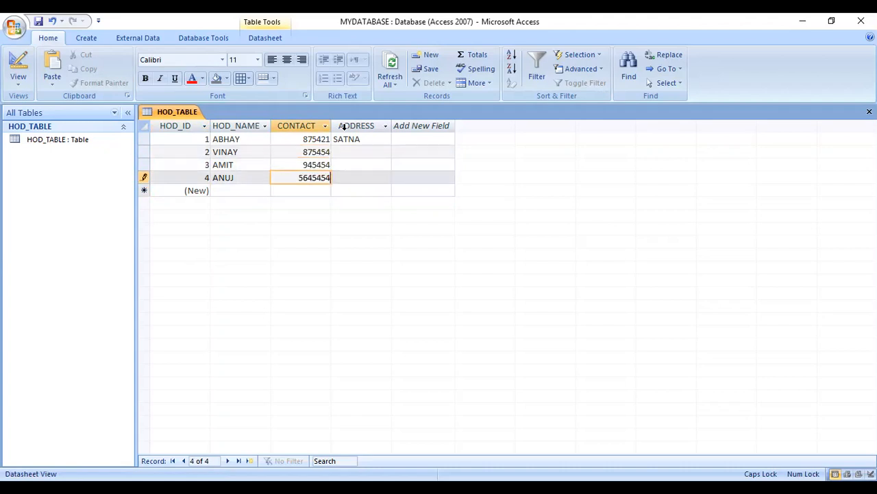
Add a fifth HOD record with the HOD's contact number, name and address
{"action": "key", "text": "Down"}
{"action": "type", "text": "875155"}
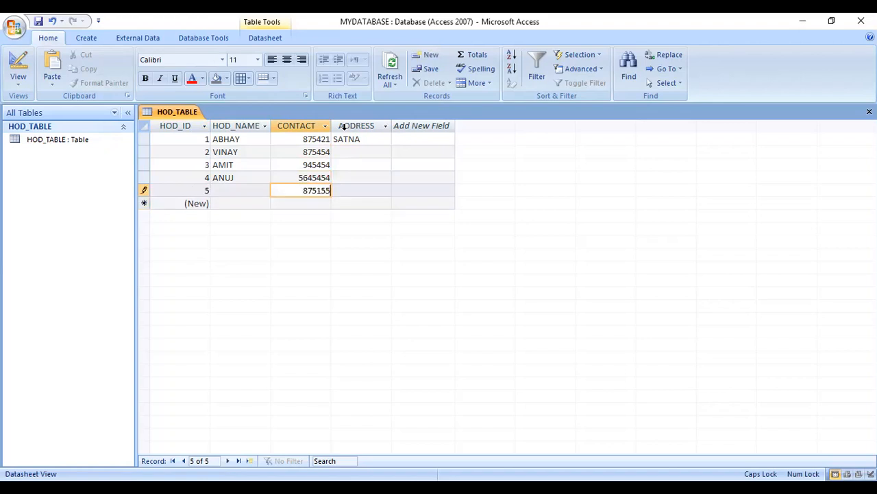
{"action": "key", "text": "Tab"}
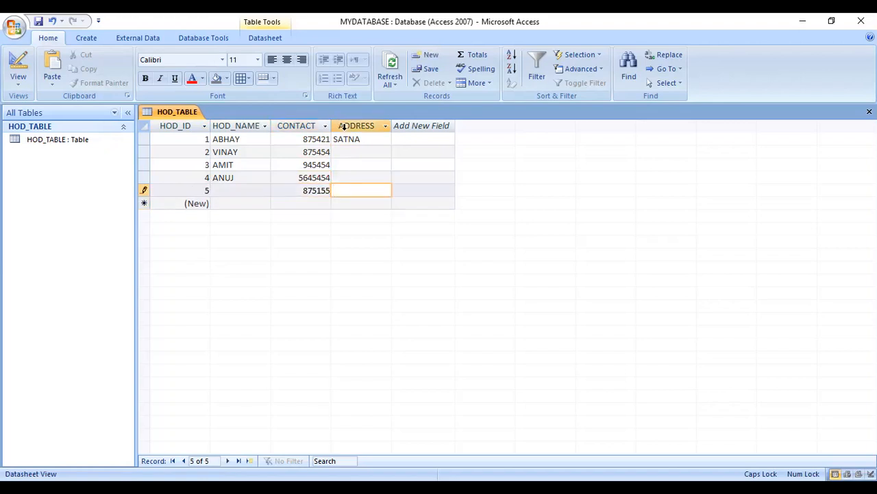
{"action": "key", "text": "shift+Tab"}
{"action": "key", "text": "shift+Tab"}
{"action": "key", "text": "shift+Tab"}
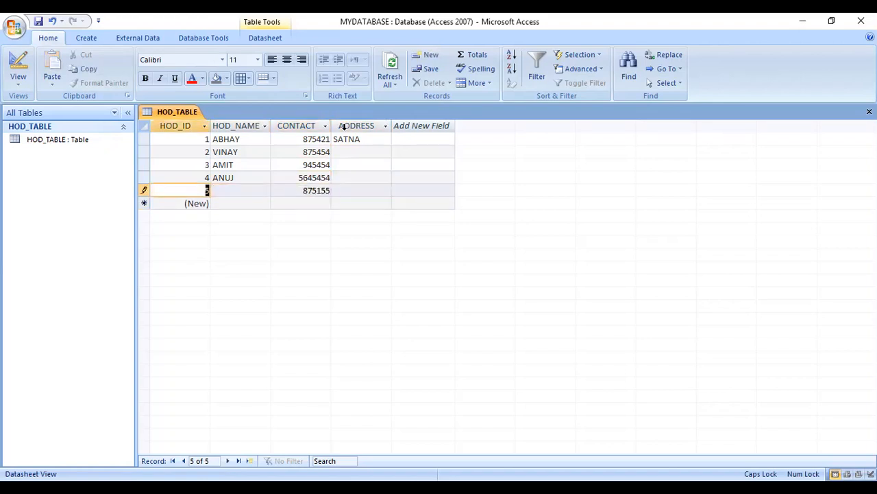
{"action": "key", "text": "Tab"}
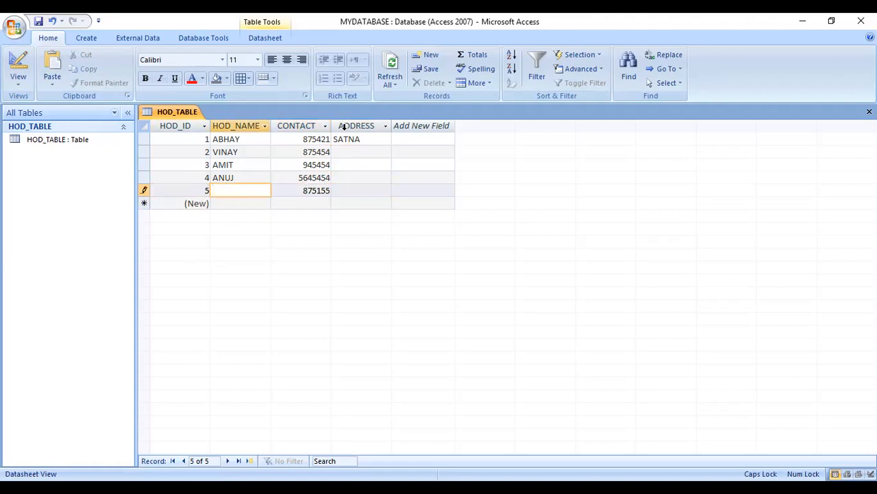
{"action": "type", "text": "SHUBHAM"}
{"action": "key", "text": "Tab"}
{"action": "key", "text": "Tab"}
{"action": "key", "text": "Tab"}
{"action": "key", "text": "shift+Tab"}
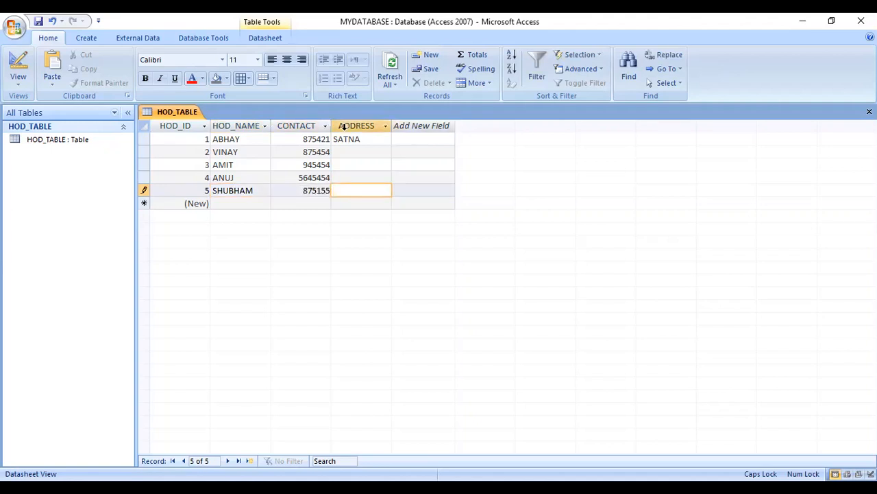
{"action": "type", "text": "REWA"}
Fill in the missing addresses of the fourth, third and second HOD records and commit the entries
{"action": "key", "text": "Up"}
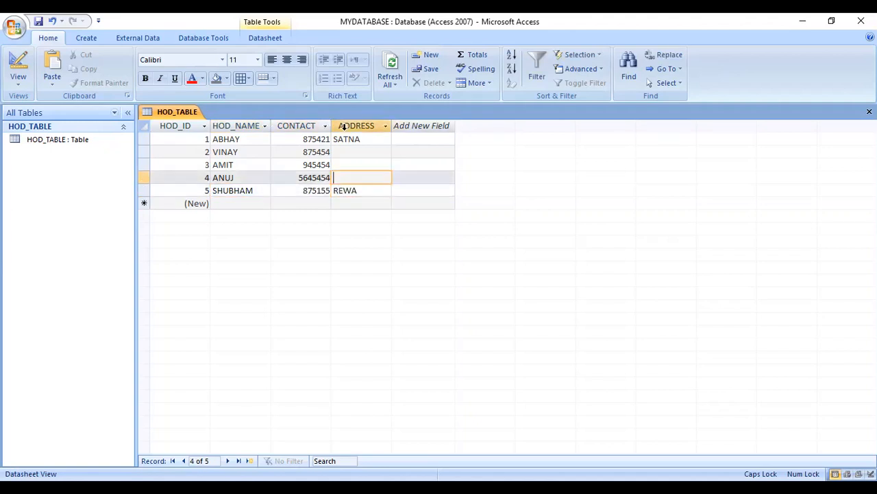
{"action": "type", "text": "SATNA"}
{"action": "key", "text": "Up"}
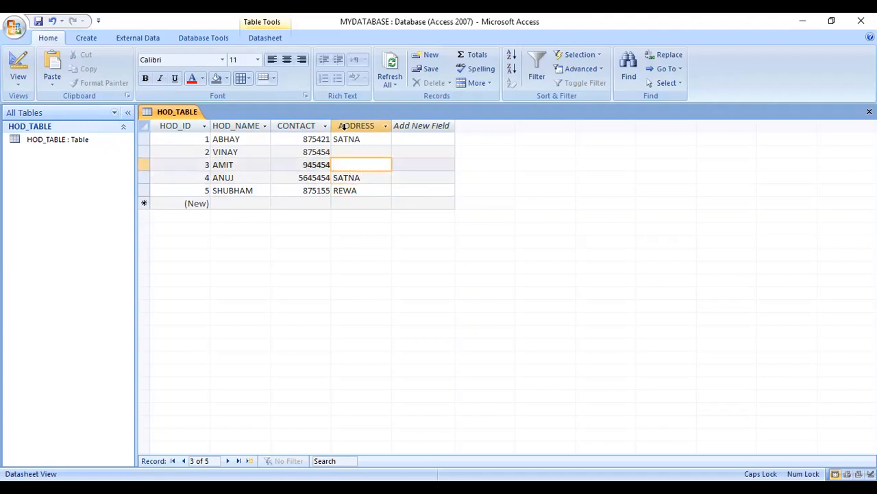
{"action": "type", "text": "PANNA"}
{"action": "key", "text": "Up"}
{"action": "type", "text": "SIDHI"}
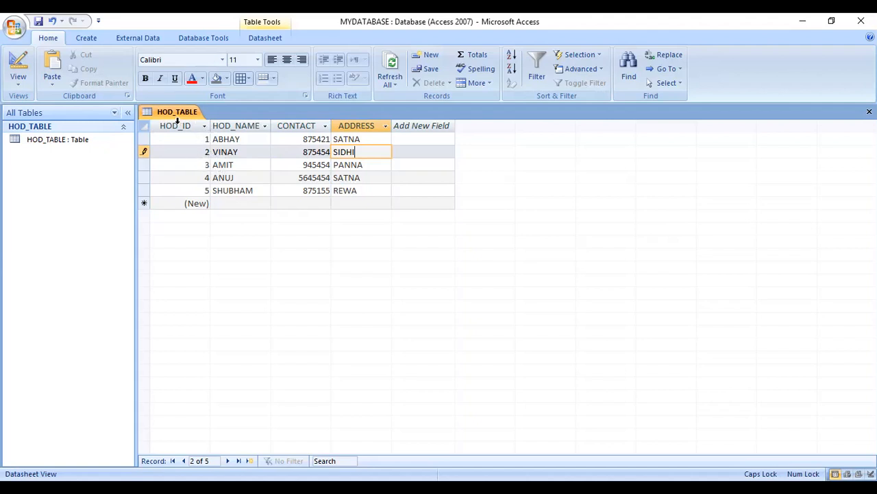
{"action": "right_click", "coordinate": [172, 113]}
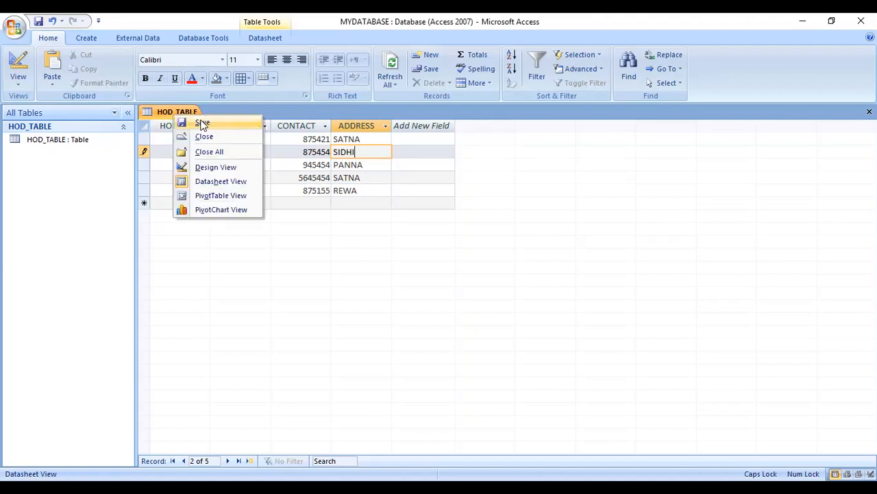
{"action": "left_click", "coordinate": [290, 186]}
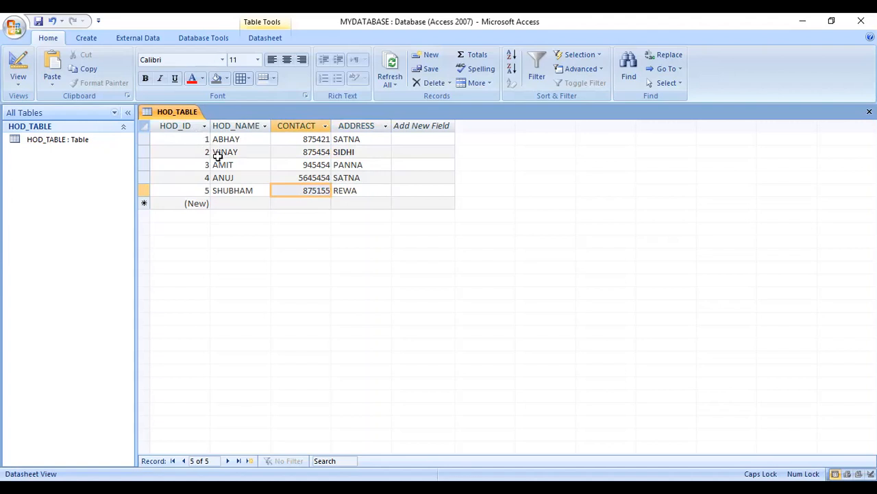
Create a second table in Design View and define its first field as DEPT_ID with the Number data type
{"action": "left_click", "coordinate": [94, 39]}
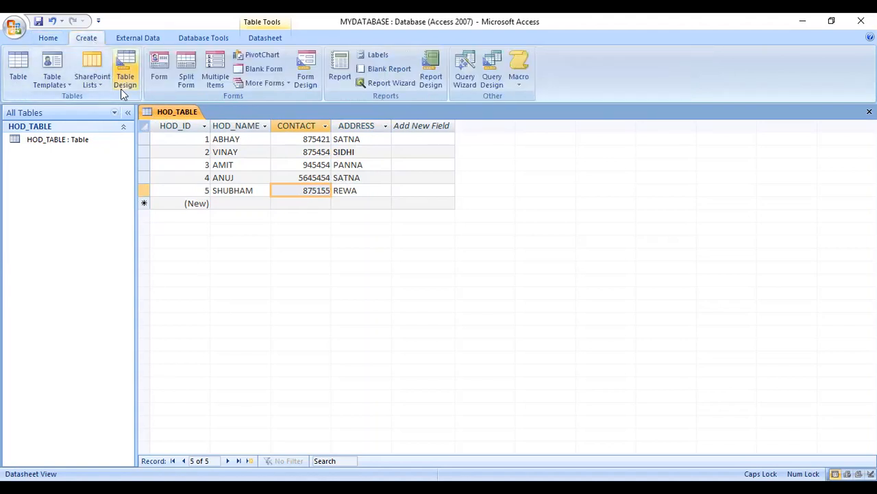
{"action": "left_click", "coordinate": [122, 66]}
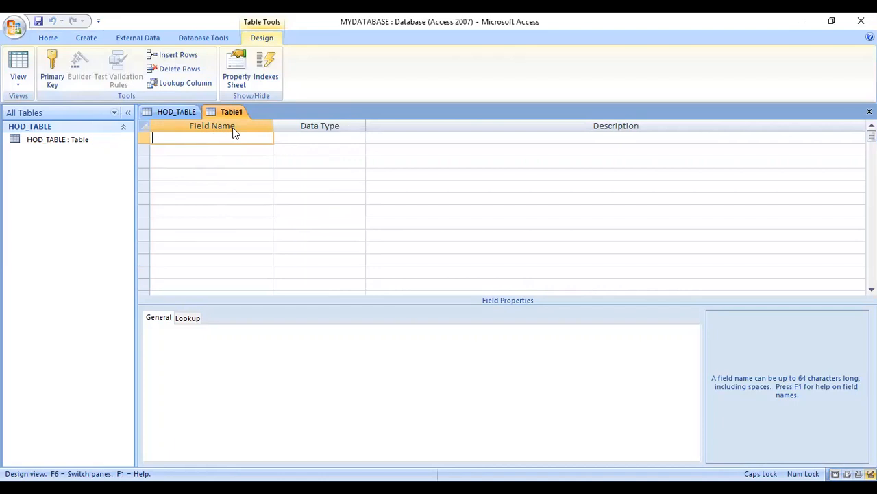
{"action": "type", "text": "d"}
{"action": "key", "text": "BackSpace"}
{"action": "type", "text": "DEPT_ID"}
{"action": "key", "text": "Tab"}
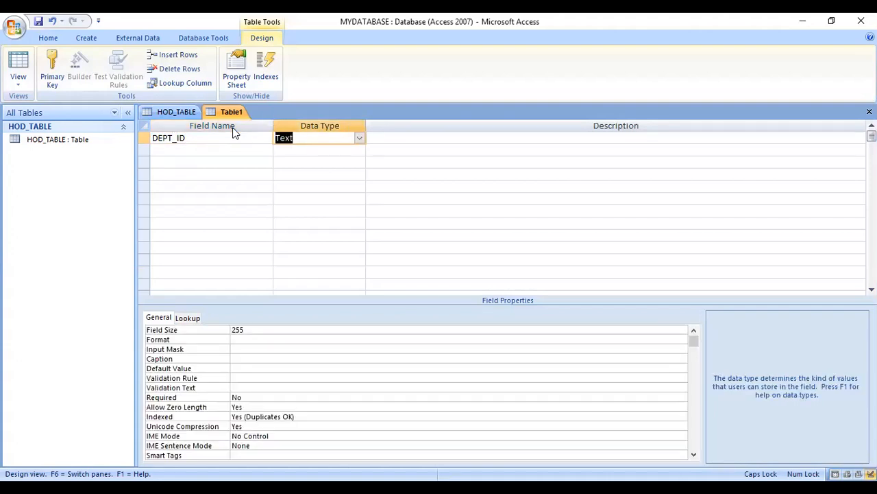
{"action": "type", "text": "N"}
{"action": "key", "text": "Tab"}
{"action": "key", "text": "Tab"}
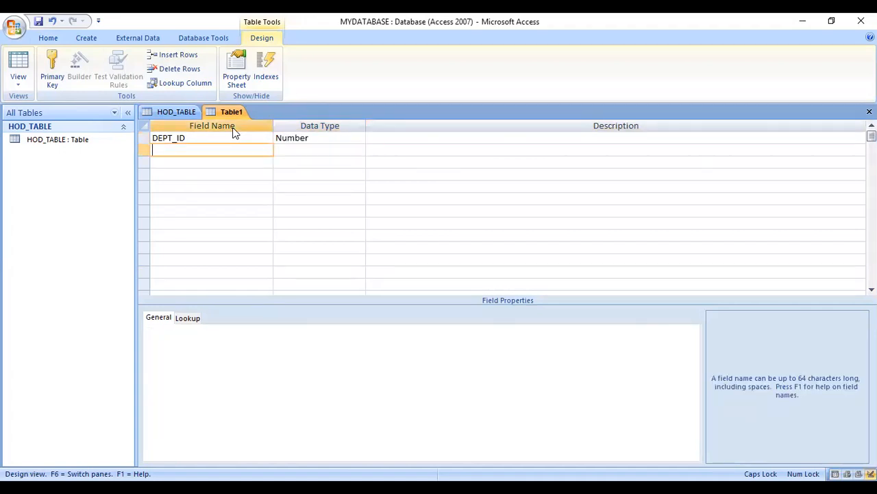
Add a DEPT_NAME field with the Text data type below DEPT_ID
{"action": "type", "text": "DEPT_BNAME"}
{"action": "key", "text": "BackSpace"}
{"action": "key", "text": "BackSpace"}
{"action": "key", "text": "BackSpace"}
{"action": "key", "text": "BackSpace"}
{"action": "key", "text": "BackSpace"}
{"action": "type", "text": "NAME"}
{"action": "key", "text": "Tab"}
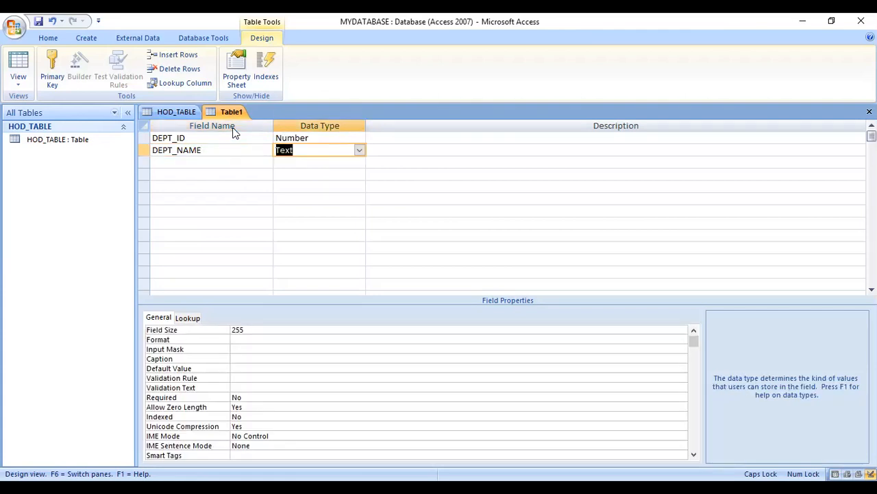
{"action": "key", "text": "Tab"}
{"action": "key", "text": "Tab"}
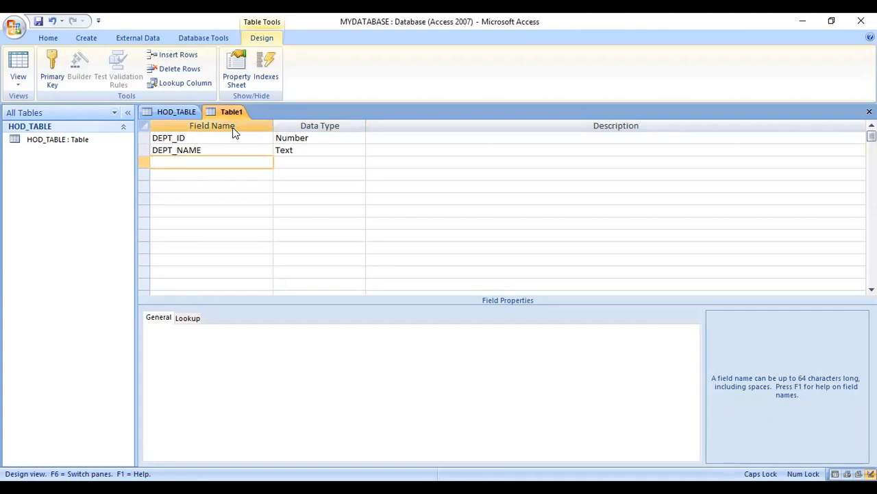
Add a BLOCK field with the Text data type below DEPT_NAME
{"action": "type", "text": "BLOCK"}
{"action": "key", "text": "Tab"}
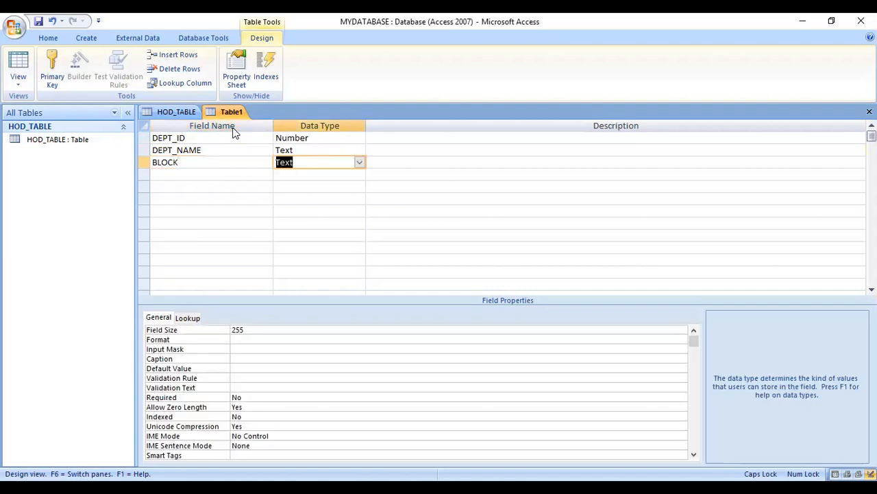
{"action": "key", "text": "Tab"}
{"action": "key", "text": "Tab"}
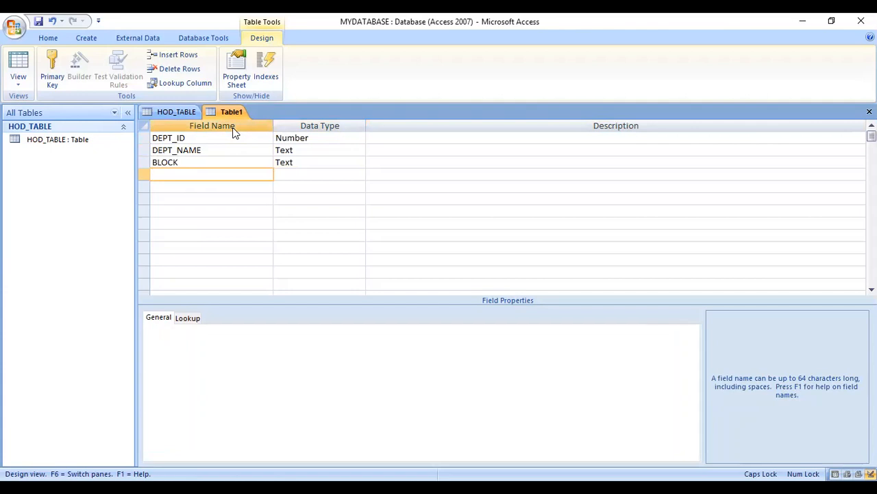
Set DEPT_ID as the primary key of the new table
{"action": "left_click", "coordinate": [139, 137]}
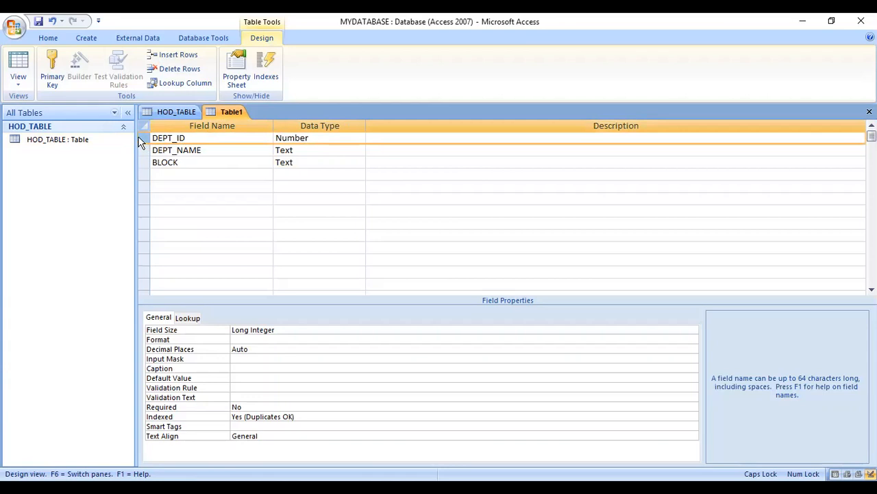
{"action": "left_click", "coordinate": [140, 150]}
{"action": "left_click", "coordinate": [140, 137]}
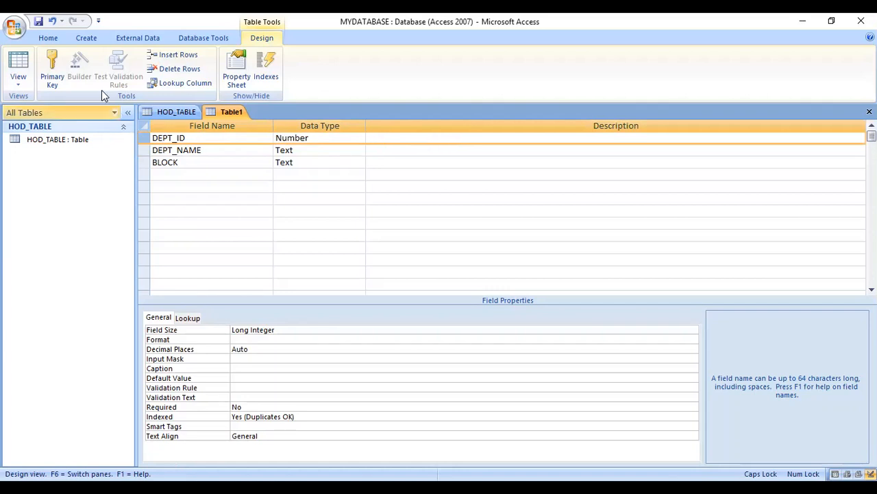
{"action": "left_click", "coordinate": [44, 65]}
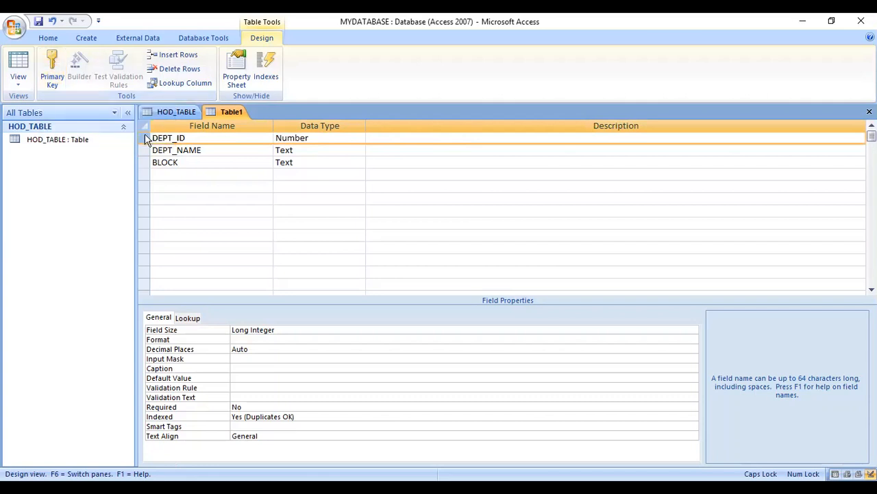
{"action": "right_click", "coordinate": [146, 139]}
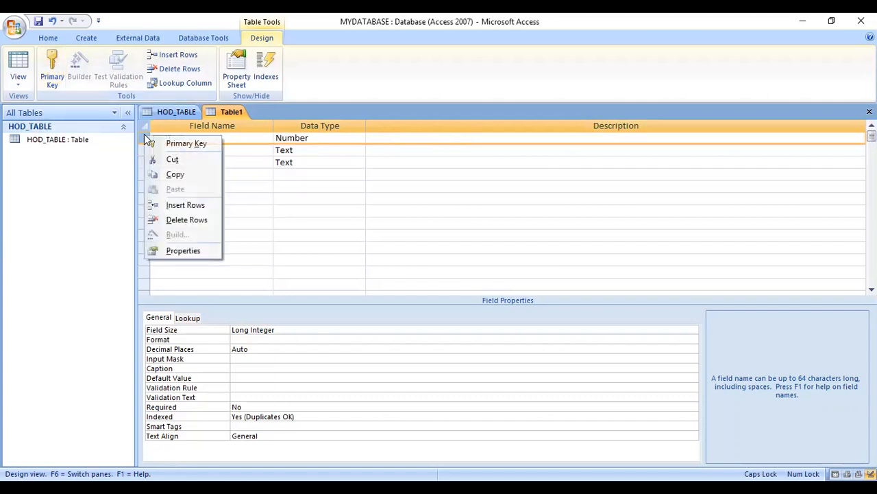
{"action": "left_click", "coordinate": [182, 145]}
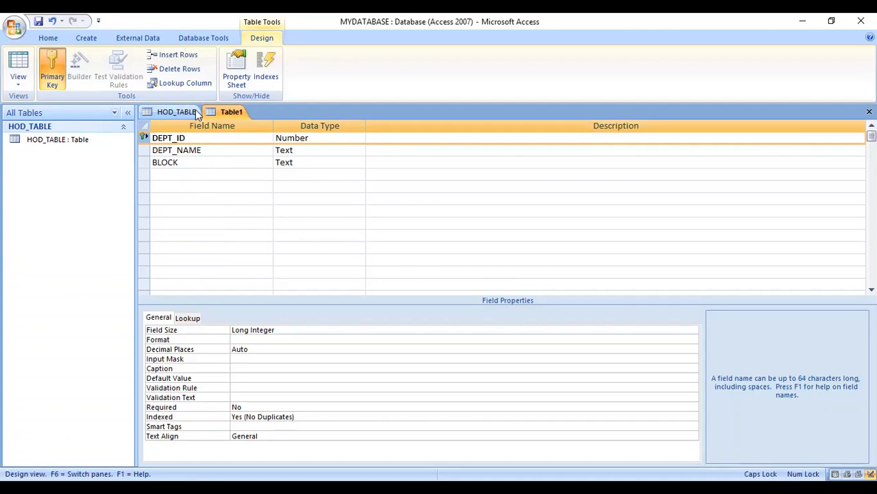
Add a HOD_ID field with the Number data type below BLOCK in the new department table
{"action": "left_click", "coordinate": [170, 113]}
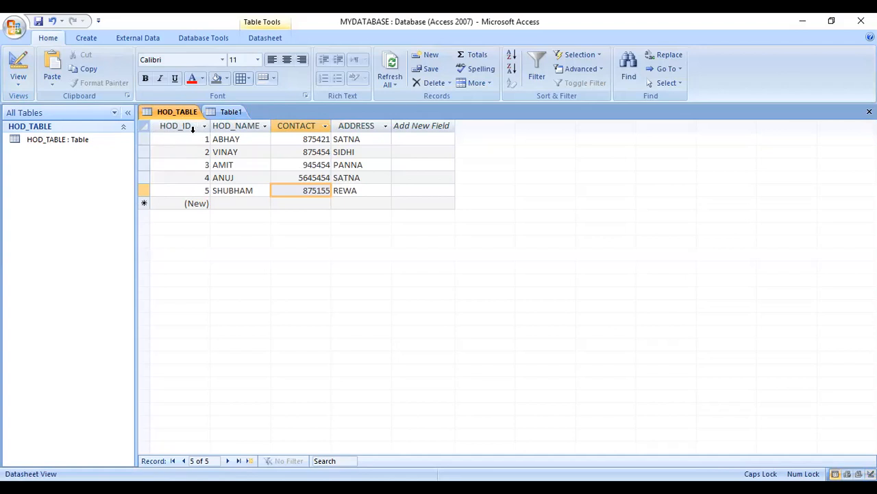
{"action": "left_click", "coordinate": [226, 113]}
{"action": "left_click", "coordinate": [186, 164]}
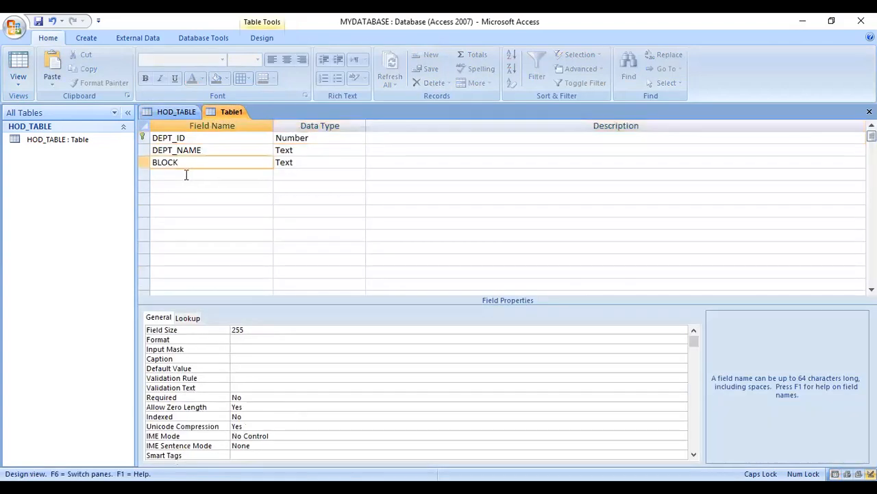
{"action": "left_click", "coordinate": [185, 174]}
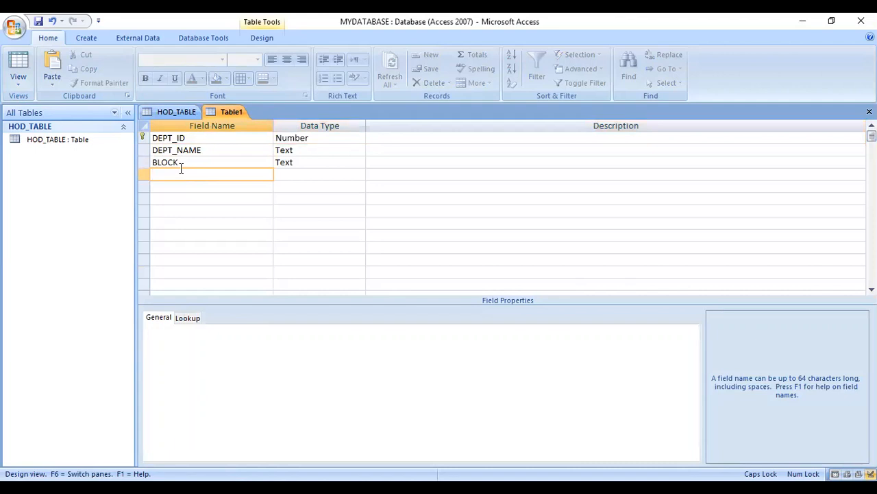
{"action": "type", "text": "HOD_ID"}
{"action": "key", "text": "Tab"}
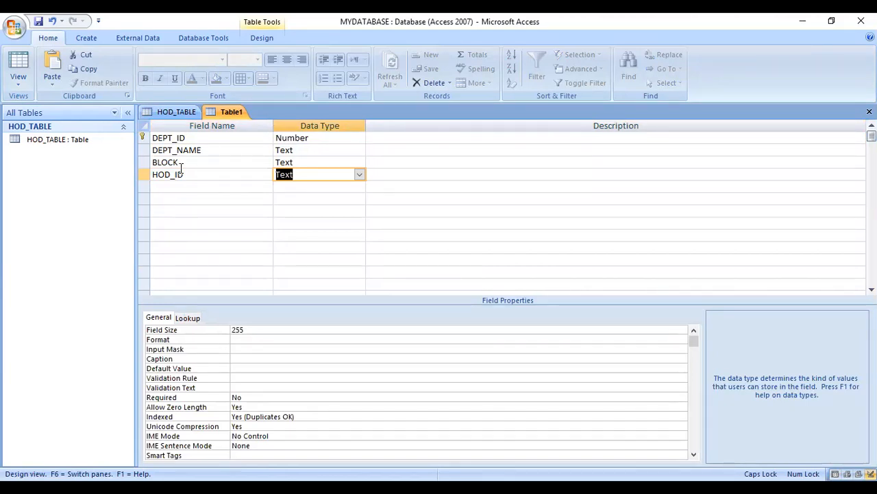
{"action": "type", "text": "Number"}
Change the data type of the DEPT_ID field to AutoNumber
{"action": "left_click", "coordinate": [323, 138]}
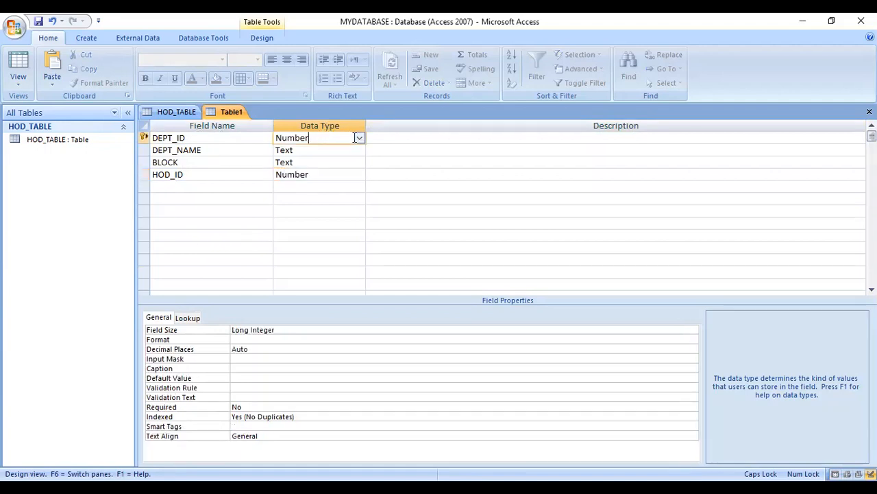
{"action": "left_click", "coordinate": [359, 138]}
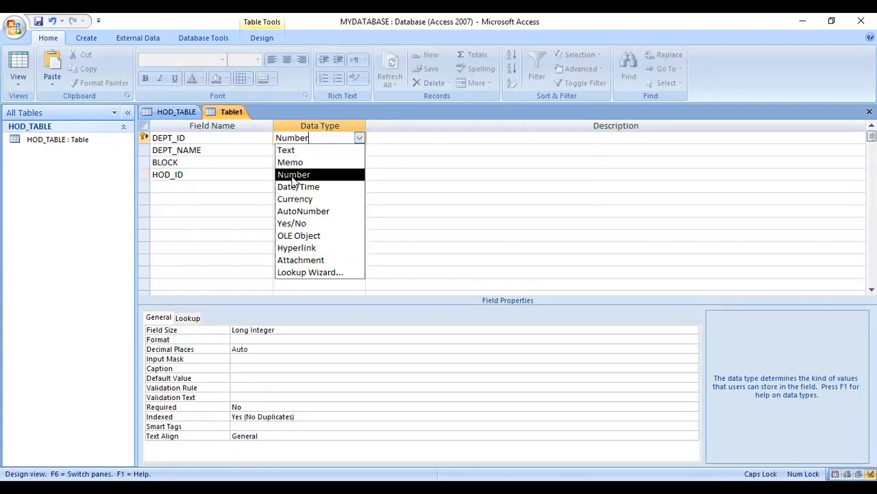
{"action": "left_click", "coordinate": [295, 210]}
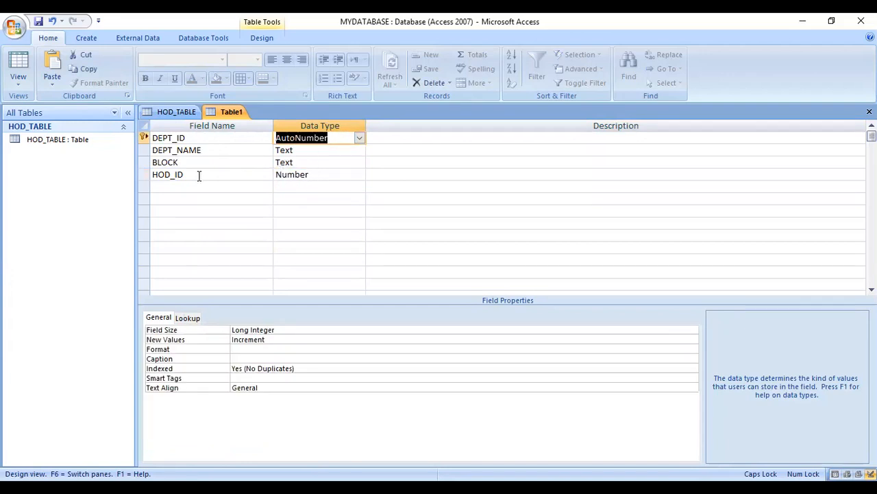
Change the HOD_ID data type in HOD_TABLE to Number in Design View and return the table to Datasheet View
{"action": "left_click", "coordinate": [166, 113]}
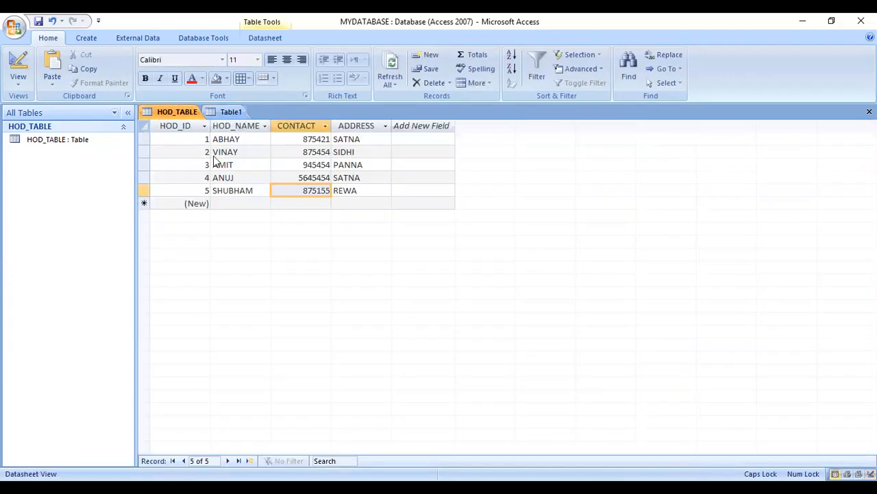
{"action": "right_click", "coordinate": [167, 114]}
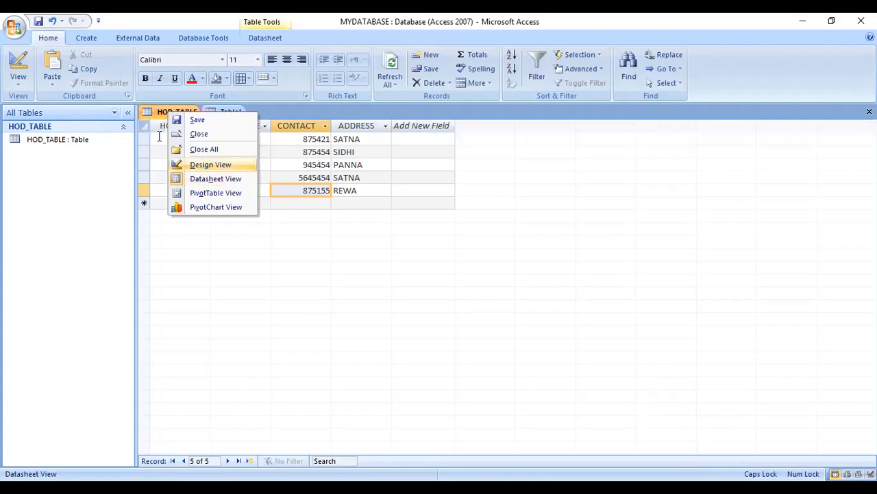
{"action": "left_click", "coordinate": [211, 164]}
{"action": "left_click", "coordinate": [336, 137]}
{"action": "left_click", "coordinate": [359, 137]}
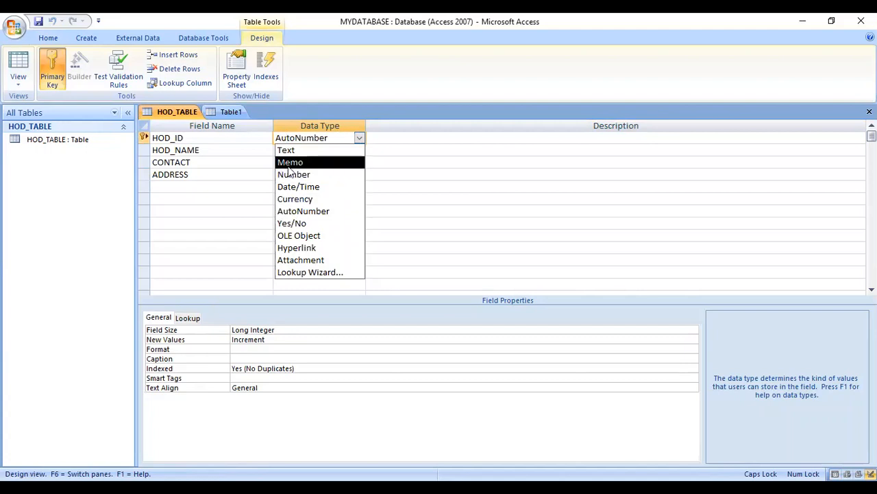
{"action": "left_click", "coordinate": [291, 174]}
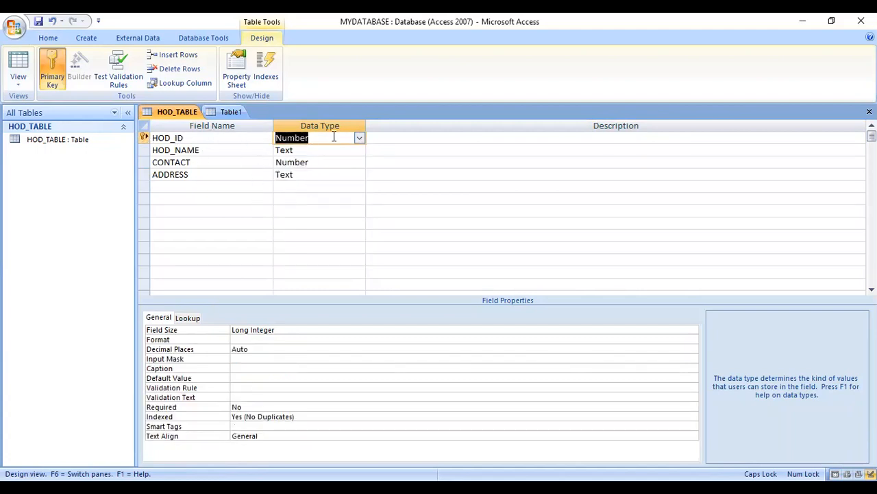
{"action": "right_click", "coordinate": [180, 111]}
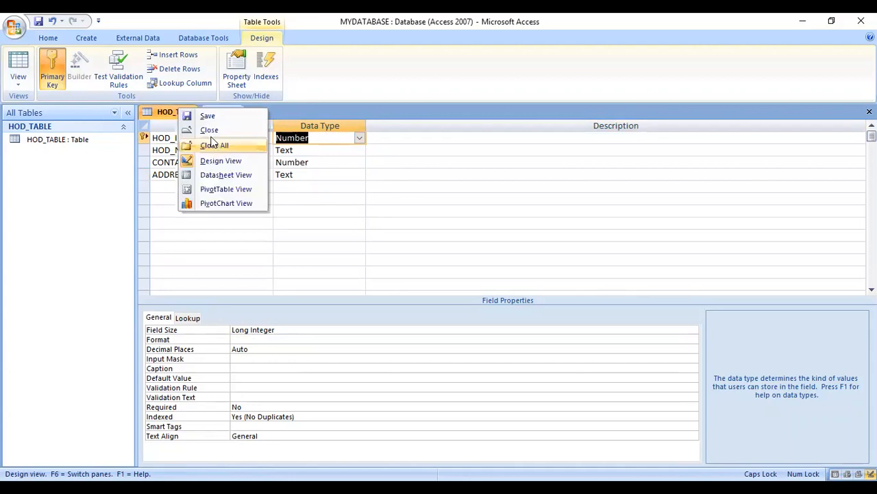
{"action": "right_click", "coordinate": [168, 127]}
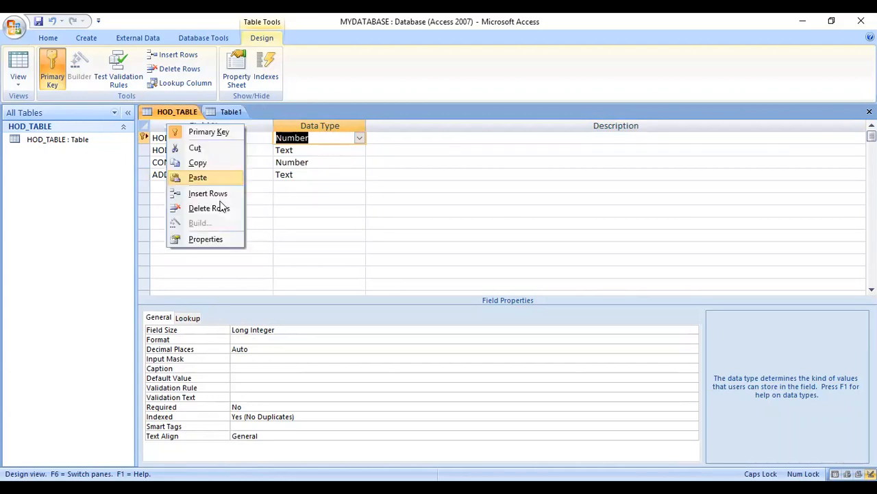
{"action": "right_click", "coordinate": [163, 116]}
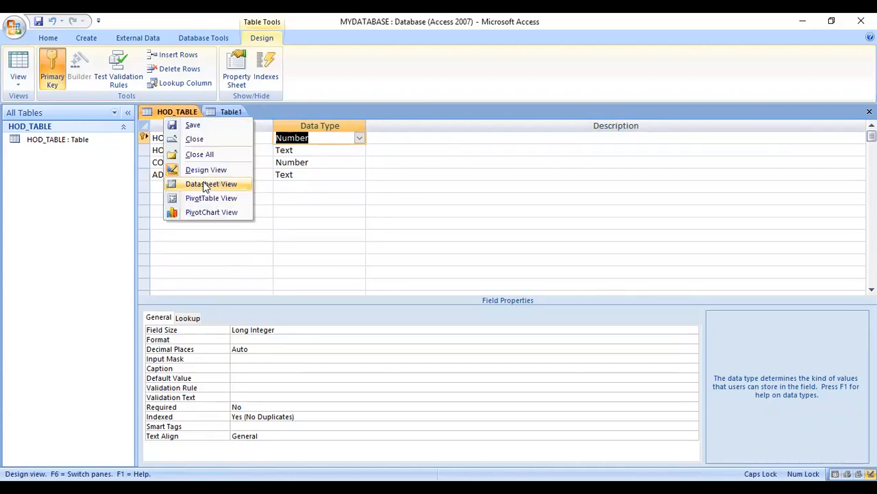
{"action": "left_click", "coordinate": [207, 184]}
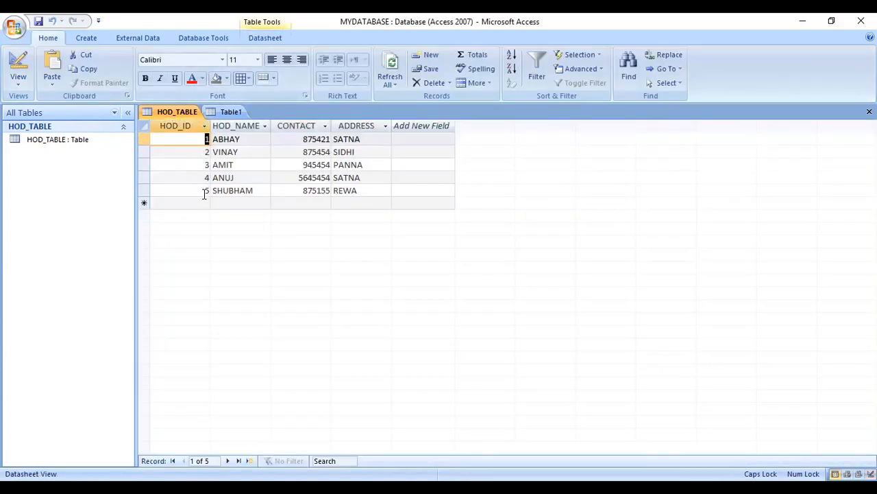
Renumber the HOD_ID values of the five HOD_TABLE records as 101, 102, 103, 104 and 105
{"action": "left_click", "coordinate": [202, 137]}
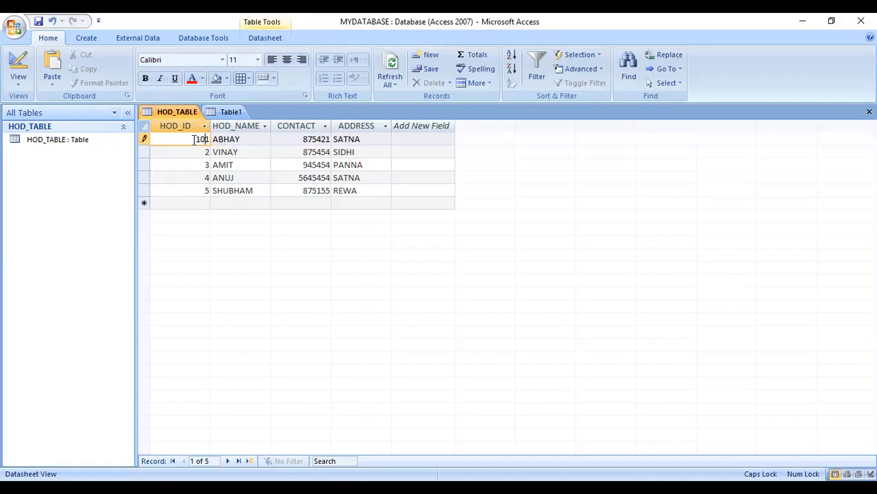
{"action": "key", "text": "Down"}
{"action": "type", "text": "102"}
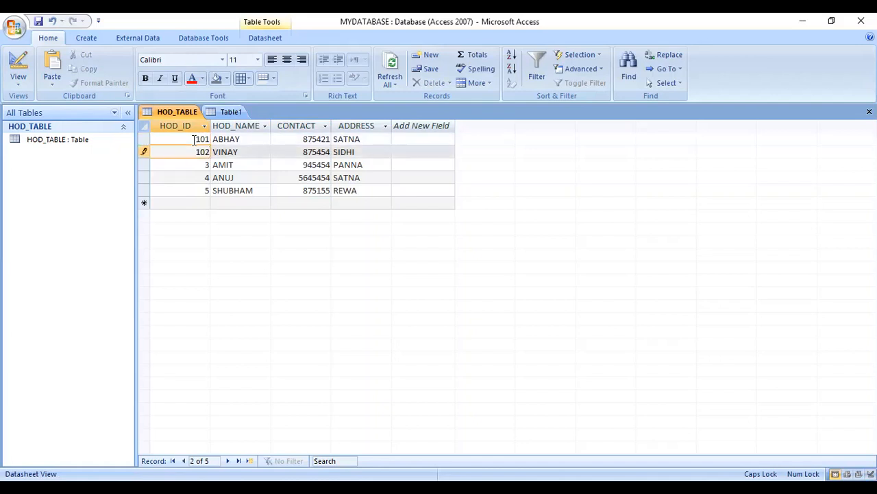
{"action": "key", "text": "Down"}
{"action": "type", "text": "21"}
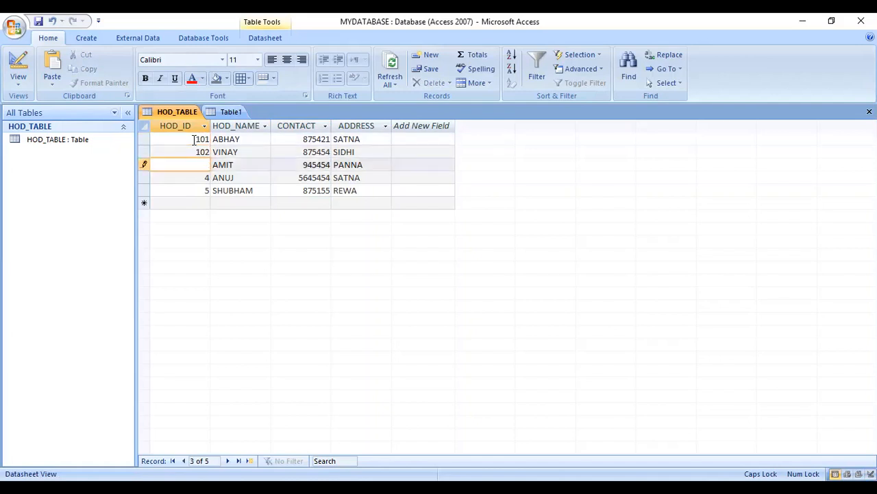
{"action": "type", "text": "3"}
{"action": "key", "text": "Down"}
{"action": "type", "text": "10"}
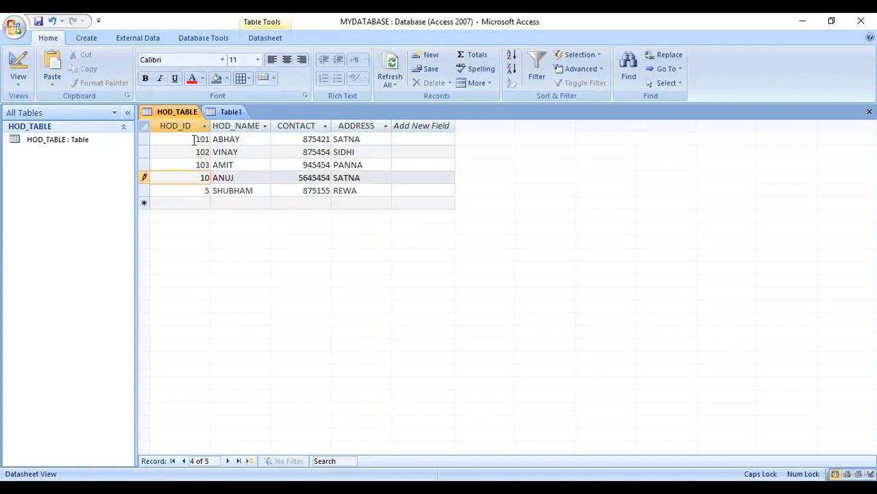
{"action": "type", "text": "4"}
{"action": "key", "text": "Down"}
{"action": "type", "text": "105"}
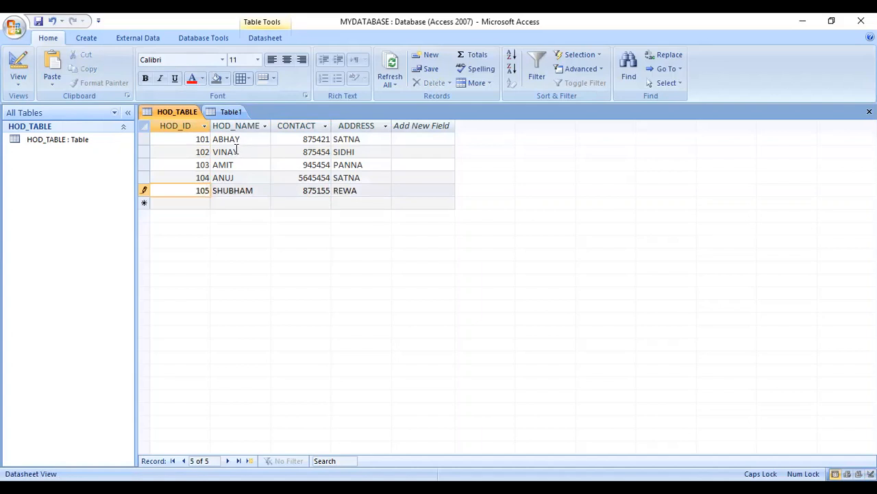
{"action": "left_click", "coordinate": [196, 180]}
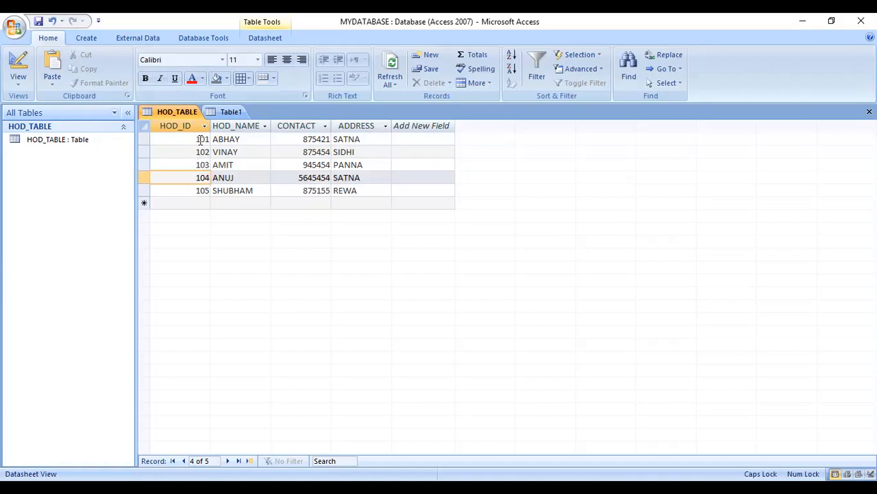
Try to give the fifth HOD_TABLE record the duplicate HOD_ID 101
{"action": "left_click", "coordinate": [209, 190]}
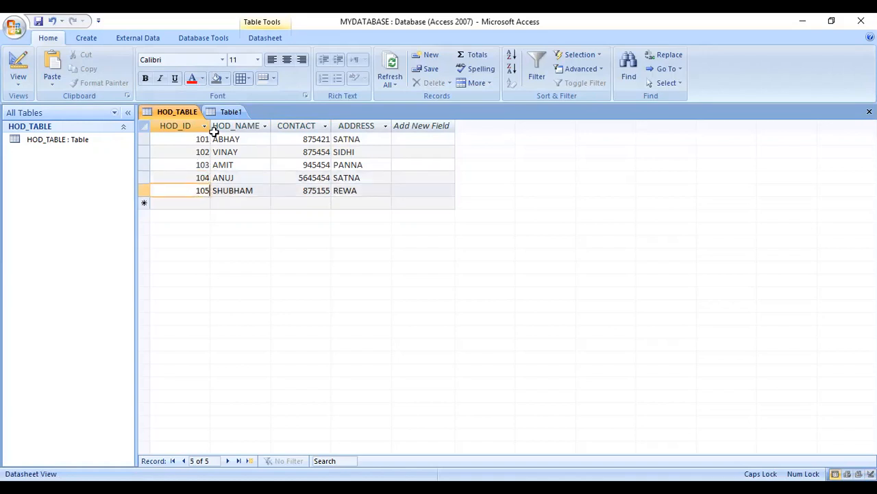
{"action": "key", "text": "BackSpace"}
{"action": "type", "text": "1"}
{"action": "key", "text": "Tab"}
{"action": "key", "text": "Tab"}
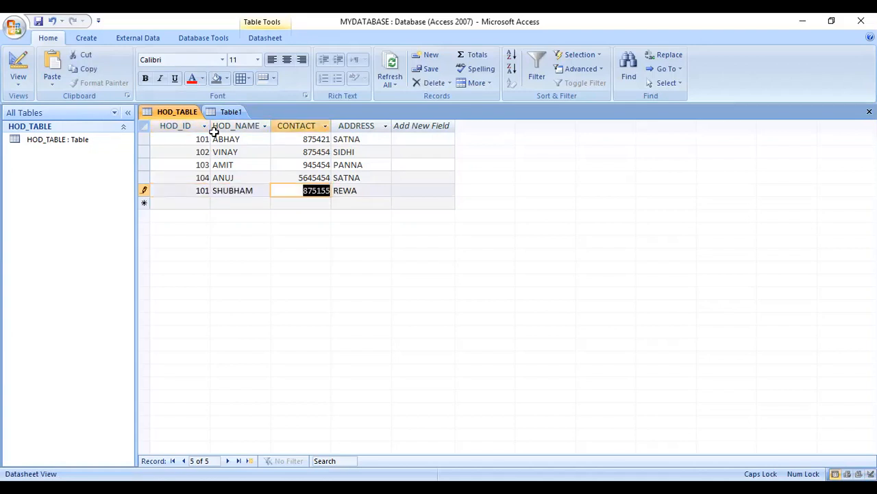
{"action": "key", "text": "Tab"}
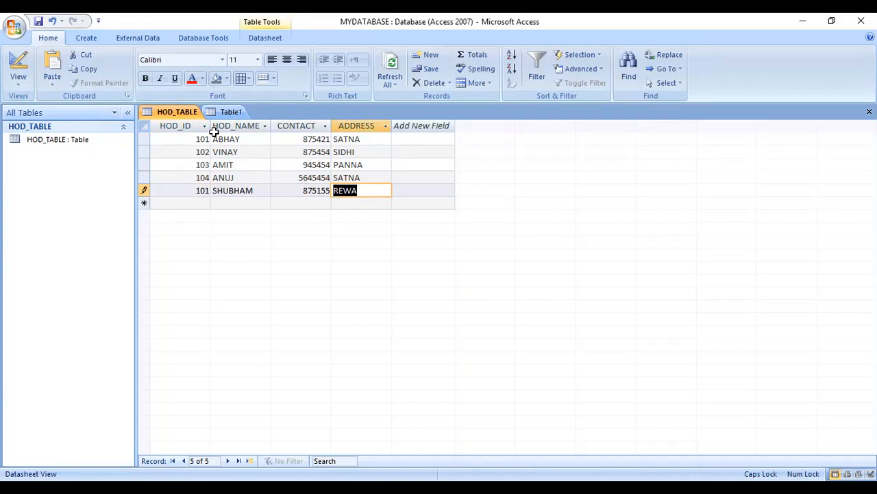
{"action": "left_click", "coordinate": [320, 201]}
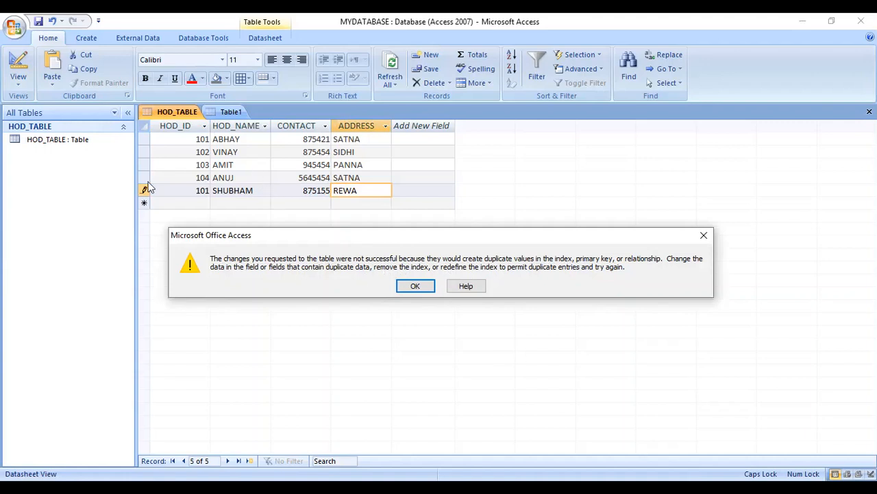
{"action": "left_click", "coordinate": [413, 286]}
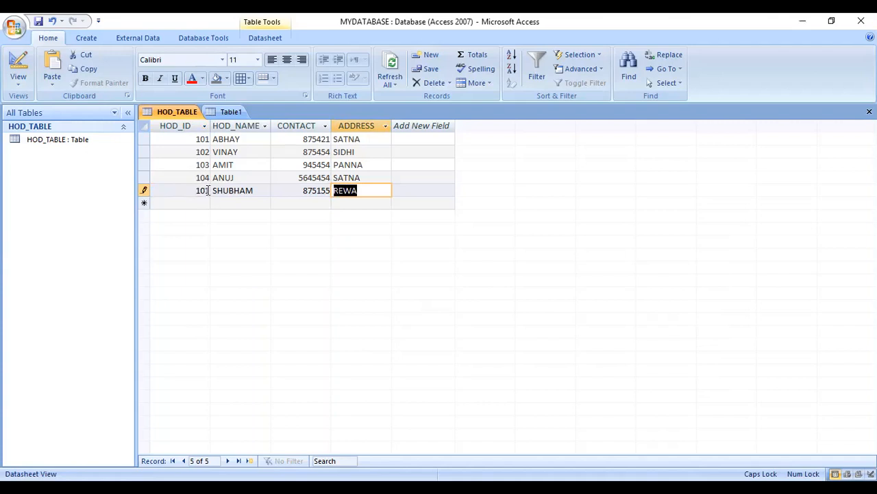
Set the fifth record's HOD_ID back to 105 and move on to a new record
{"action": "left_click", "coordinate": [207, 190]}
{"action": "key", "text": "BackSpace"}
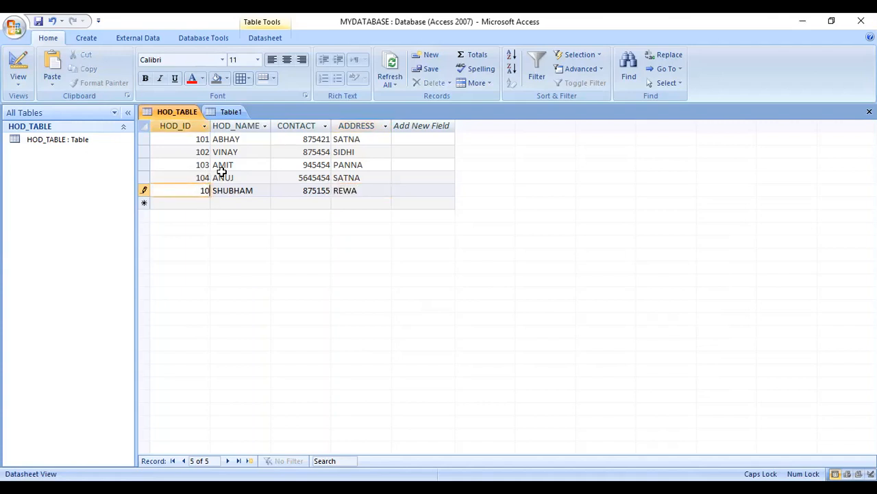
{"action": "type", "text": "5"}
{"action": "key", "text": "Tab"}
{"action": "key", "text": "Tab"}
{"action": "key", "text": "Tab"}
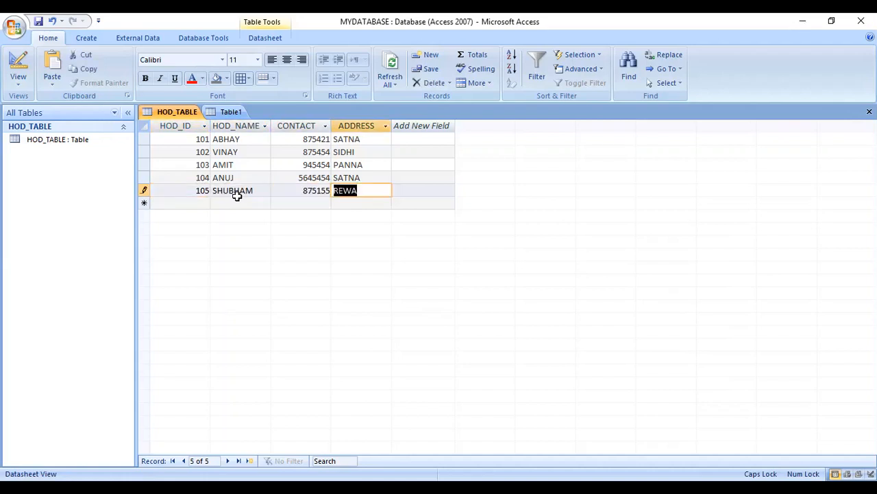
{"action": "key", "text": "Tab"}
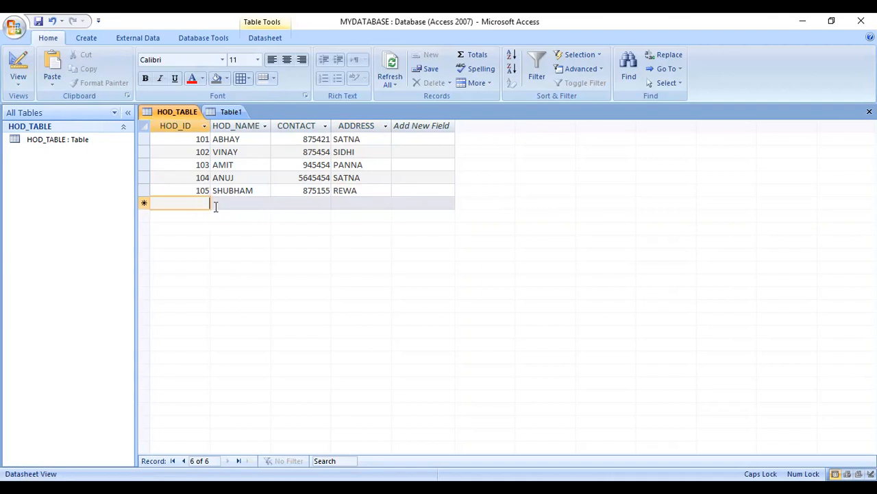
Save the new department table under the name DEPARTMENT
{"action": "left_click", "coordinate": [226, 111]}
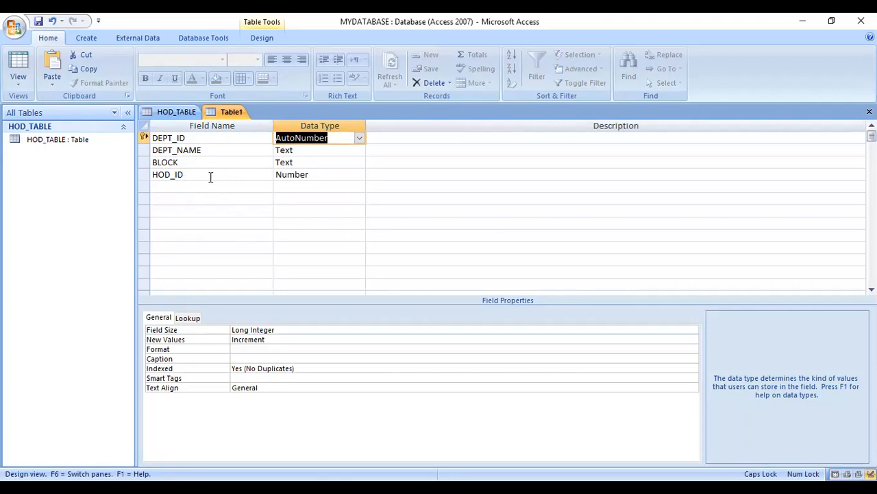
{"action": "left_click", "coordinate": [172, 112]}
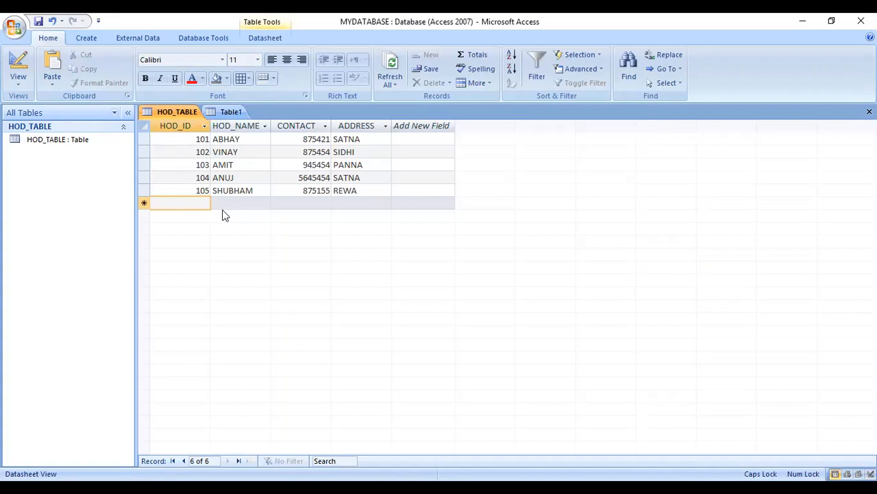
{"action": "left_click", "coordinate": [223, 112]}
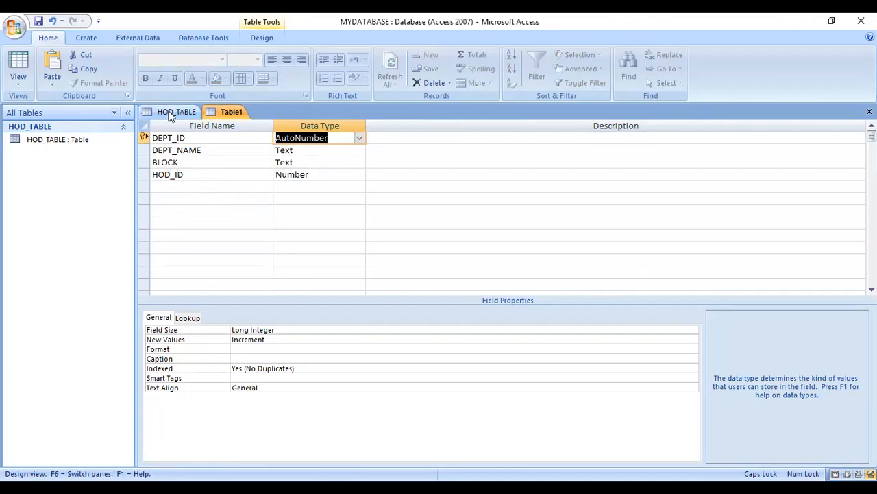
{"action": "right_click", "coordinate": [226, 114]}
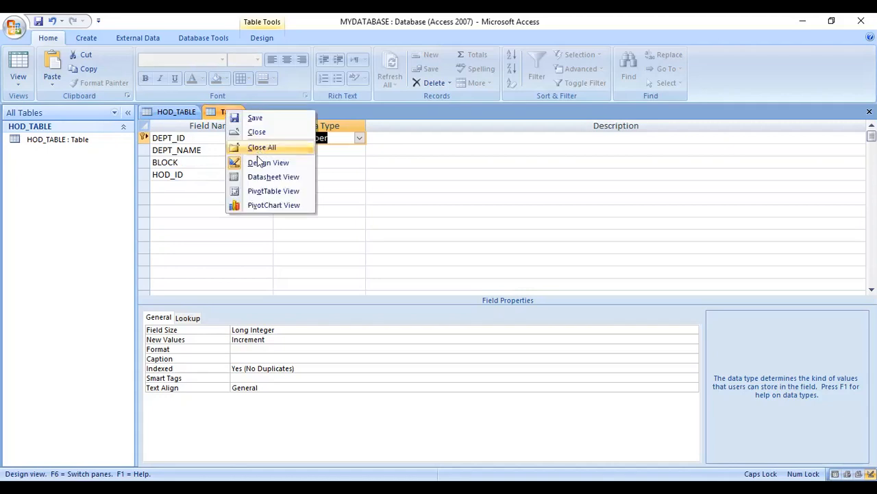
{"action": "left_click", "coordinate": [230, 117]}
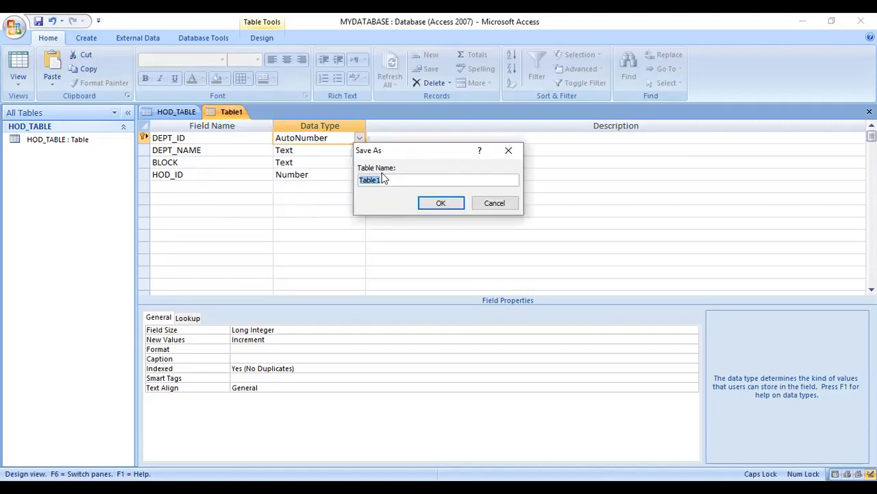
{"action": "type", "text": "dEPARTMEN"}
{"action": "key", "text": "BackSpace"}
{"action": "key", "text": "BackSpace"}
{"action": "key", "text": "BackSpace"}
{"action": "key", "text": "BackSpace"}
{"action": "key", "text": "BackSpace"}
{"action": "key", "text": "BackSpace"}
{"action": "key", "text": "BackSpace"}
{"action": "key", "text": "BackSpace"}
{"action": "key", "text": "BackSpace"}
{"action": "key", "text": "BackSpace"}
{"action": "type", "text": "DEPARTMEN"}
{"action": "left_click", "coordinate": [442, 203]}
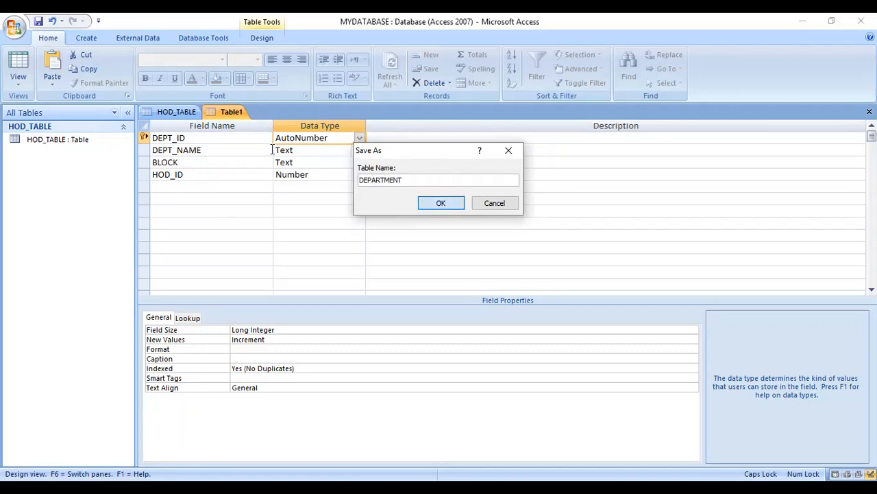
Switch the DEPARTMENT table to Datasheet View and start its first record with DEPT_NAME COMPUTER and BLOCK A
{"action": "right_click", "coordinate": [238, 111]}
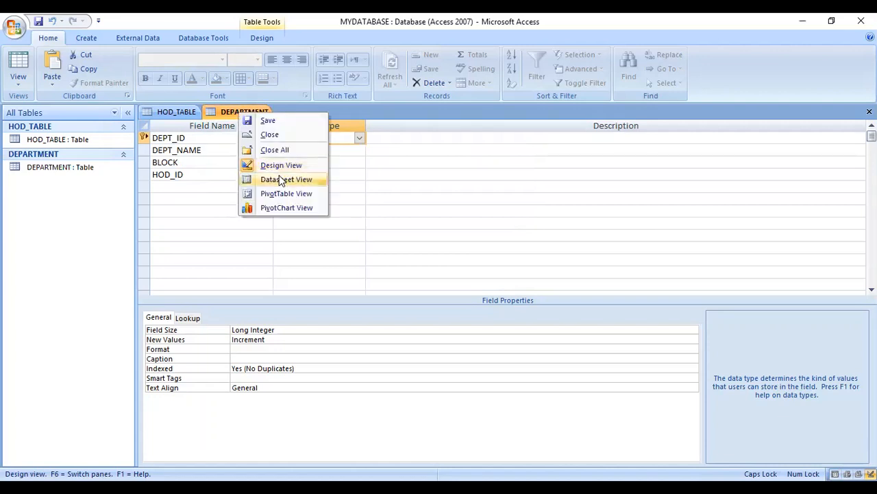
{"action": "left_click", "coordinate": [260, 179]}
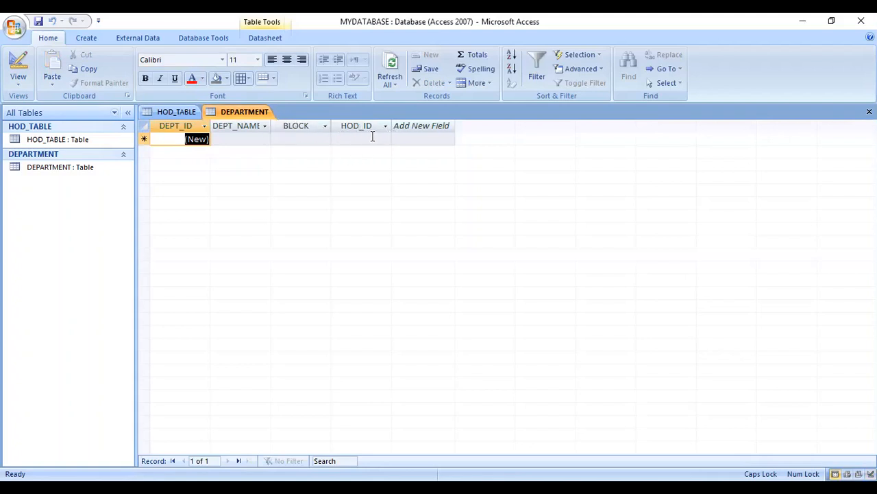
{"action": "left_click", "coordinate": [244, 137]}
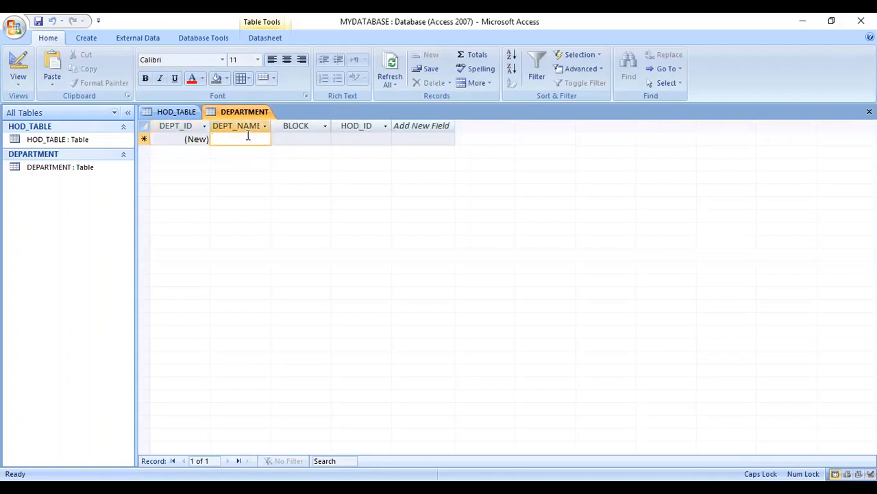
{"action": "type", "text": "DCA"}
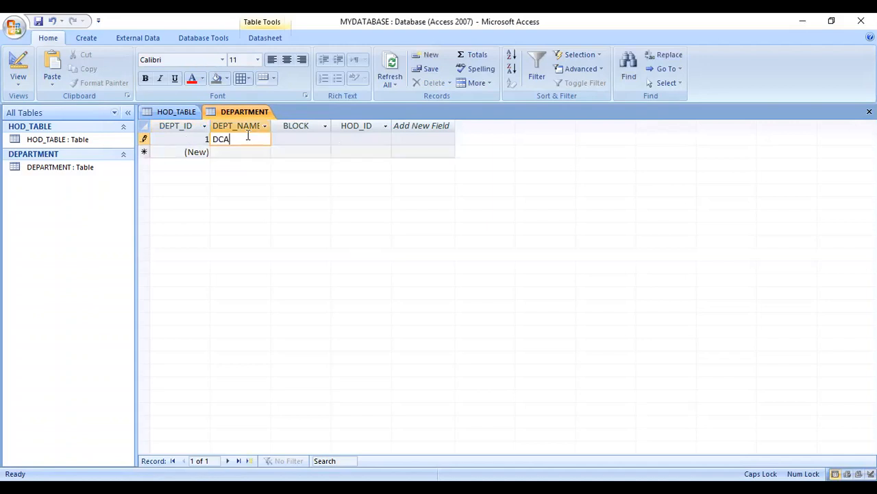
{"action": "key", "text": "BackSpace"}
{"action": "key", "text": "BackSpace"}
{"action": "type", "text": "COMPUTER"}
{"action": "key", "text": "Tab"}
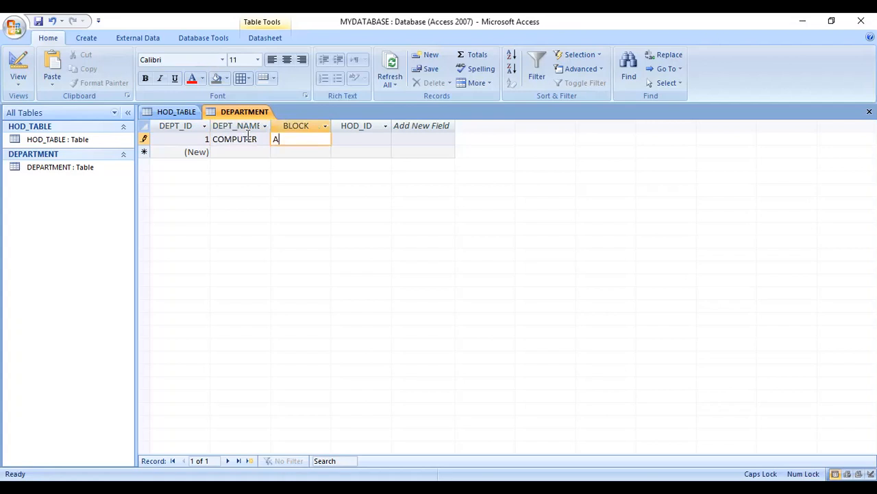
{"action": "key", "text": "Tab"}
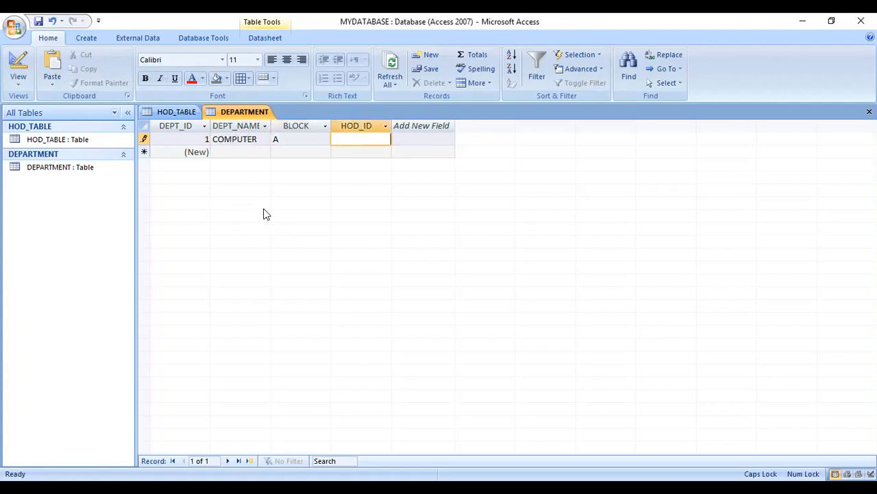
Consult the head IDs in HOD_TABLE and set the COMPUTER record's HOD_ID to 101 in DEPARTMENT
{"action": "left_click", "coordinate": [166, 111]}
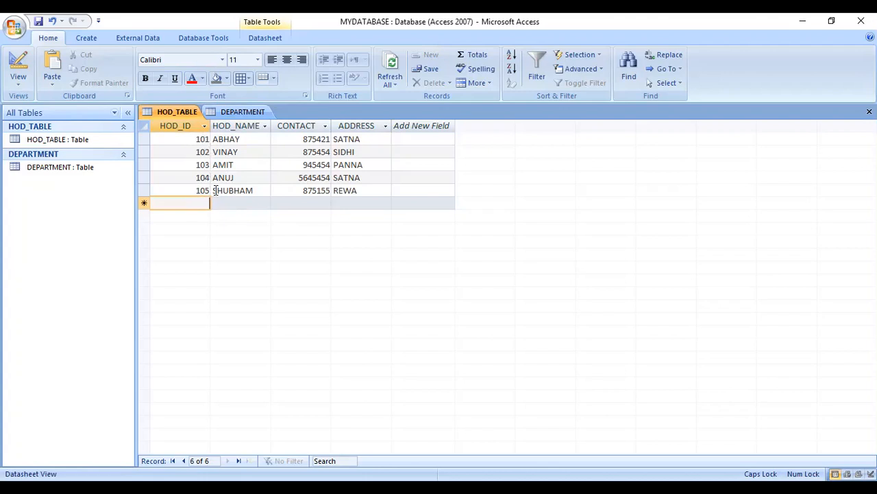
{"action": "left_click", "coordinate": [249, 111]}
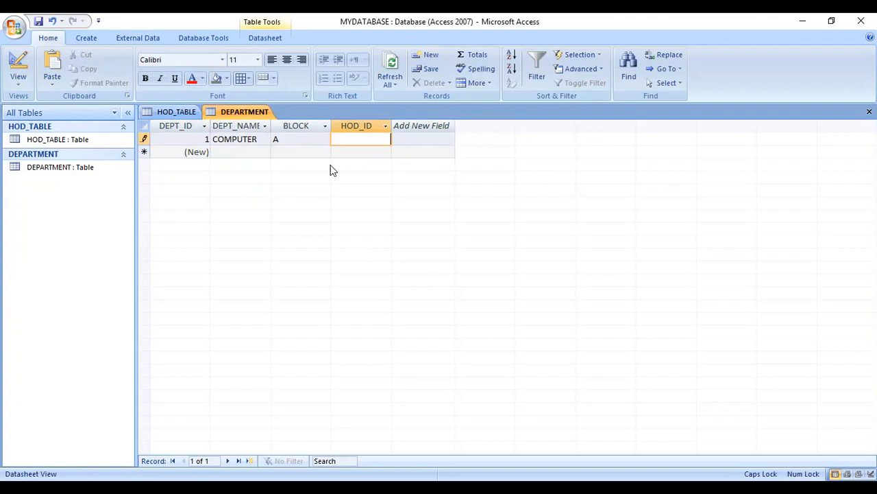
{"action": "left_click", "coordinate": [358, 137]}
{"action": "type", "text": "101"}
{"action": "key", "text": "Tab"}
{"action": "key", "text": "Tab"}
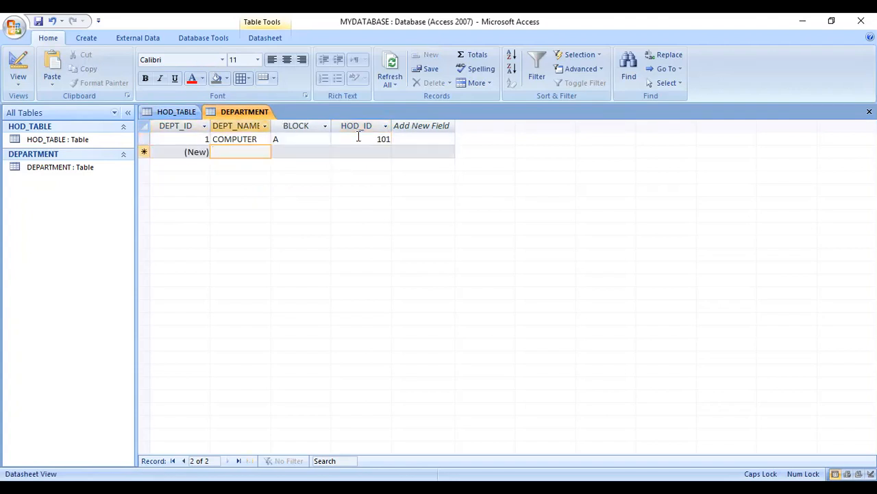
Add a second DEPARTMENT record with DEPT_NAME ART, BLOCK B and HOD_ID 103
{"action": "type", "text": "ART"}
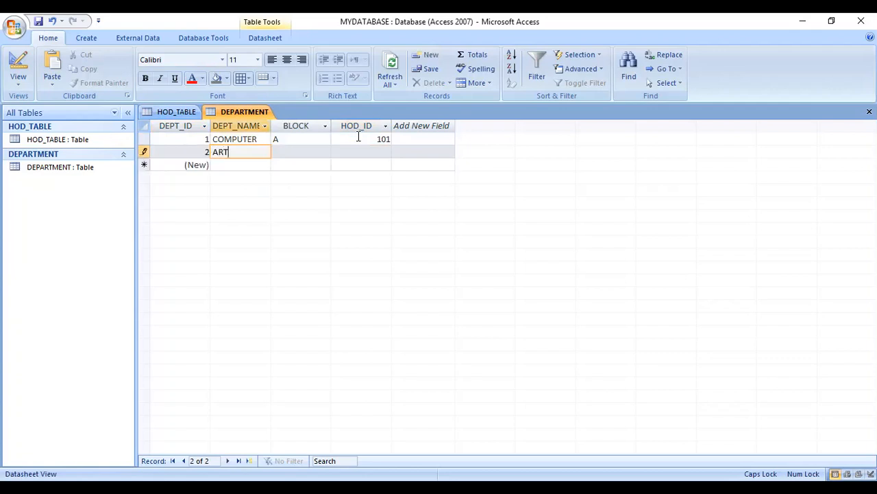
{"action": "key", "text": "Tab"}
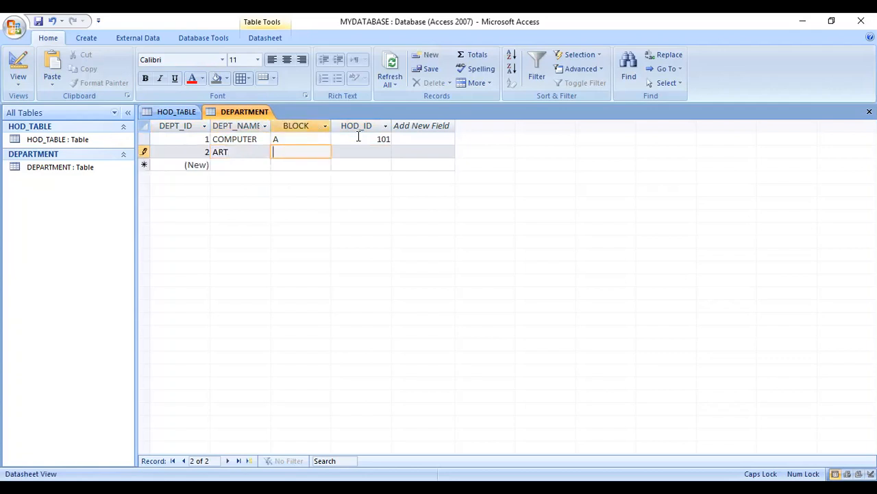
{"action": "type", "text": "B"}
{"action": "key", "text": "Tab"}
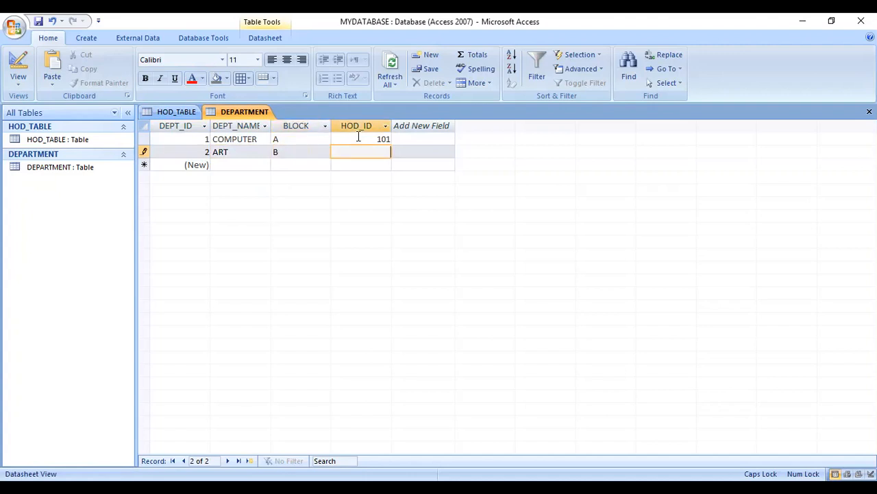
{"action": "type", "text": "103"}
{"action": "key", "text": "Tab"}
{"action": "key", "text": "Tab"}
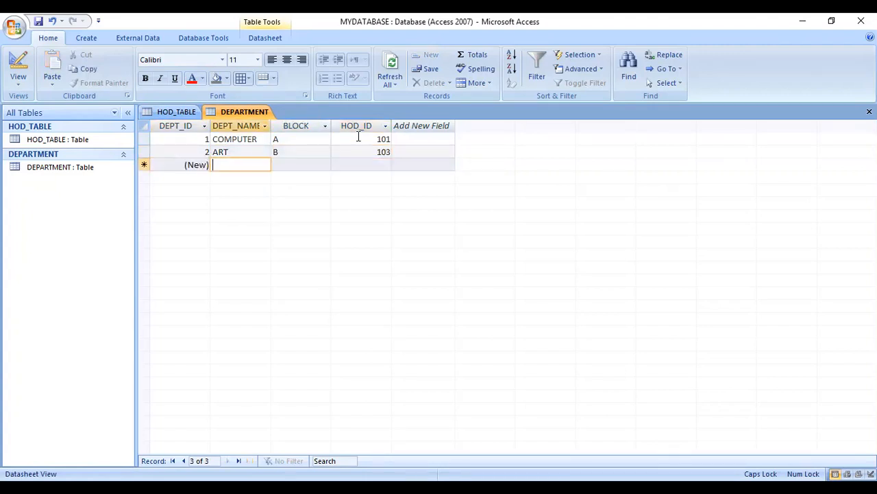
Add a third DEPARTMENT record with DEPT_NAME COMMERCE, BLOCK C and HOD_ID 104
{"action": "type", "text": "CO"}
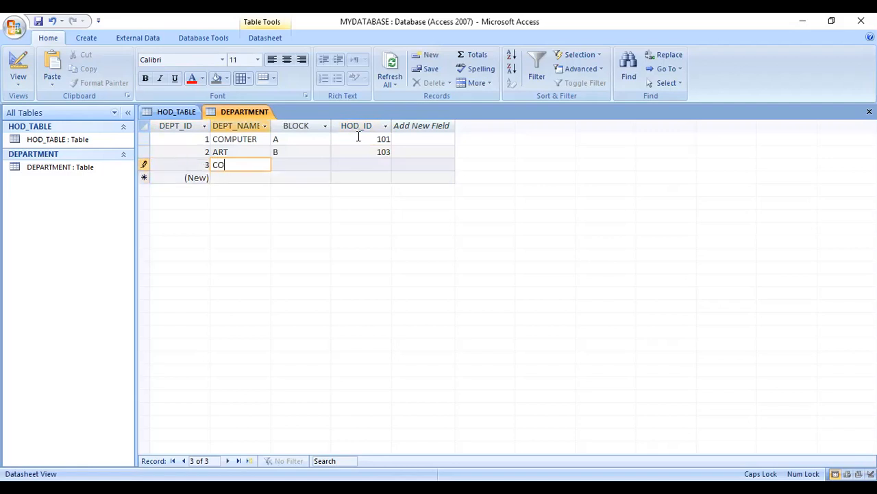
{"action": "type", "text": "MMERCE"}
{"action": "key", "text": "Tab"}
{"action": "type", "text": "C"}
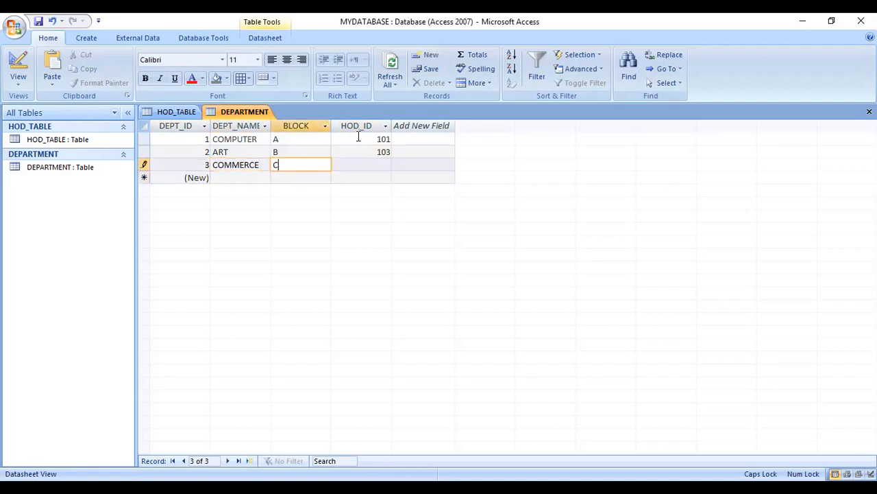
{"action": "key", "text": "Tab"}
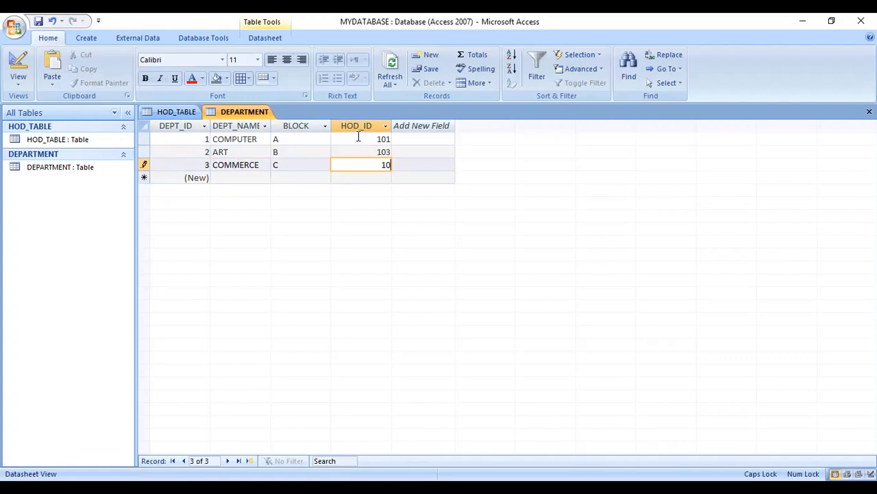
{"action": "type", "text": "104"}
{"action": "key", "text": "Tab"}
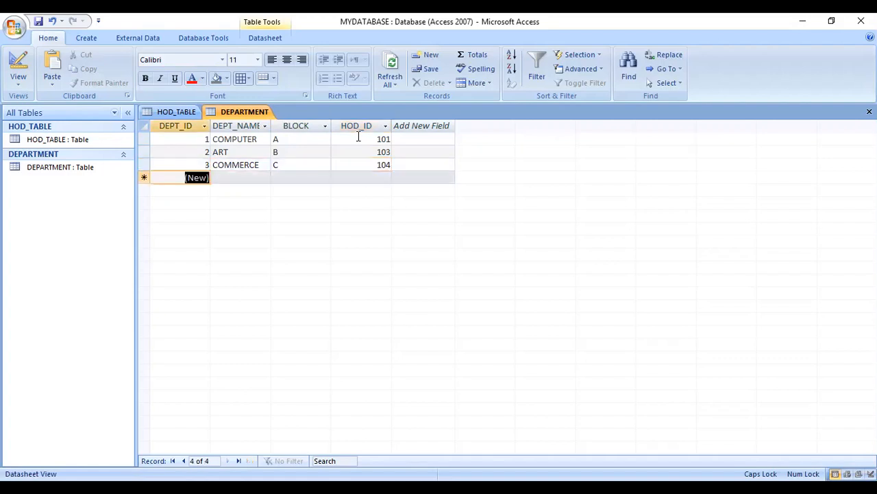
{"action": "key", "text": "Tab"}
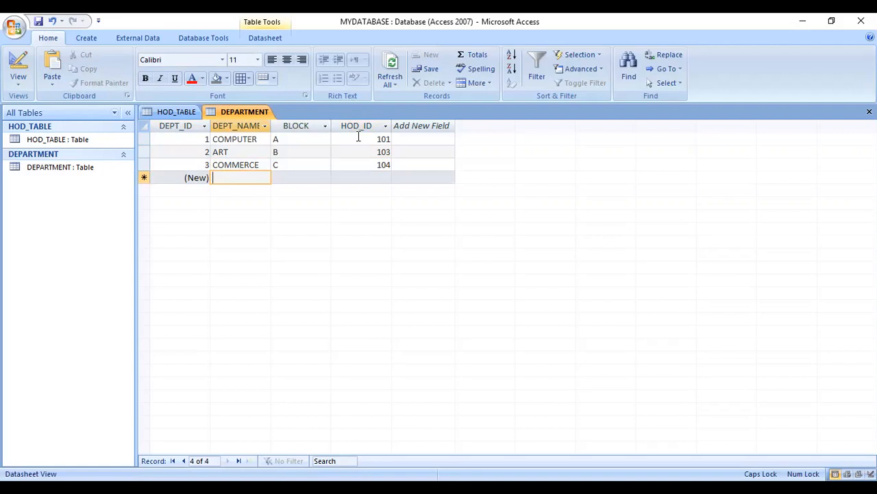
Add a fourth DEPARTMENT record with DEPT_NAME LAW, BLOCK D and HOD_ID 102
{"action": "type", "text": "LAW"}
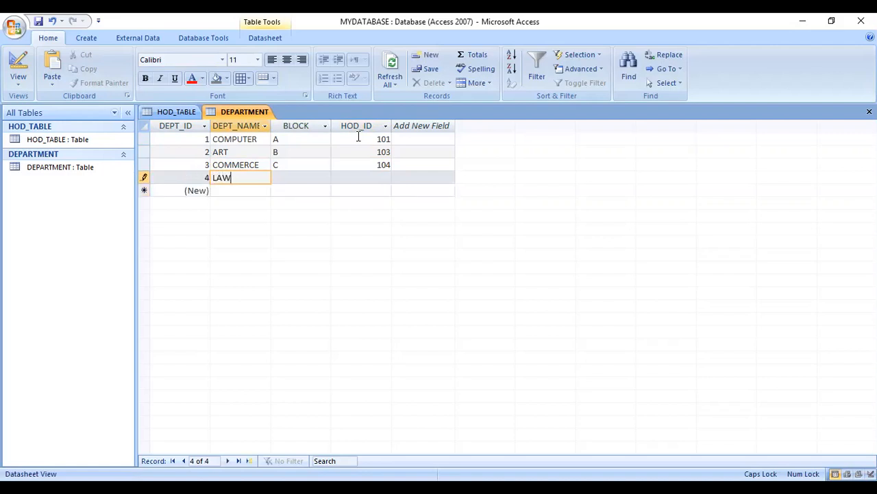
{"action": "key", "text": "Tab"}
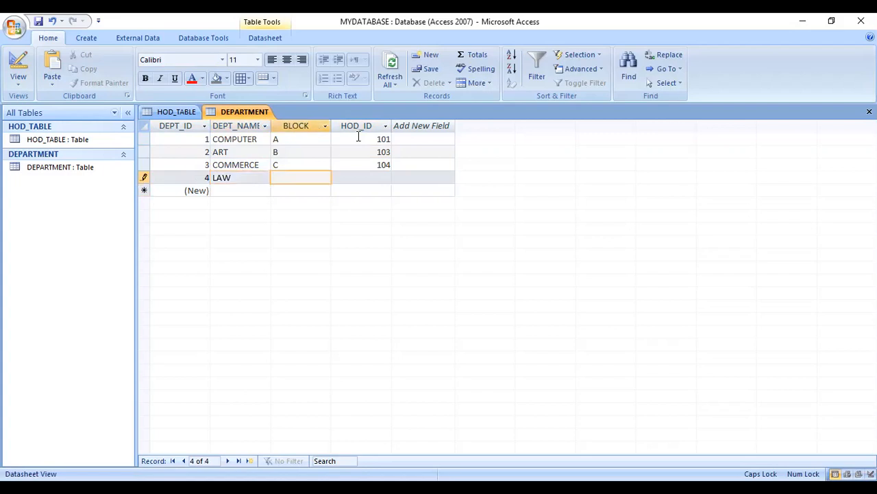
{"action": "type", "text": "D"}
{"action": "key", "text": "Tab"}
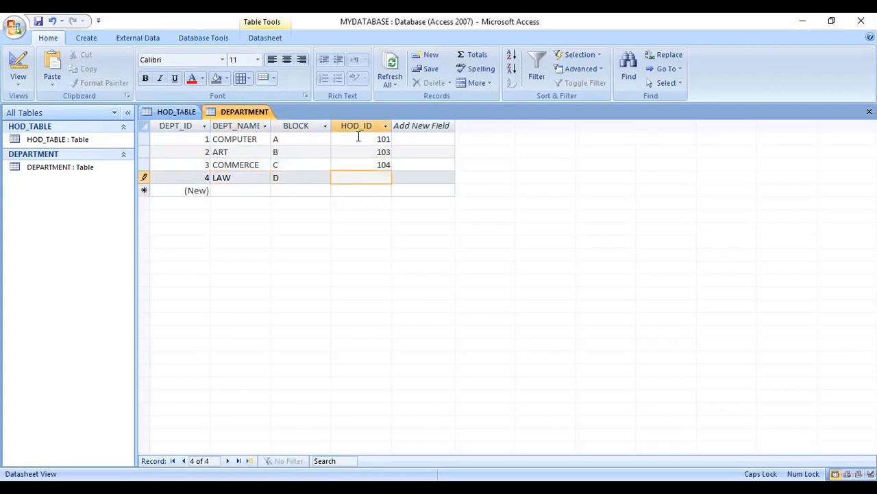
{"action": "type", "text": "102"}
{"action": "key", "text": "Tab"}
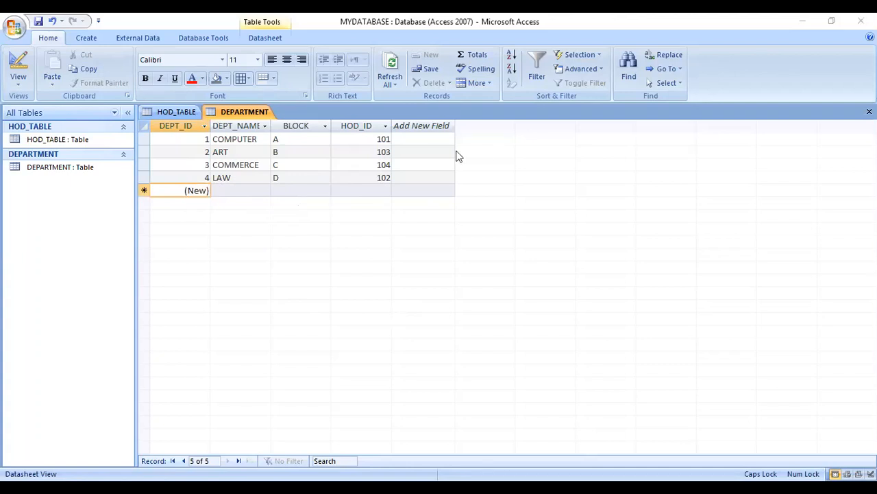
Compare the HOD_ID values in HOD_TABLE with the HOD_ID column of the DEPARTMENT table
{"action": "left_click", "coordinate": [163, 114]}
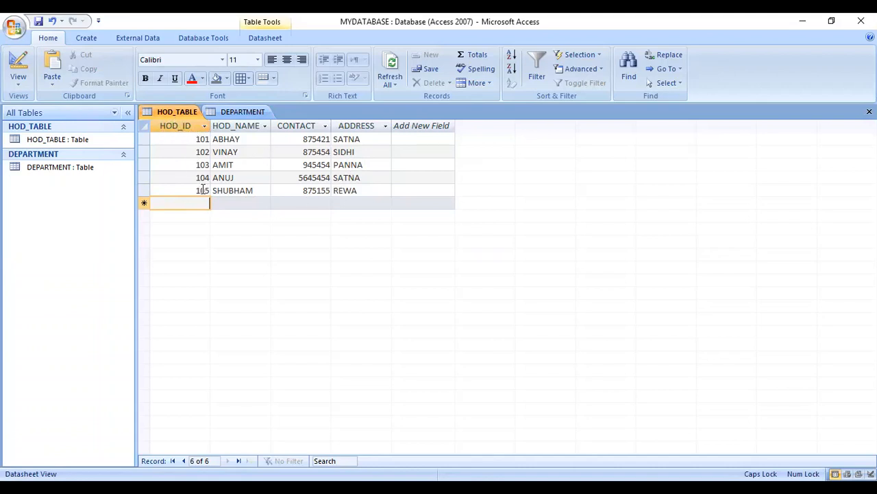
{"action": "left_click", "coordinate": [230, 113]}
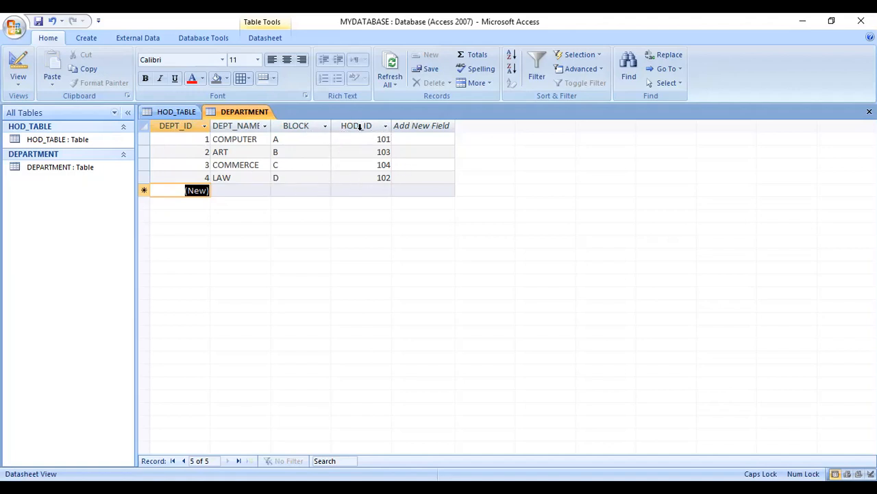
{"action": "left_click", "coordinate": [184, 112]}
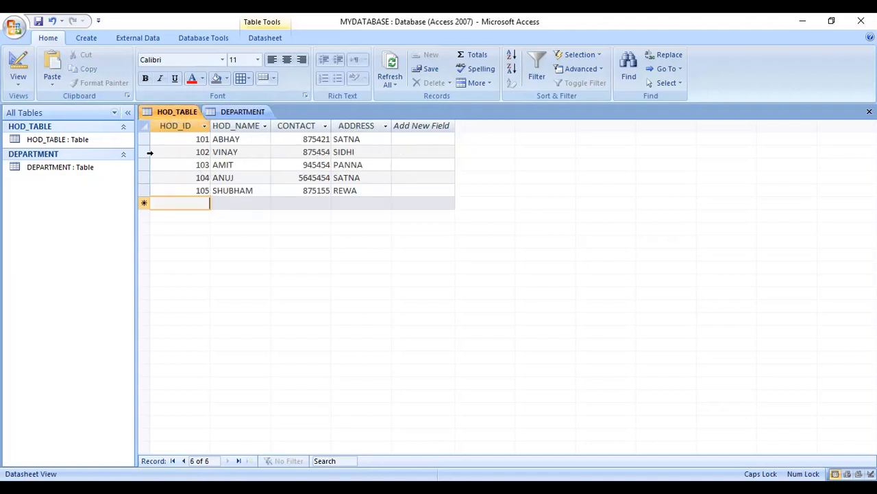
{"action": "left_click", "coordinate": [244, 112]}
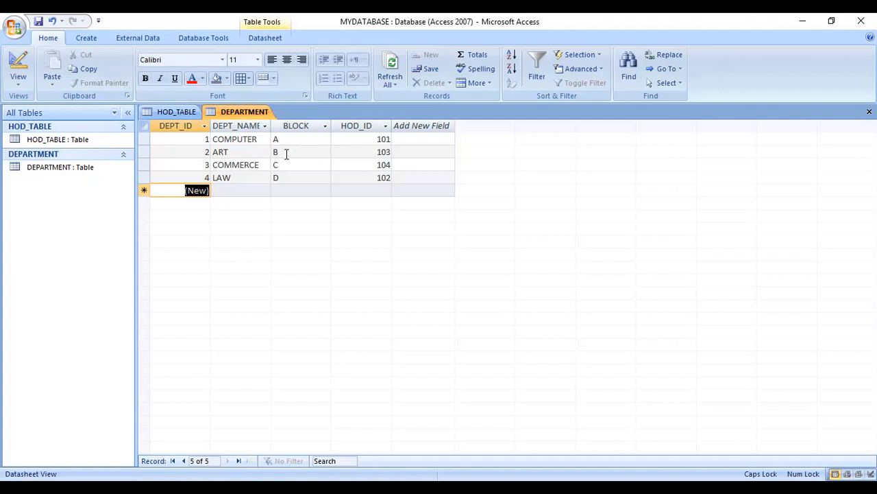
{"action": "left_click", "coordinate": [168, 111]}
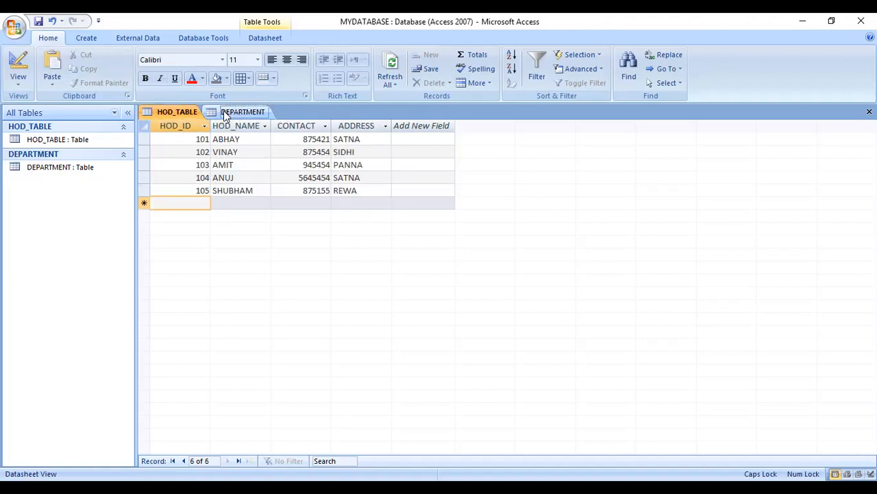
{"action": "left_click", "coordinate": [225, 113]}
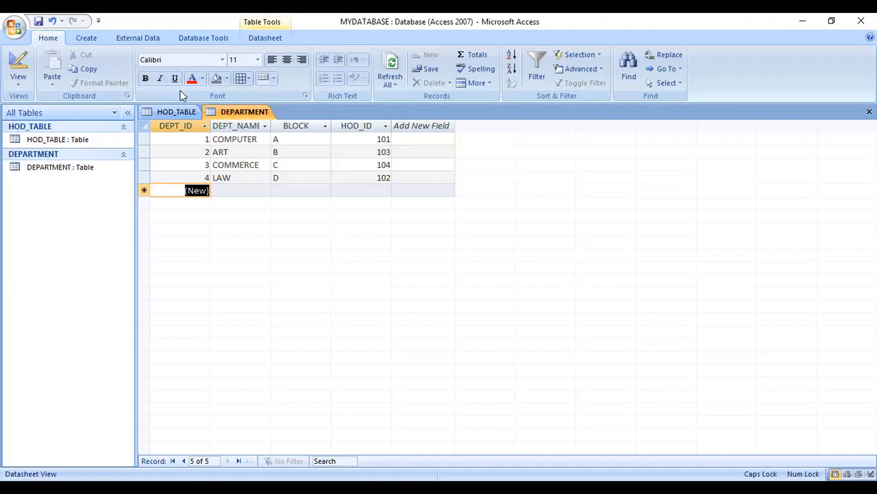
Close both the DEPARTMENT table and HOD_TABLE
{"action": "right_click", "coordinate": [221, 117]}
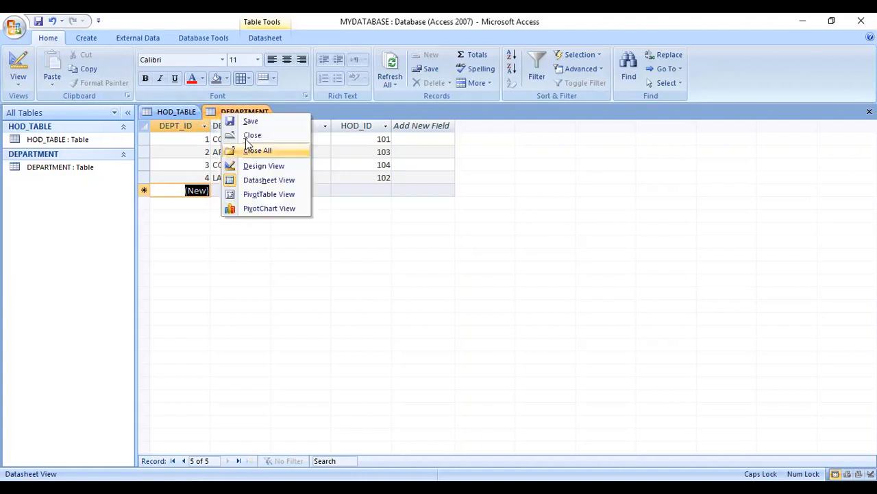
{"action": "left_click", "coordinate": [187, 113]}
{"action": "right_click", "coordinate": [186, 113]}
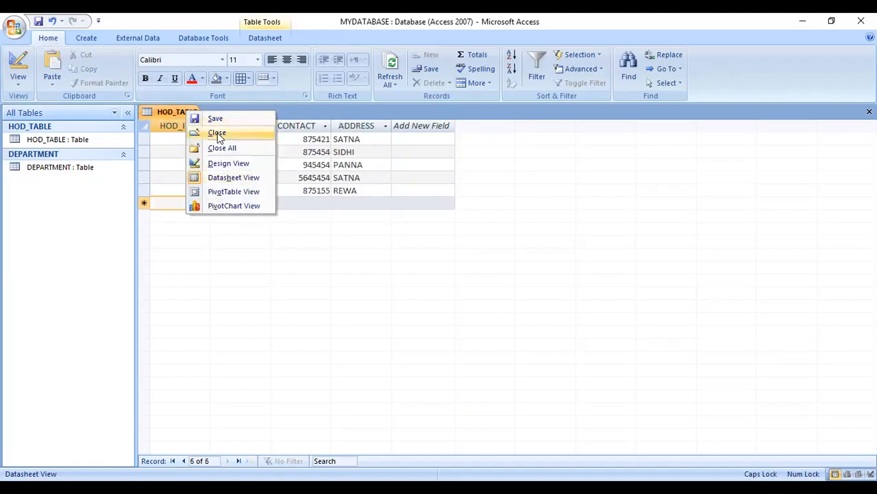
{"action": "left_click", "coordinate": [218, 134]}
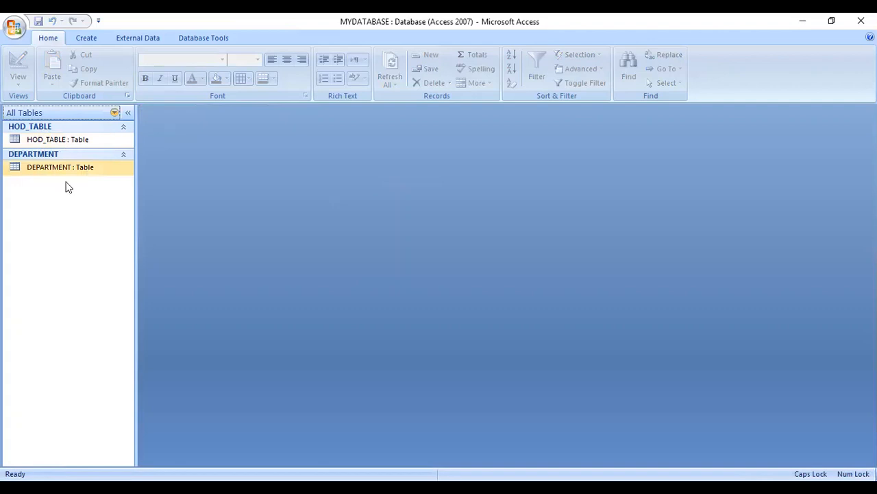
Open the database's Relationships window with its list of tables to add
{"action": "left_click", "coordinate": [50, 141]}
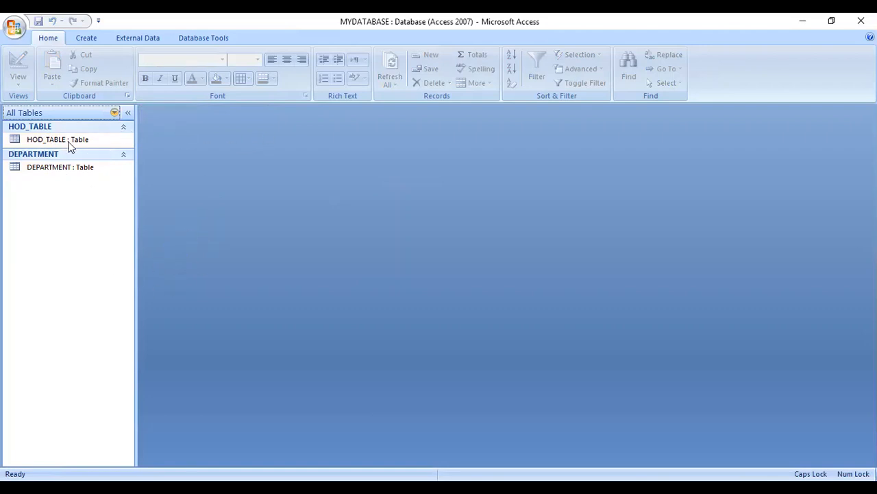
{"action": "left_click", "coordinate": [197, 35]}
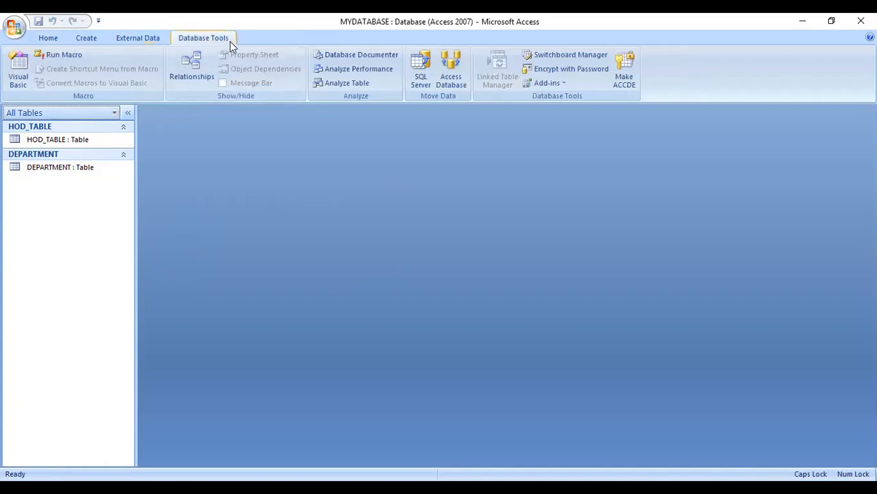
{"action": "left_click", "coordinate": [197, 74]}
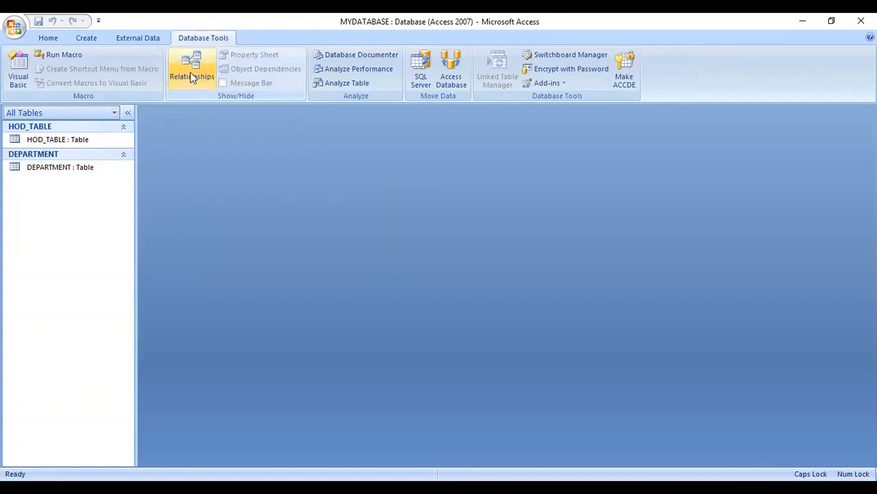
{"action": "left_click", "coordinate": [191, 72]}
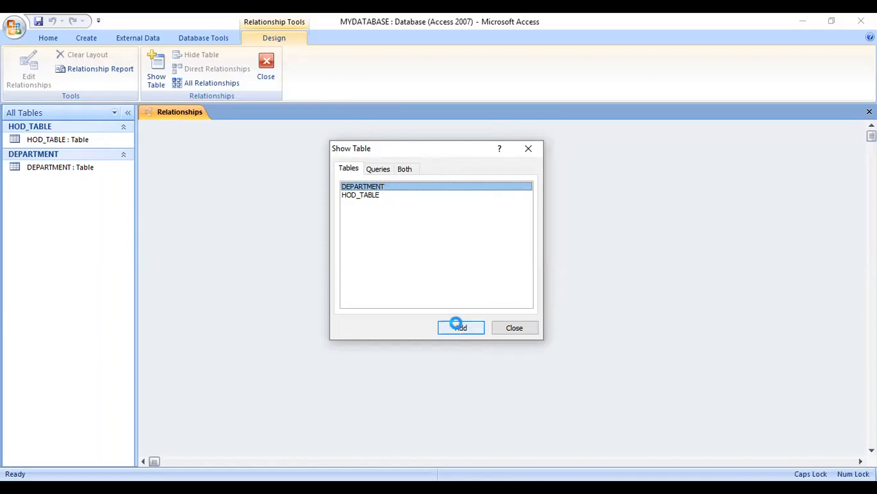
Add the DEPARTMENT table and HOD_TABLE to the relationships layout and close the list of tables
{"action": "left_click", "coordinate": [455, 325]}
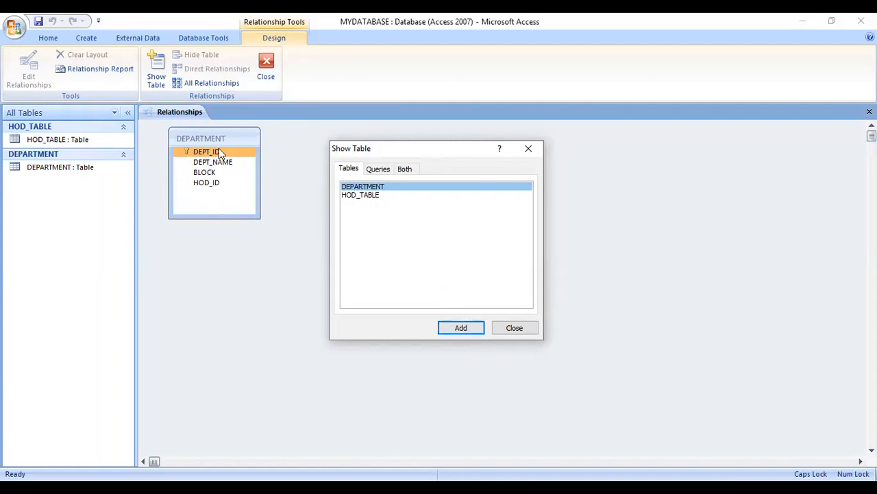
{"action": "left_click", "coordinate": [360, 195]}
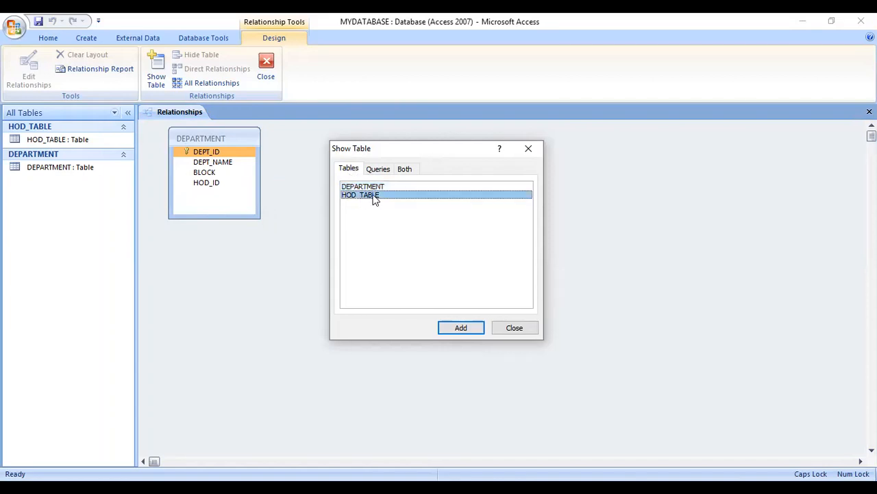
{"action": "left_click", "coordinate": [459, 328]}
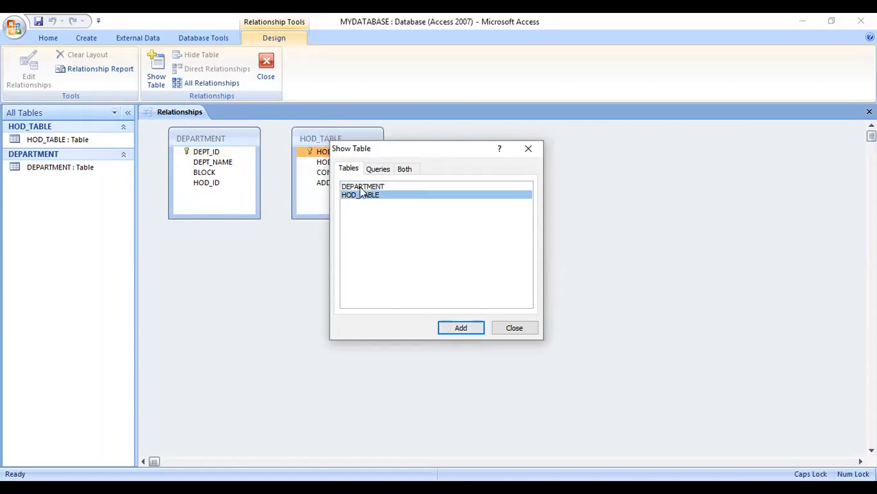
{"action": "left_click", "coordinate": [515, 329]}
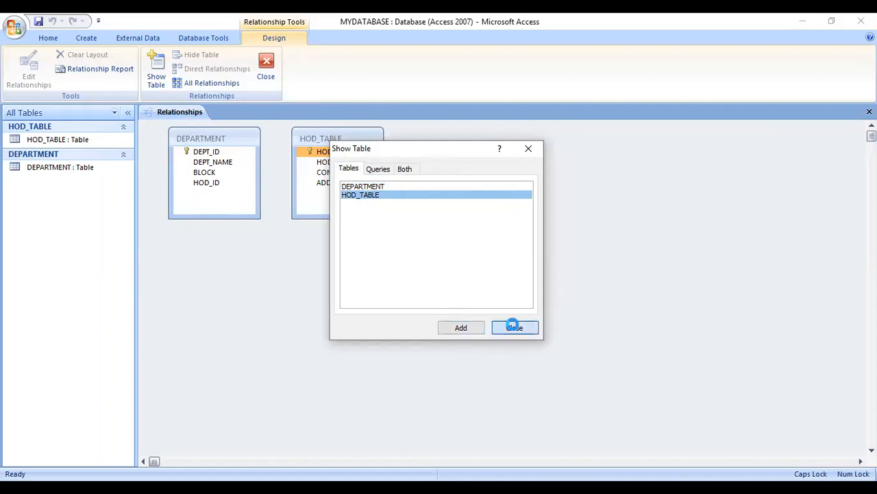
Rearrange the two table boxes so that HOD_TABLE sits to the left of DEPARTMENT with a wide gap between them
{"action": "left_click_drag", "start_coordinate": [336, 138], "coordinate": [439, 214]}
{"action": "left_click", "coordinate": [233, 149]}
{"action": "left_click_drag", "start_coordinate": [234, 141], "coordinate": [253, 196]}
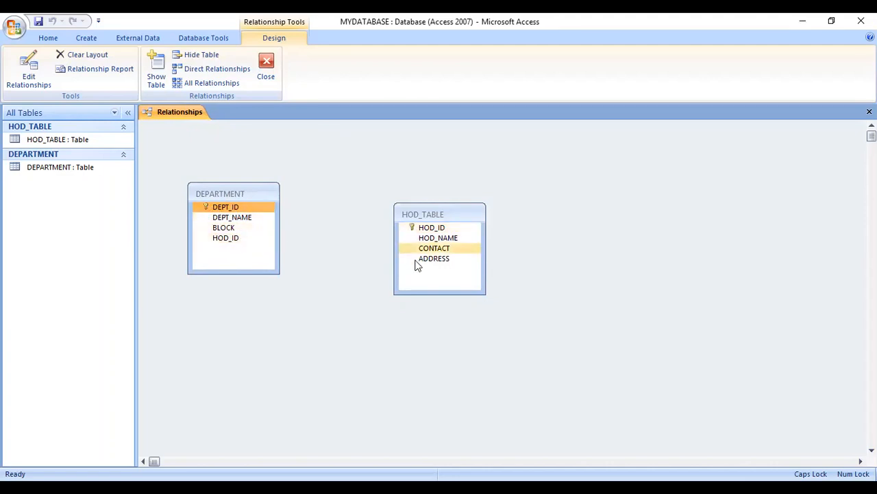
{"action": "left_click_drag", "start_coordinate": [429, 206], "coordinate": [436, 168]}
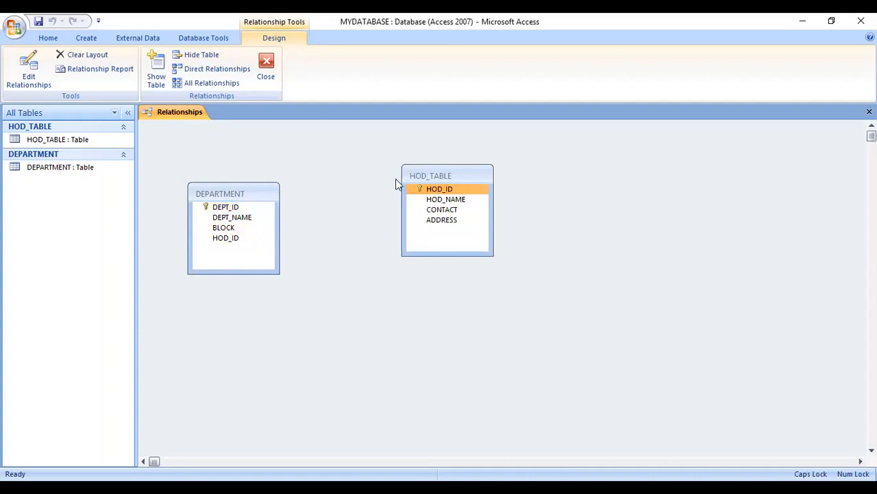
{"action": "left_click", "coordinate": [268, 196]}
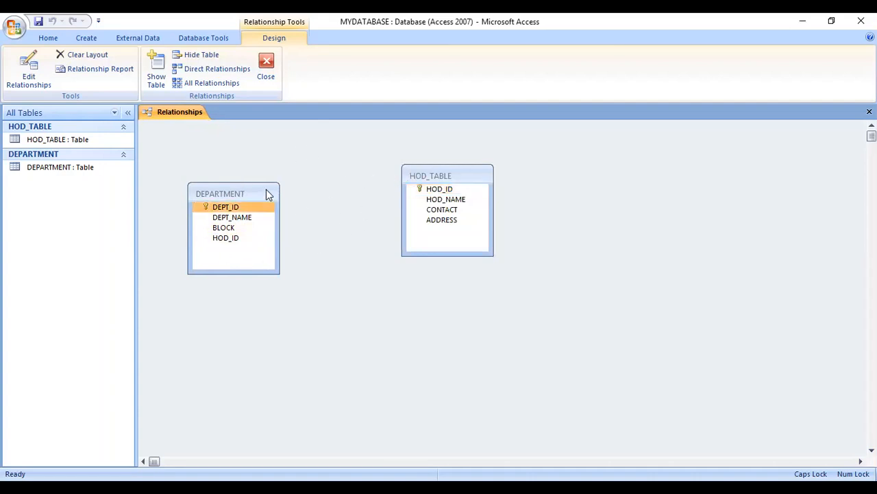
{"action": "left_click_drag", "start_coordinate": [267, 195], "coordinate": [512, 310]}
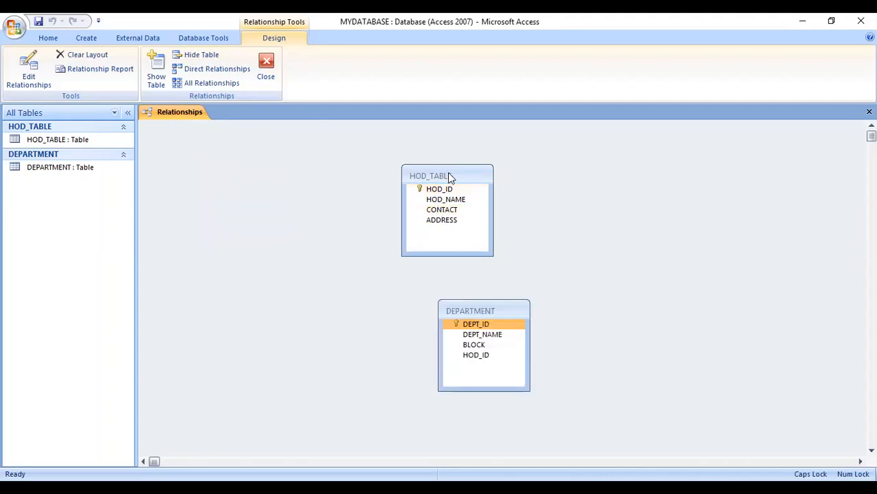
{"action": "left_click", "coordinate": [449, 174]}
{"action": "left_click_drag", "start_coordinate": [449, 173], "coordinate": [338, 178]}
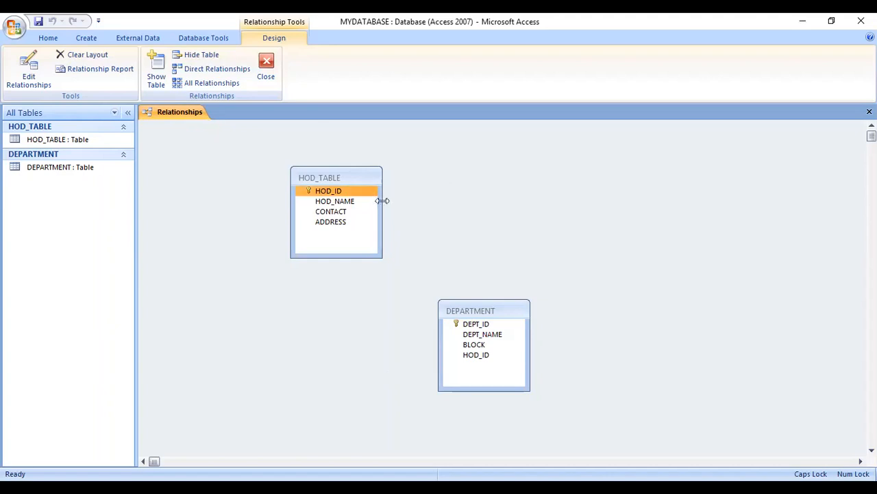
{"action": "left_click_drag", "start_coordinate": [357, 176], "coordinate": [269, 180]}
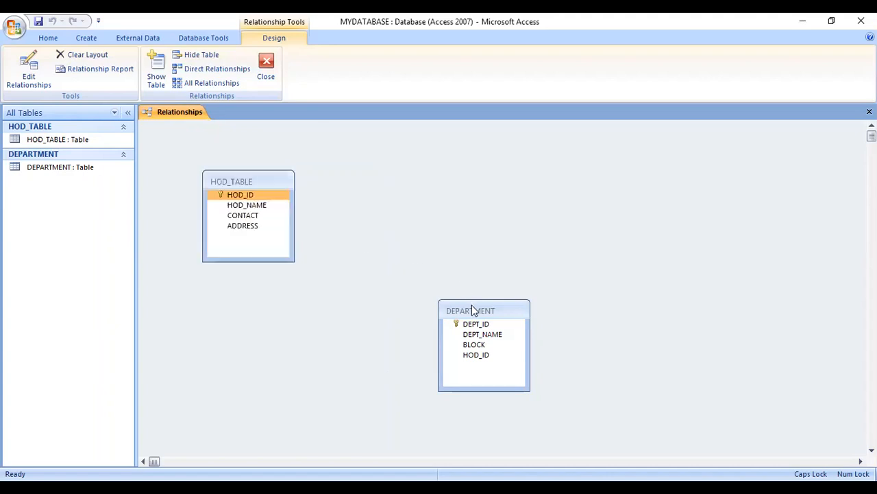
{"action": "left_click_drag", "start_coordinate": [471, 310], "coordinate": [446, 199]}
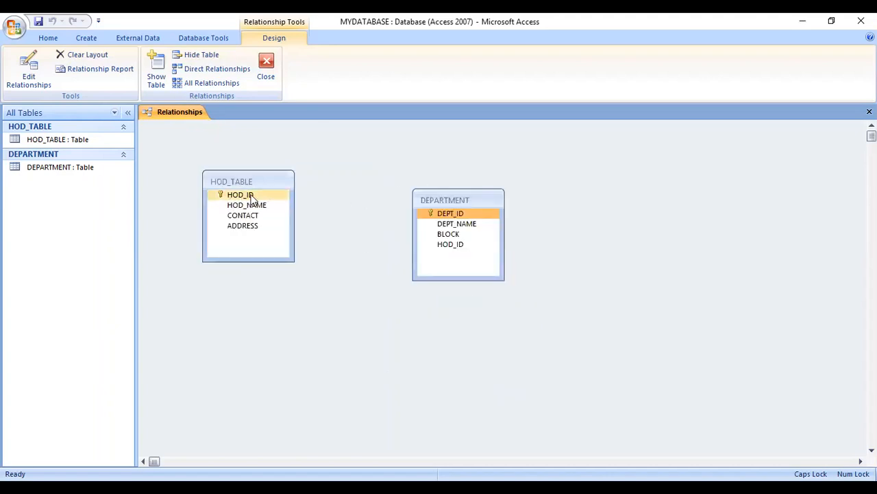
{"action": "left_click_drag", "start_coordinate": [247, 196], "coordinate": [418, 248]}
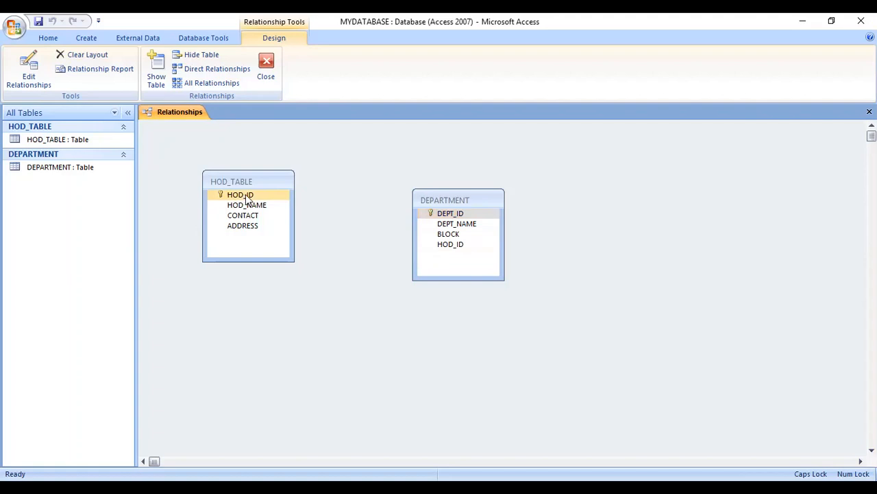
{"action": "left_click_drag", "start_coordinate": [244, 196], "coordinate": [441, 245]}
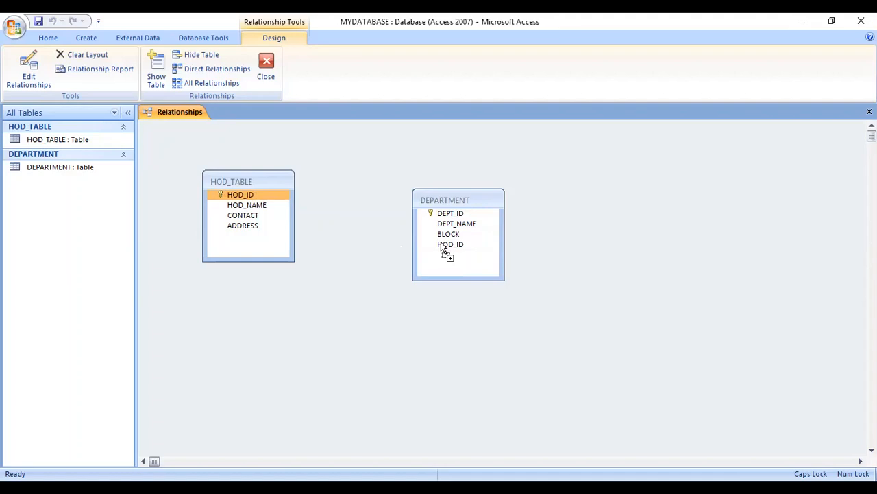
{"action": "left_click_drag", "start_coordinate": [442, 245], "coordinate": [442, 245]}
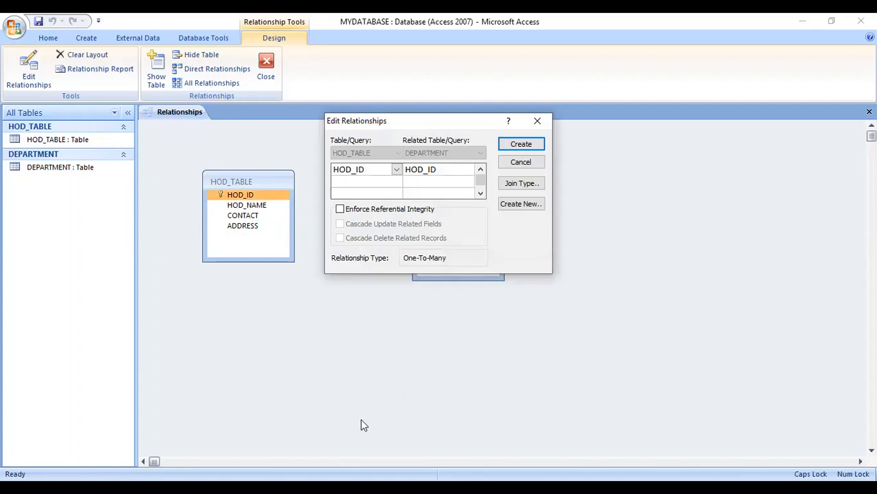
{"action": "left_click", "coordinate": [539, 122]}
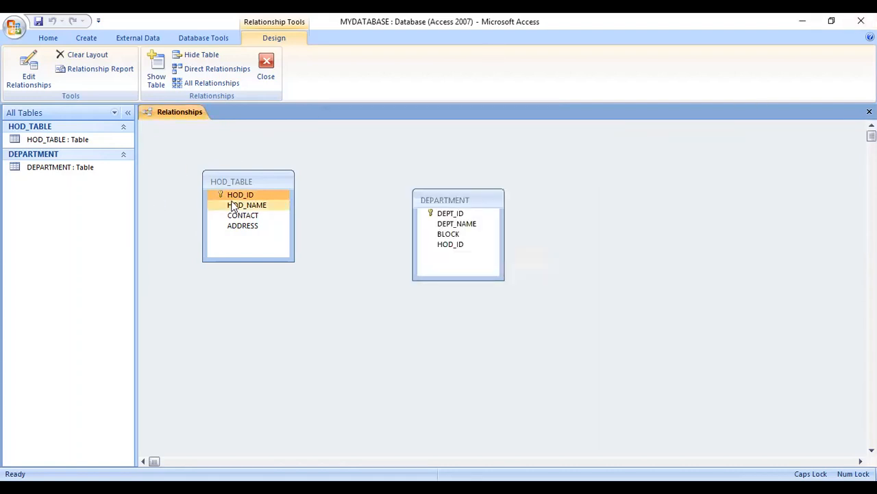
Move HOD_TABLE slightly up and create a relationship from its HOD_ID field to HOD_ID in DEPARTMENT, without enforcing referential integrity
{"action": "left_click_drag", "start_coordinate": [244, 181], "coordinate": [237, 161]}
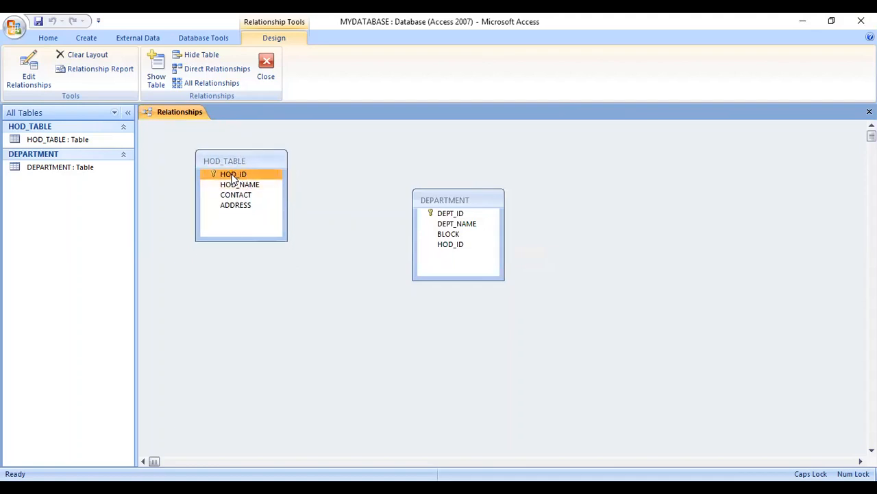
{"action": "left_click_drag", "start_coordinate": [241, 171], "coordinate": [455, 250]}
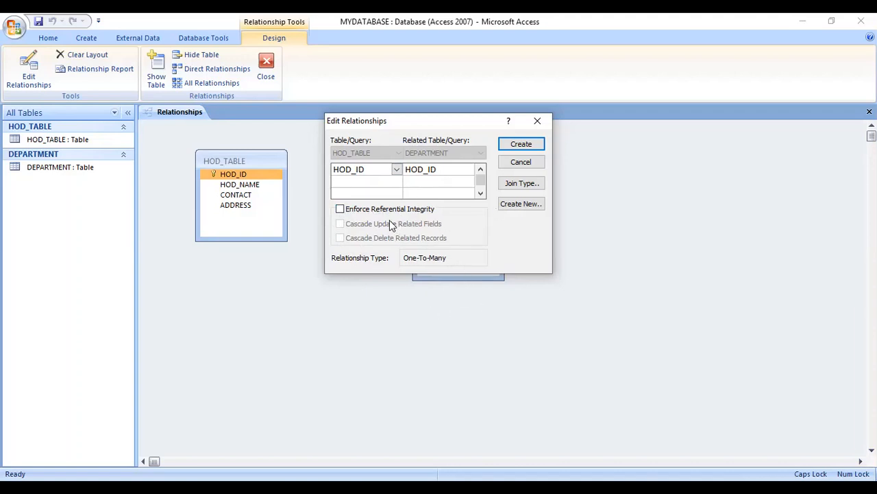
{"action": "left_click", "coordinate": [520, 145]}
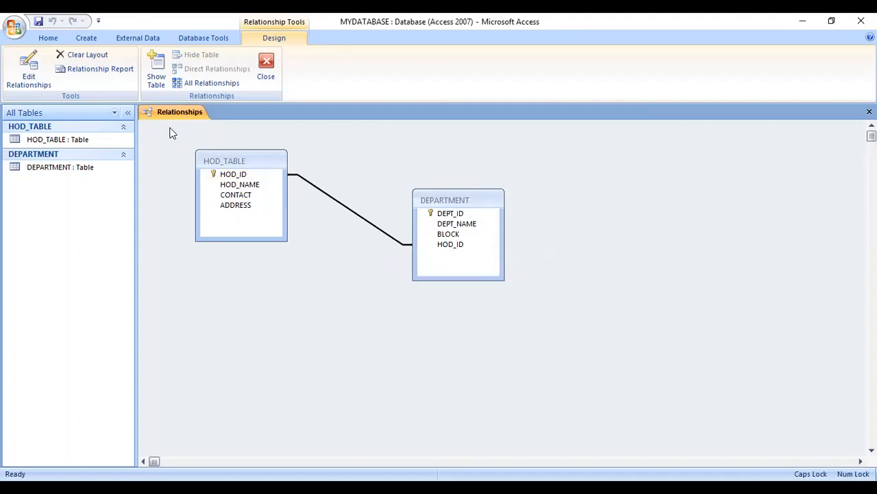
Open the DEPARTMENT table and HOD_TABLE and compare their records by HOD_ID
{"action": "double_click", "coordinate": [64, 167]}
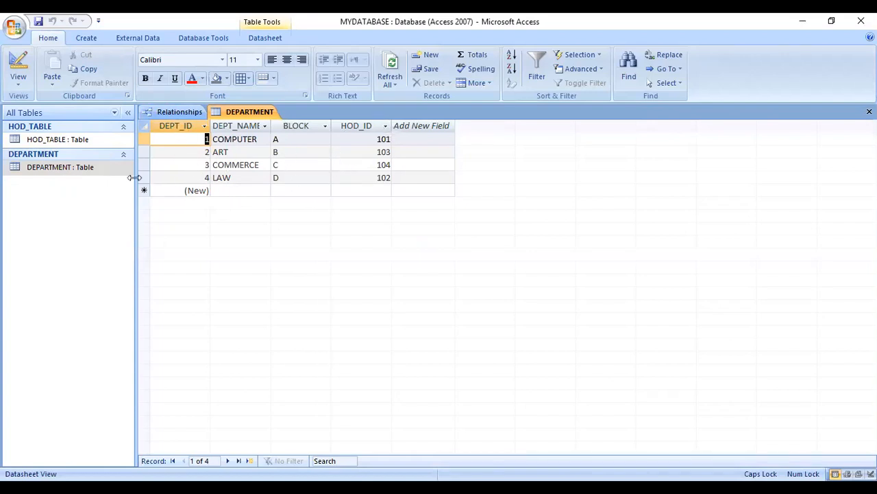
{"action": "double_click", "coordinate": [77, 138]}
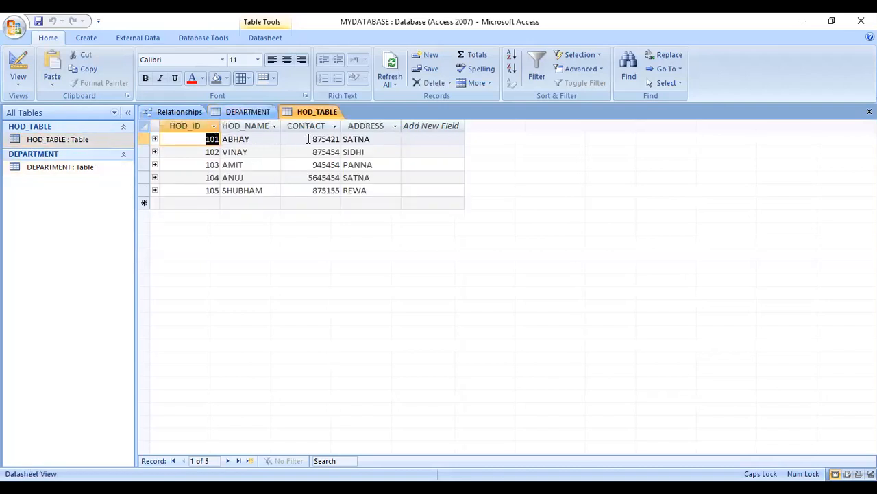
{"action": "left_click", "coordinate": [249, 113]}
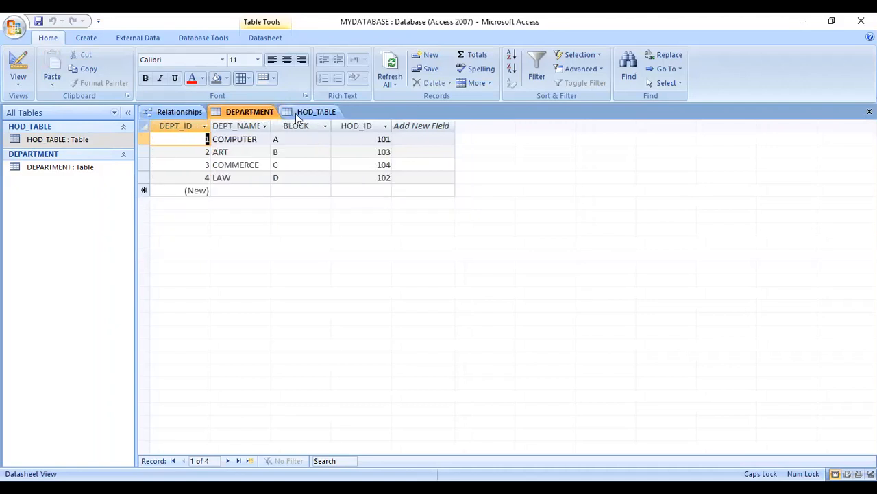
{"action": "left_click", "coordinate": [299, 114]}
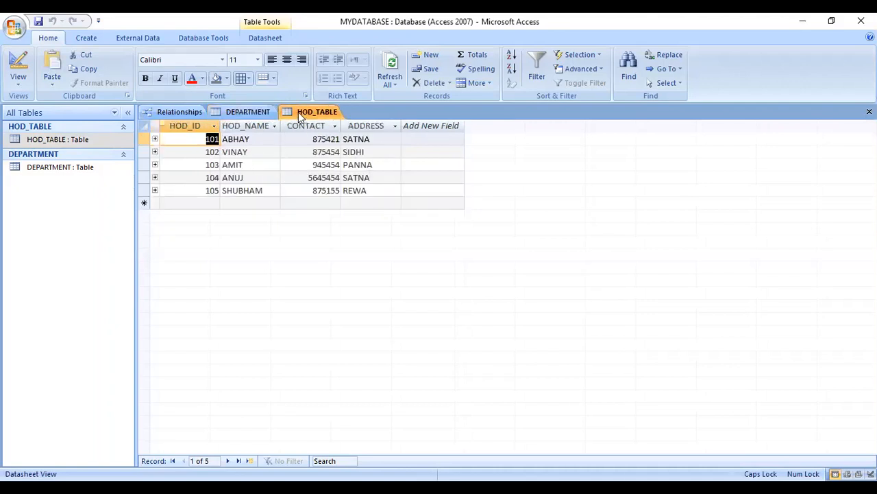
{"action": "left_click", "coordinate": [258, 115]}
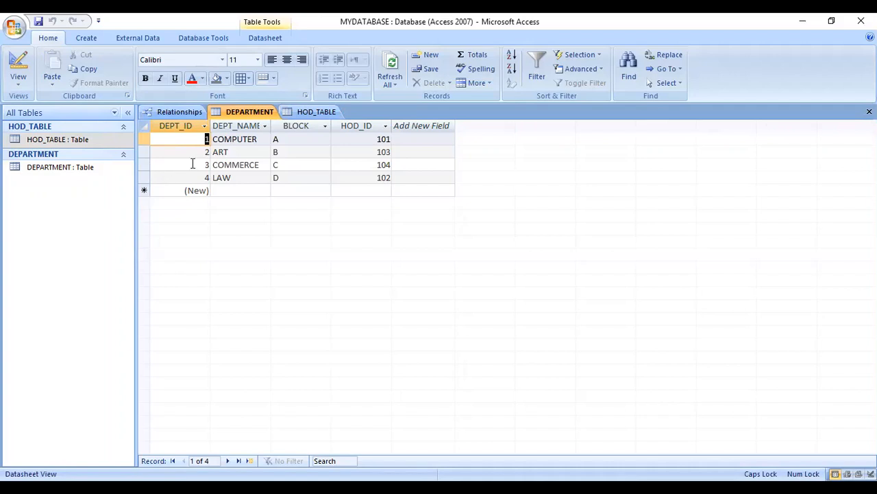
{"action": "left_click", "coordinate": [304, 112]}
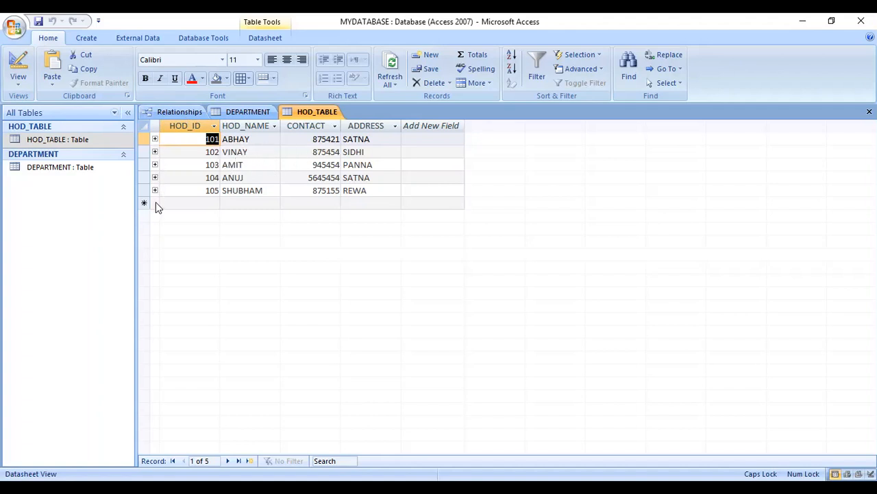
Expand all five HOD_TABLE records, HOD_ID 101 to 105, to examine the department linked to each
{"action": "left_click", "coordinate": [155, 139]}
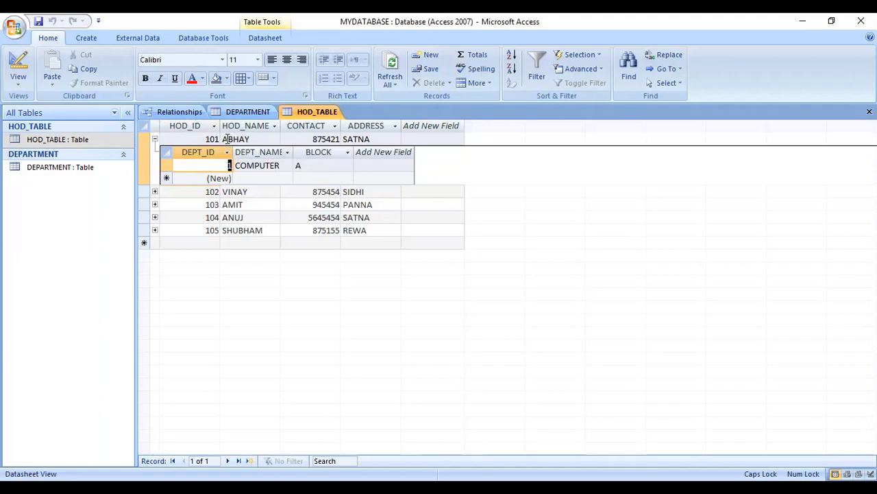
{"action": "left_click", "coordinate": [155, 192]}
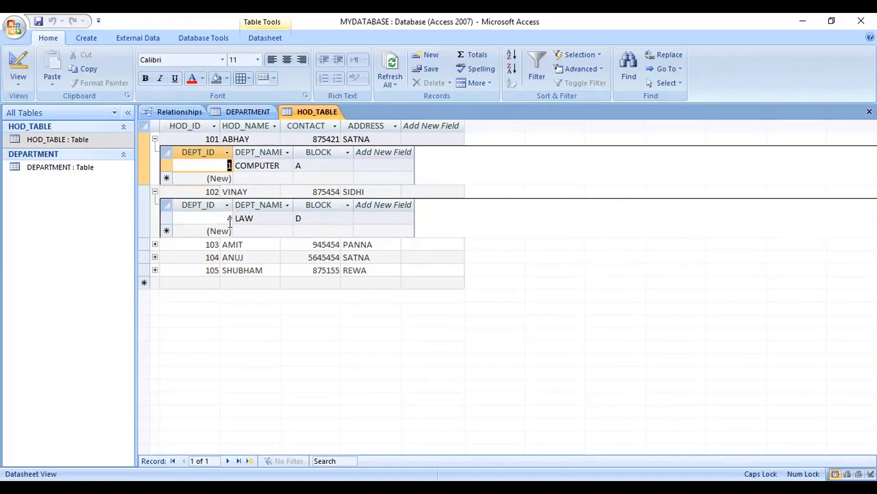
{"action": "left_click", "coordinate": [155, 245]}
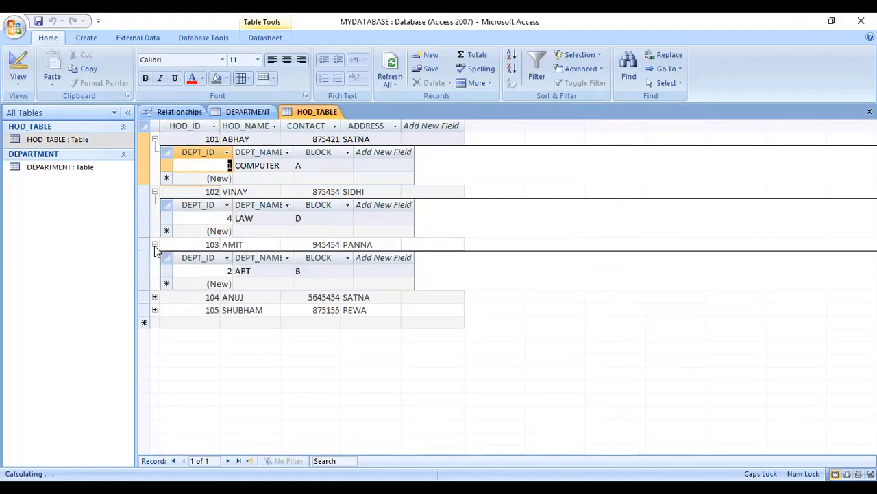
{"action": "left_click", "coordinate": [154, 297]}
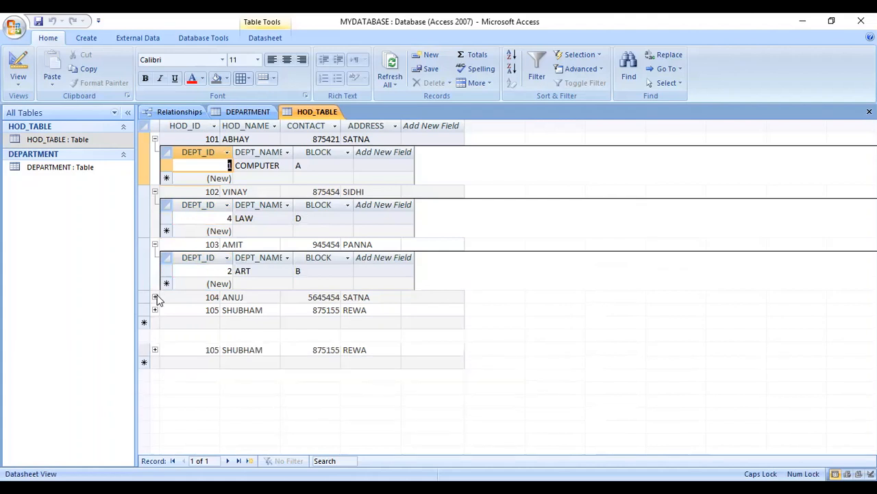
{"action": "left_click", "coordinate": [155, 350]}
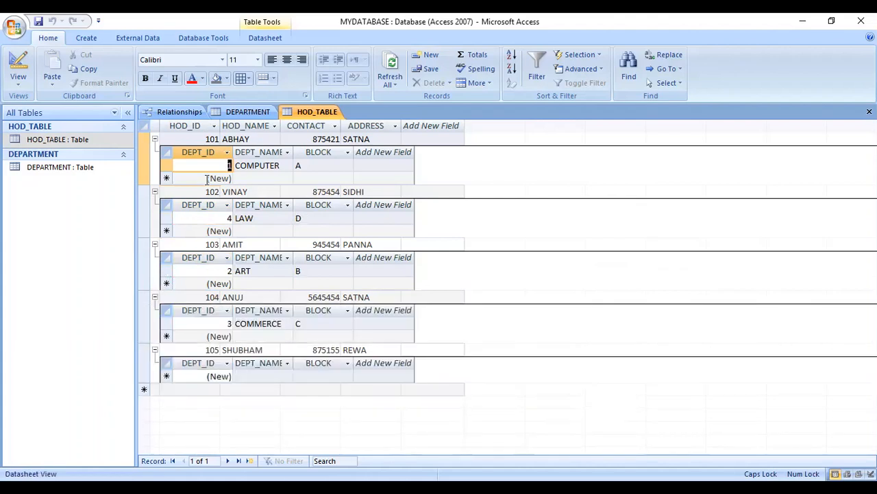
Close the DEPARTMENT table, leaving HOD_TABLE open
{"action": "left_click", "coordinate": [242, 114]}
{"action": "right_click", "coordinate": [241, 114]}
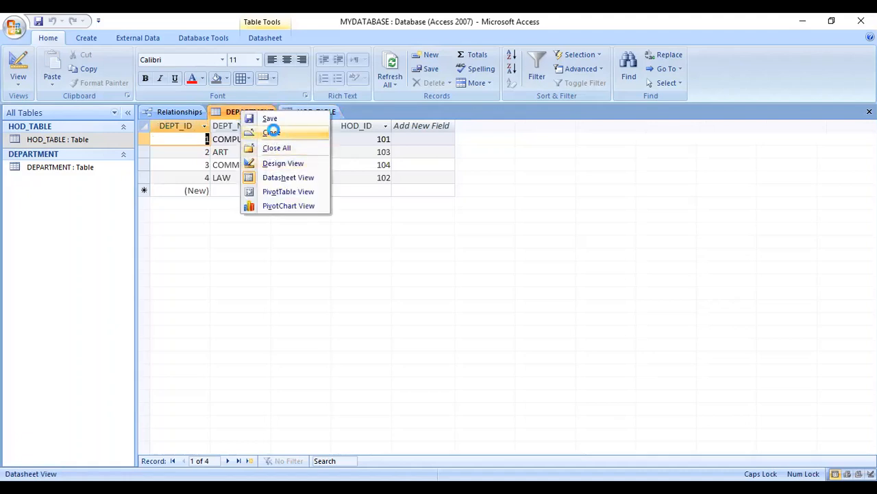
{"action": "key", "text": "Return"}
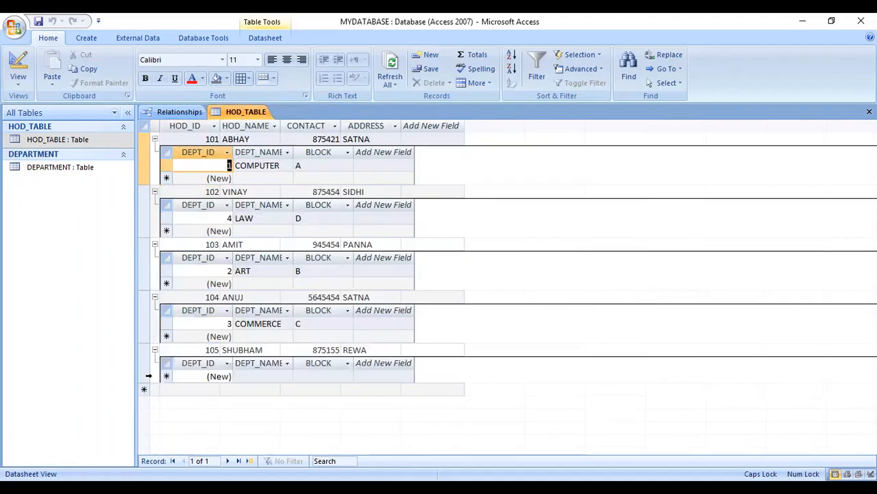
Collapse the linked departments under the HOD_TABLE records and expand only those of HOD_ID 105
{"action": "left_click", "coordinate": [155, 297]}
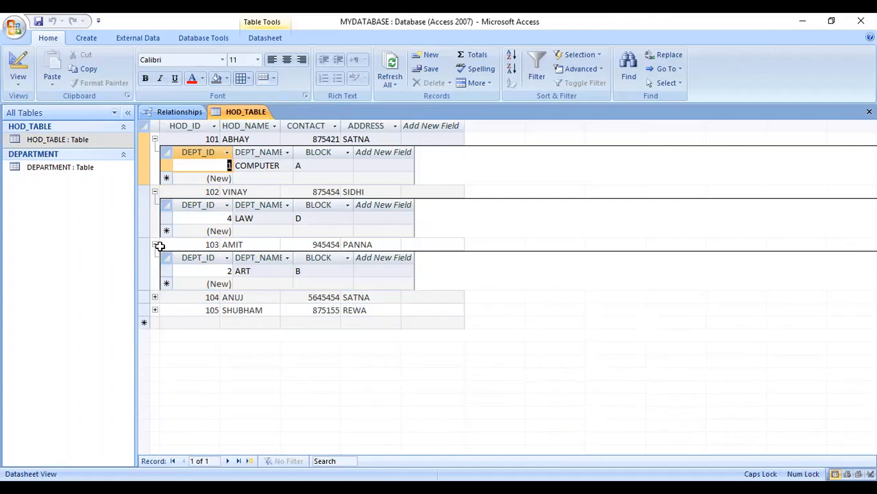
{"action": "left_click", "coordinate": [155, 244]}
{"action": "left_click", "coordinate": [155, 192]}
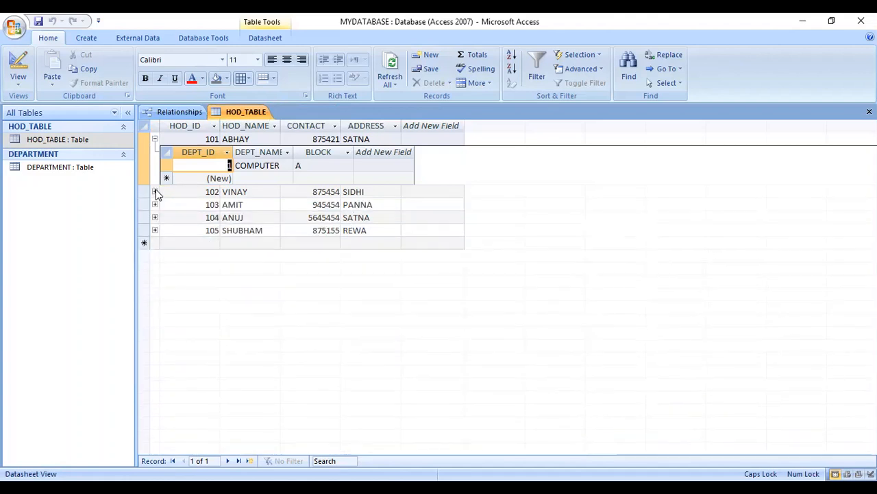
{"action": "left_click", "coordinate": [155, 139]}
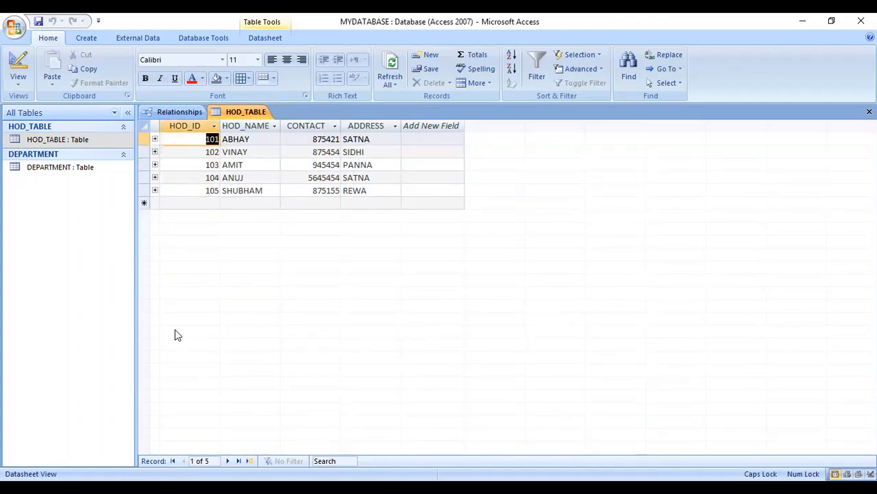
{"action": "left_click", "coordinate": [155, 190]}
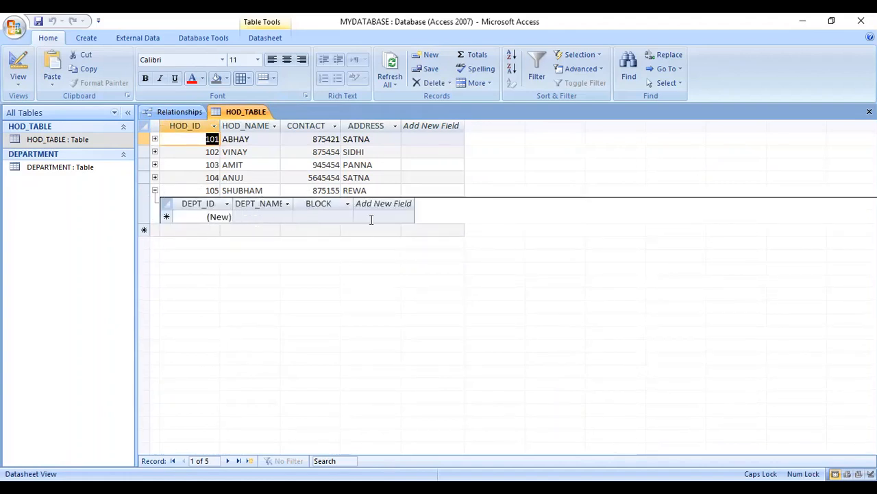
Collapse the linked departments of HOD_ID 105 and briefly expand HOD_ID 104 to examine its department, leaving all records collapsed
{"action": "left_click", "coordinate": [156, 190]}
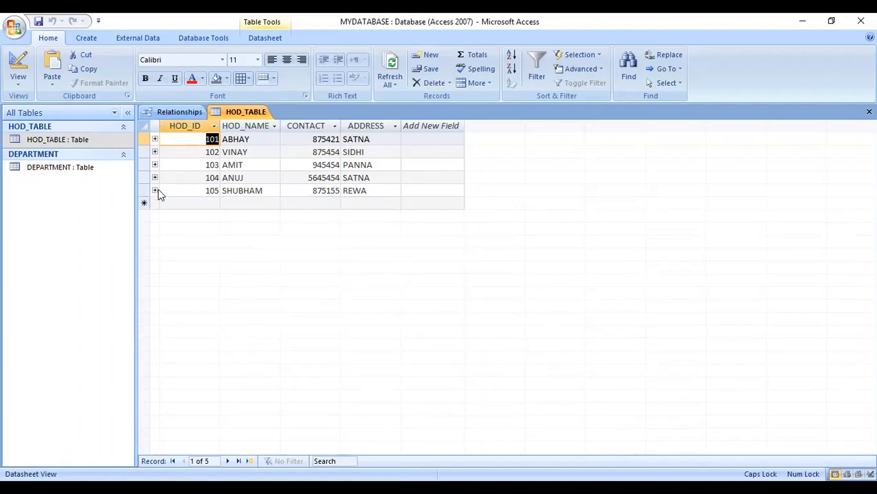
{"action": "left_click", "coordinate": [155, 177]}
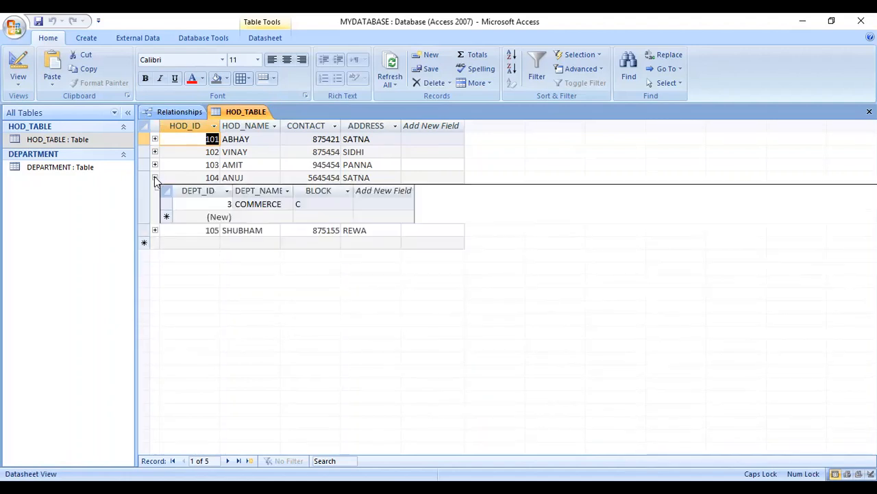
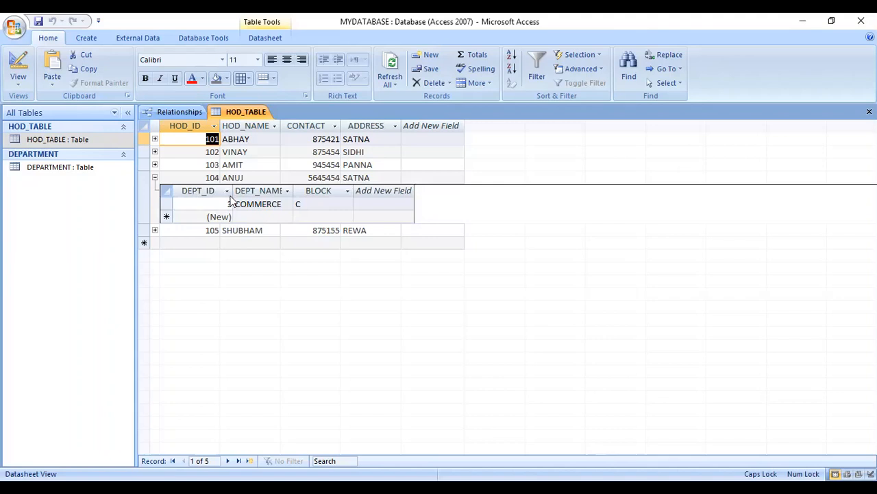
{"action": "right_click", "coordinate": [241, 116]}
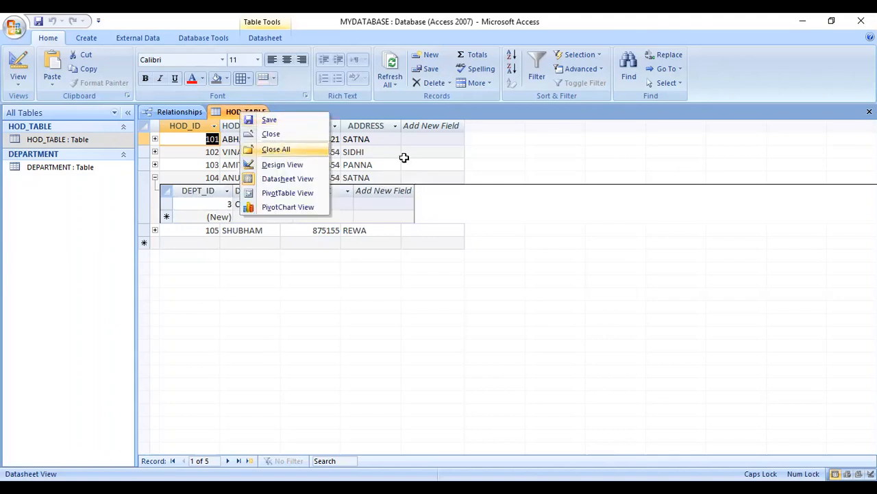
{"action": "left_click", "coordinate": [236, 110]}
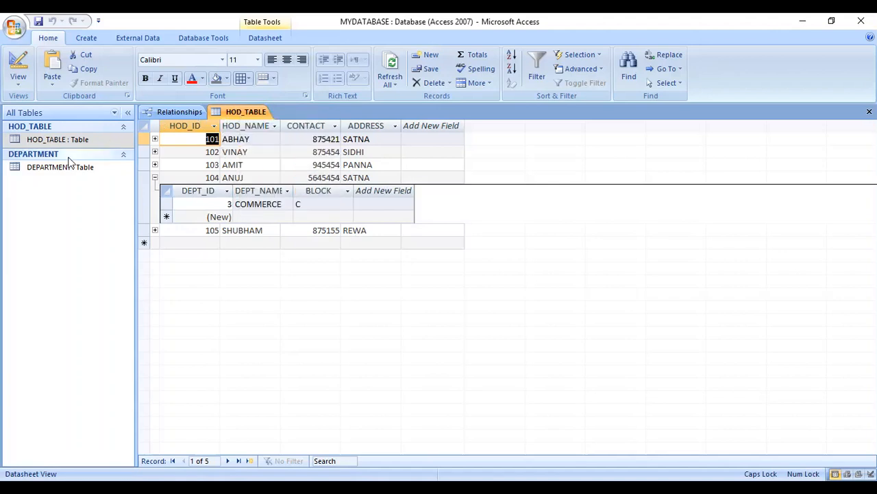
{"action": "left_click", "coordinate": [154, 178]}
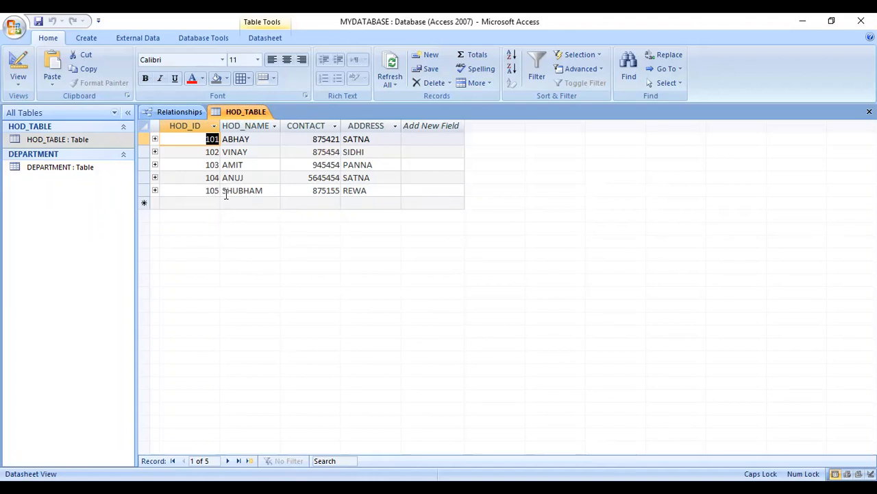
Open the DEPARTMENT table and compare its HOD_ID values with the records in HOD_TABLE
{"action": "double_click", "coordinate": [85, 167]}
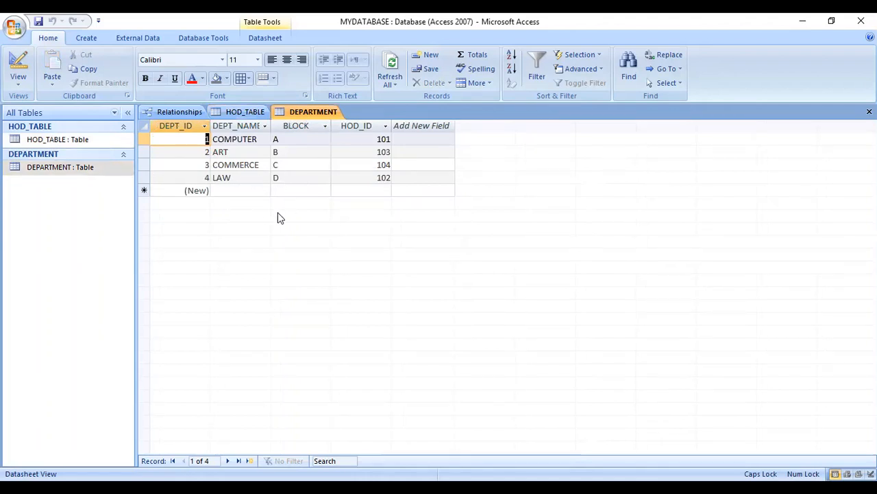
{"action": "left_click", "coordinate": [244, 112]}
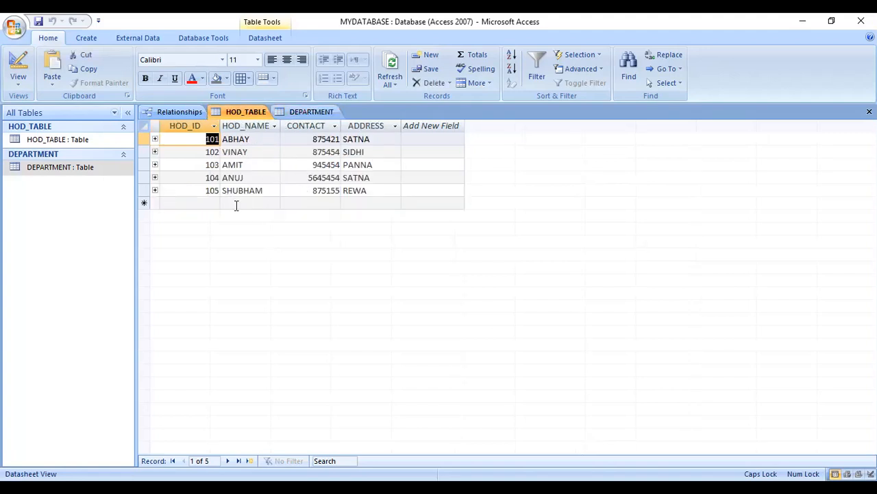
{"action": "left_click", "coordinate": [301, 114]}
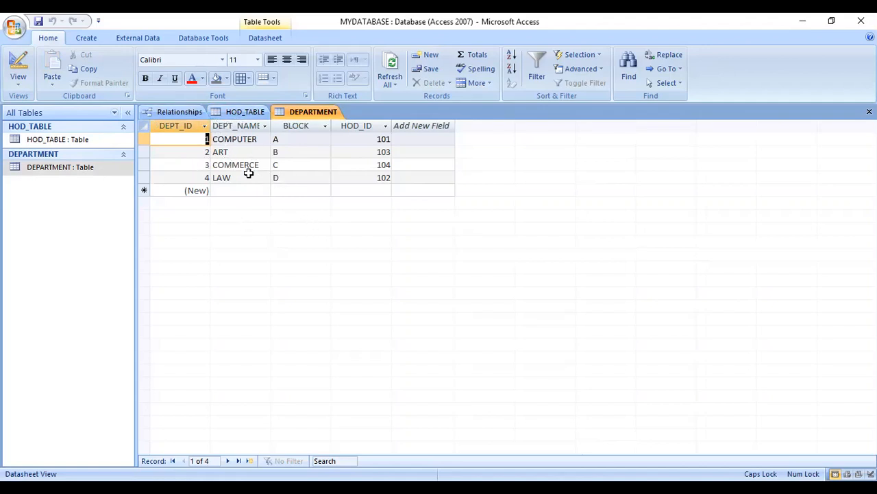
Close the DEPARTMENT table and HOD_TABLE, keeping only the Relationships window open
{"action": "right_click", "coordinate": [294, 116]}
{"action": "right_click", "coordinate": [248, 114]}
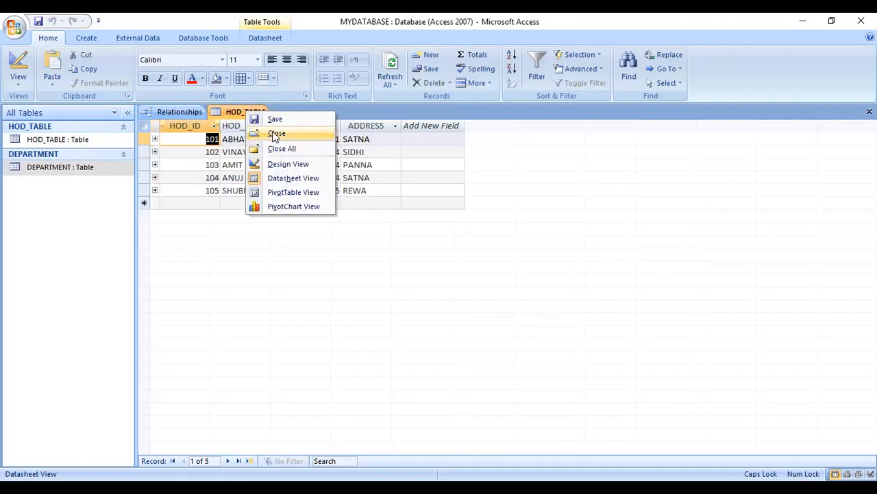
{"action": "left_click", "coordinate": [275, 134]}
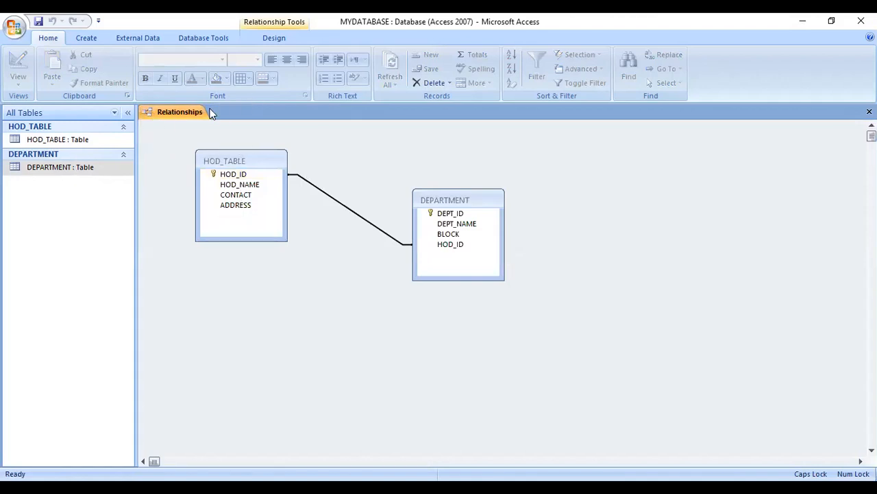
Edit the HOD_TABLE–DEPARTMENT relationship to enforce referential integrity with Cascade Update Related Fields and Cascade Delete Related Records, and save the relationships
{"action": "right_click", "coordinate": [345, 210]}
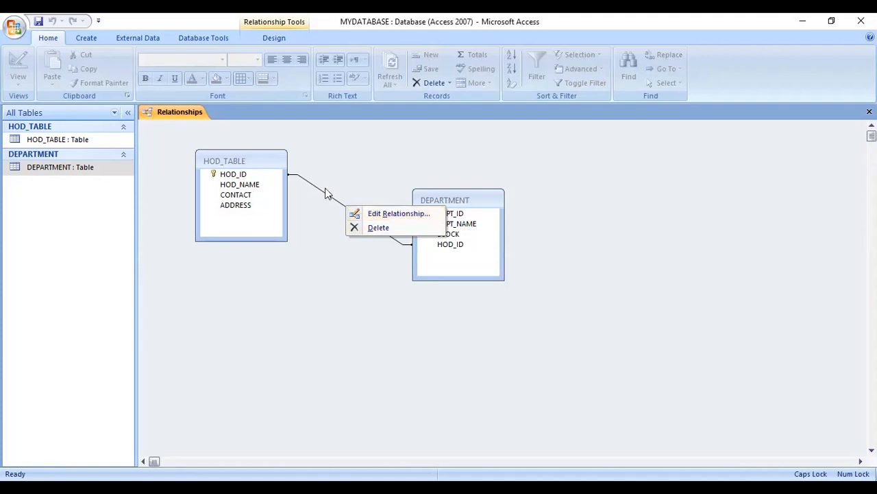
{"action": "left_click", "coordinate": [337, 268]}
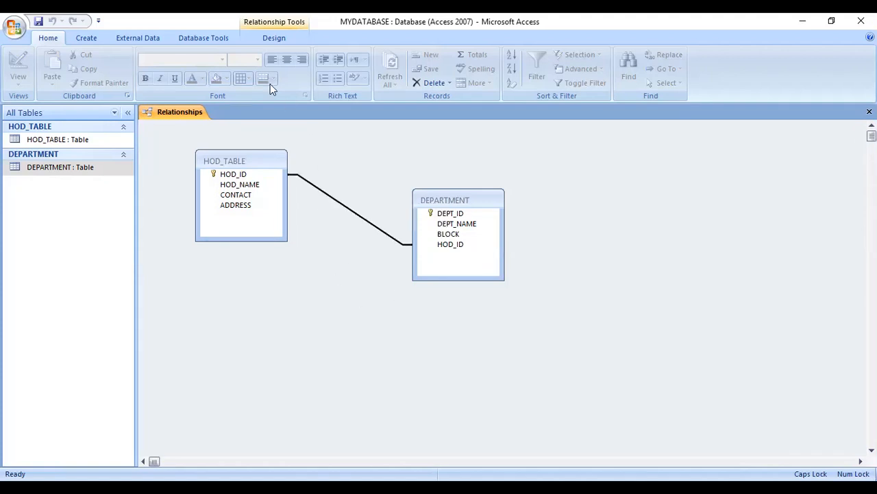
{"action": "left_click", "coordinate": [278, 38]}
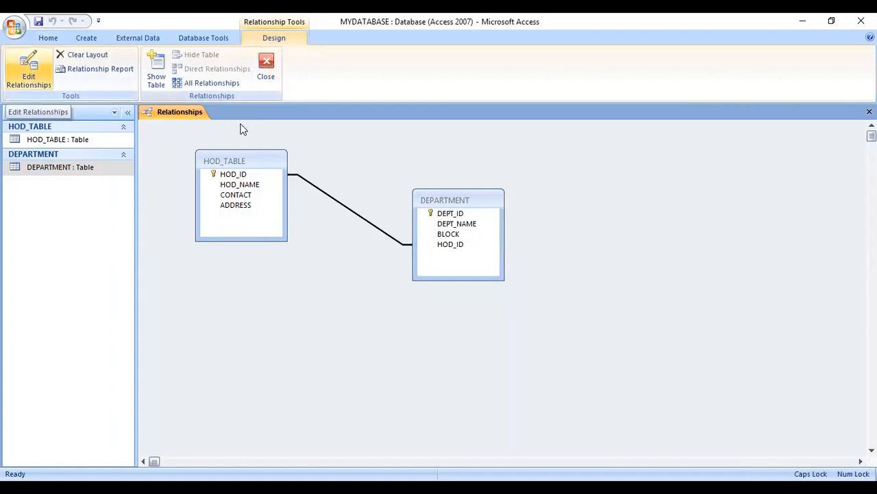
{"action": "right_click", "coordinate": [335, 202]}
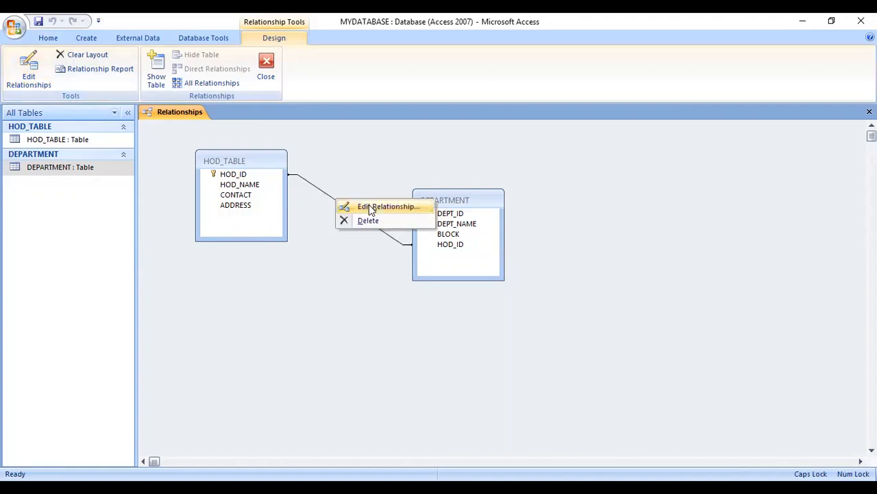
{"action": "left_click", "coordinate": [375, 208]}
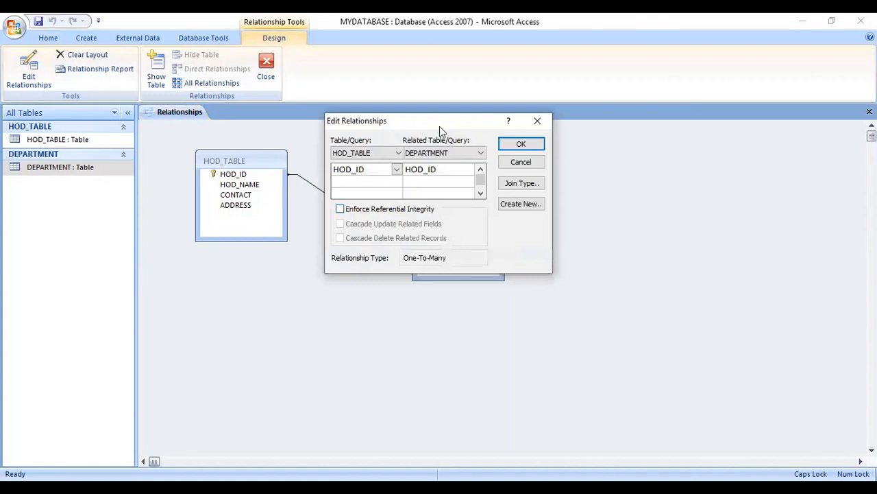
{"action": "left_click", "coordinate": [341, 209]}
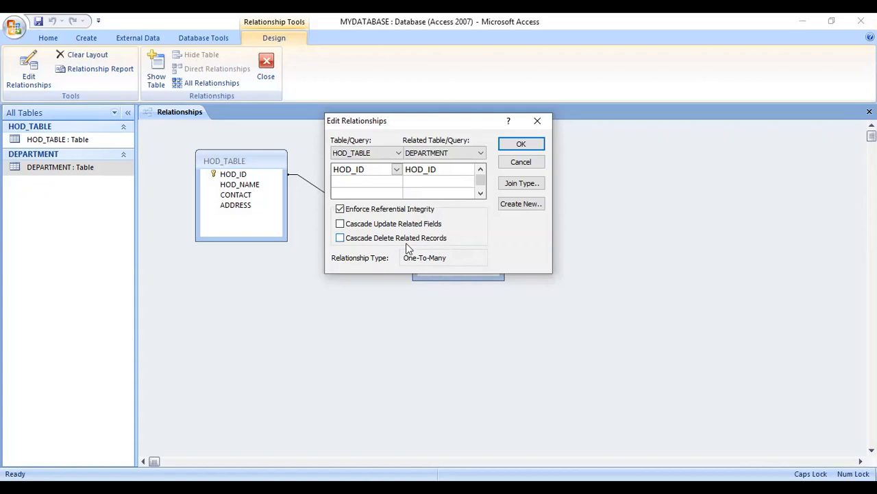
{"action": "left_click", "coordinate": [340, 224]}
{"action": "left_click", "coordinate": [341, 237]}
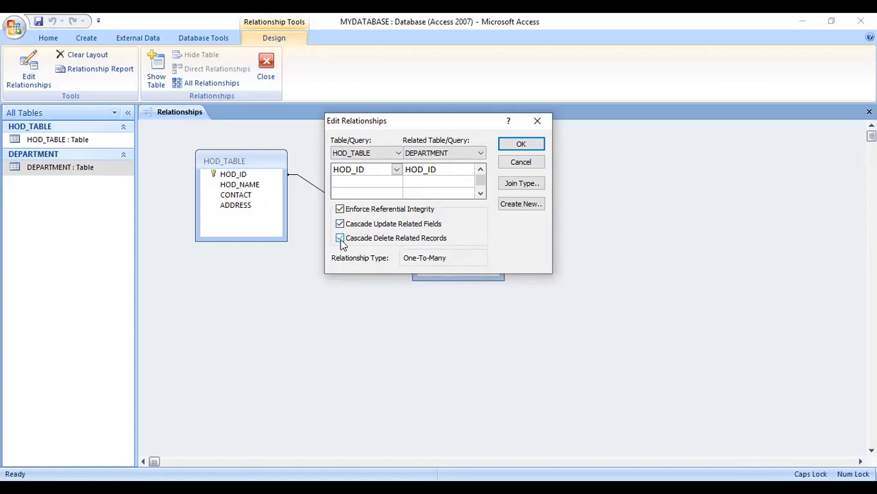
{"action": "left_click", "coordinate": [518, 146]}
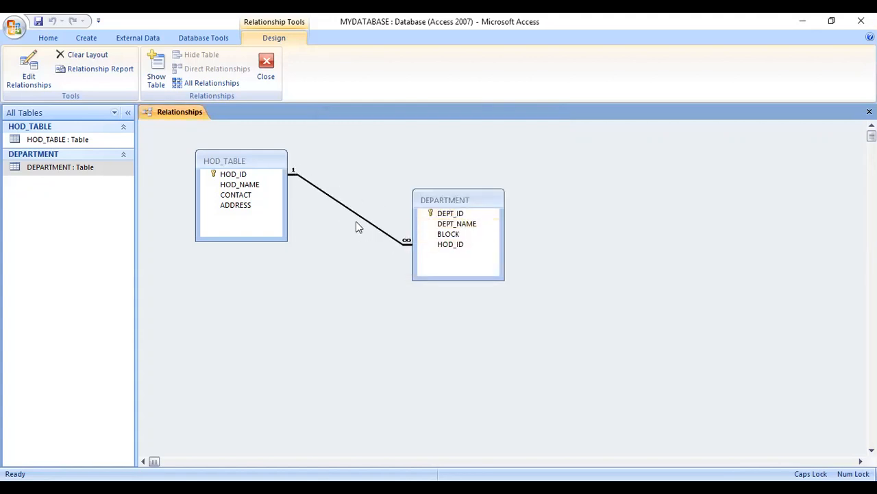
{"action": "right_click", "coordinate": [165, 109]}
{"action": "left_click", "coordinate": [193, 117]}
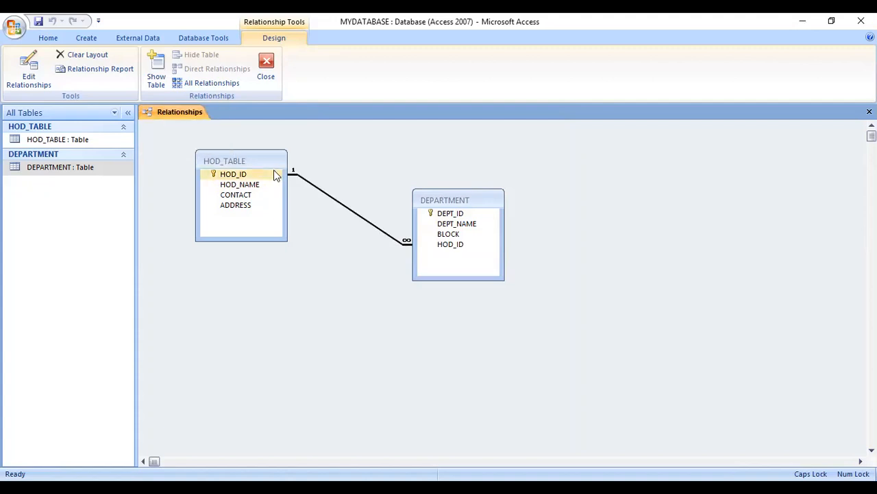
Open the DEPARTMENT table and enter a new record with DEPT_NAME MBA, BLOCK E and HOD_ID 105
{"action": "double_click", "coordinate": [61, 167]}
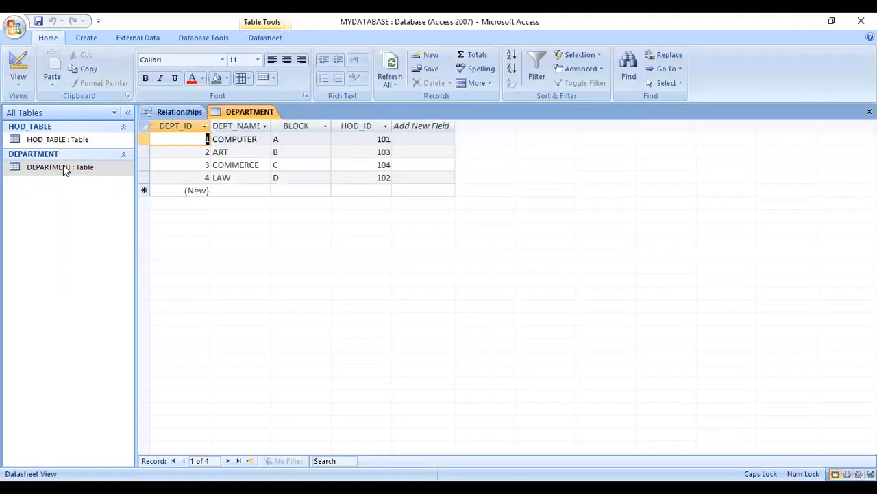
{"action": "left_click", "coordinate": [233, 191]}
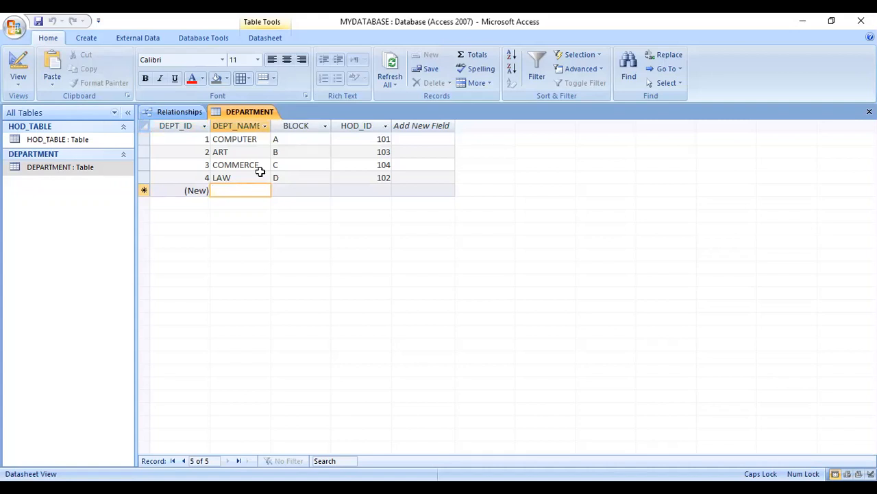
{"action": "type", "text": "MBA"}
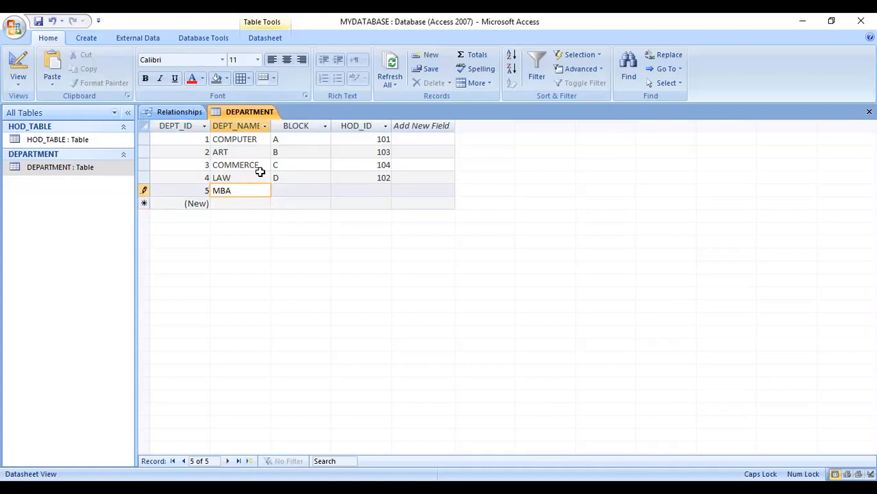
{"action": "key", "text": "Tab"}
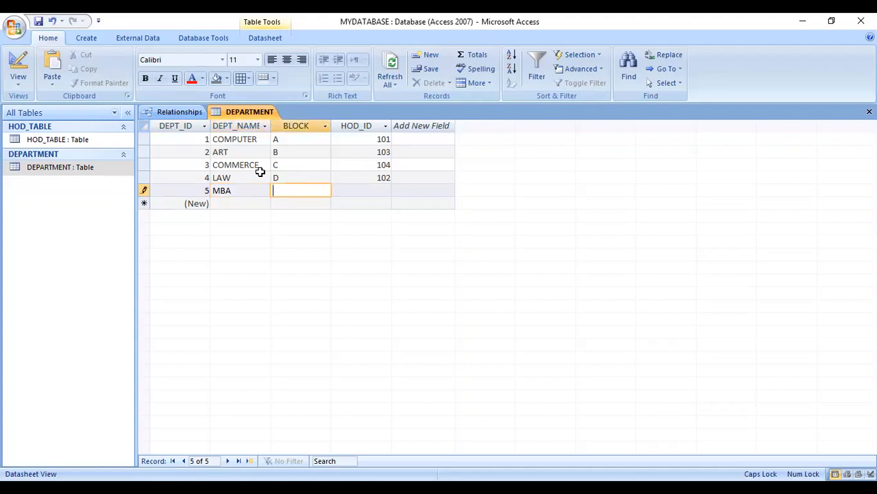
{"action": "key", "text": "Tab"}
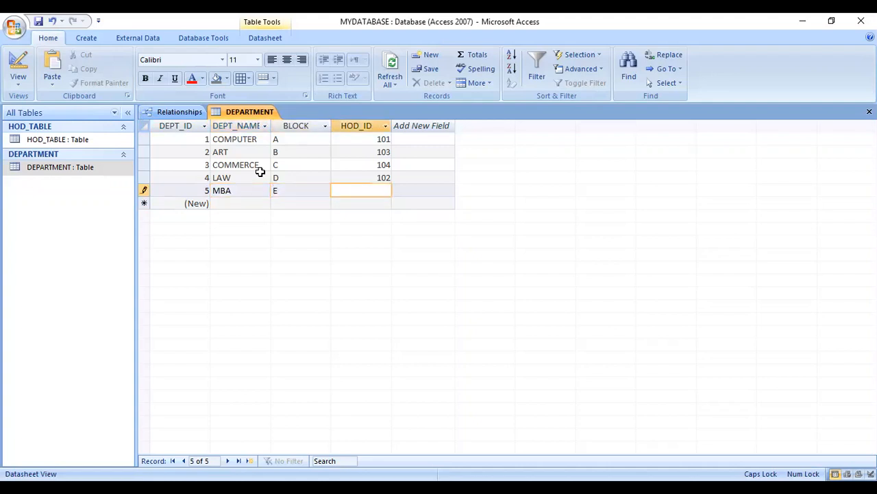
{"action": "type", "text": "05"}
Check the existing IDs in HOD_TABLE and try to save the MBA department record with HOD_ID 106
{"action": "double_click", "coordinate": [73, 144]}
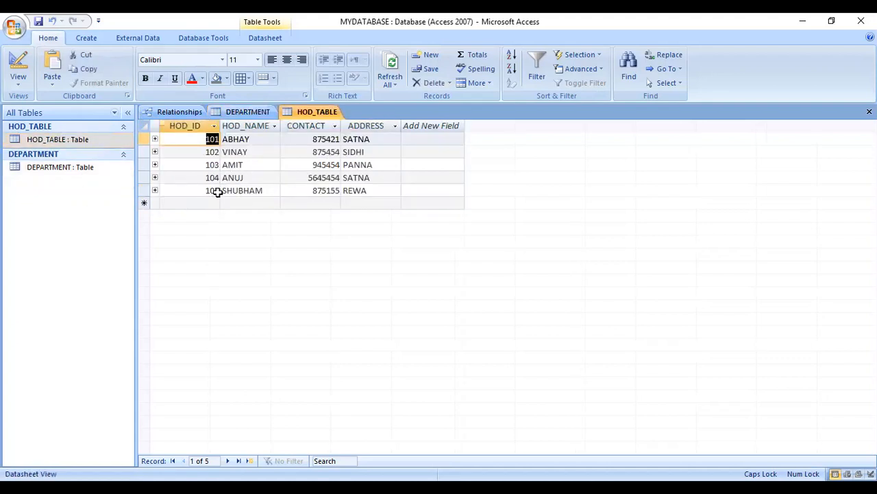
{"action": "left_click", "coordinate": [247, 111]}
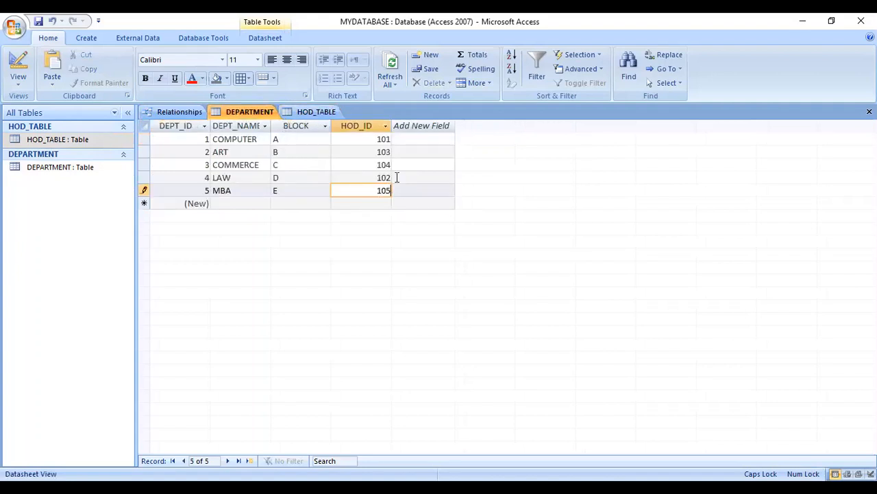
{"action": "key", "text": "BackSpace"}
{"action": "type", "text": "6"}
{"action": "left_click", "coordinate": [396, 180]}
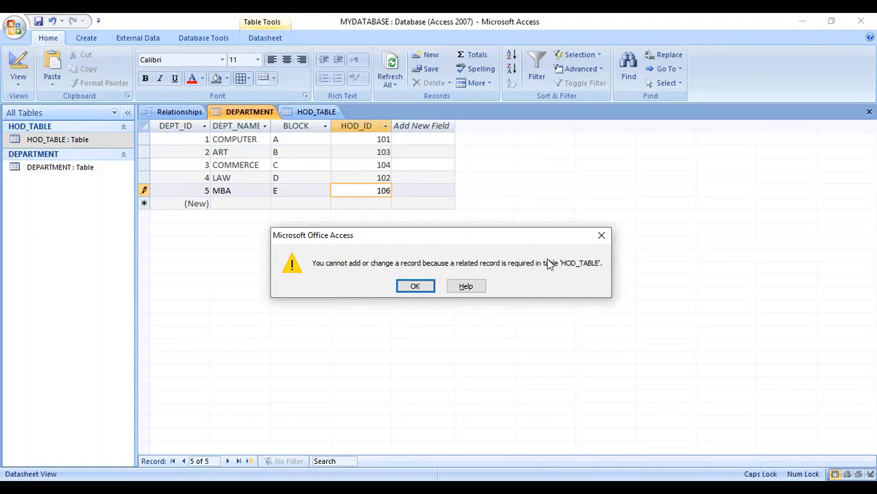
{"action": "left_click", "coordinate": [429, 286]}
Add a new record to HOD_TABLE with HOD_ID 106, filling in the head's name, contact number and address
{"action": "left_click", "coordinate": [292, 111]}
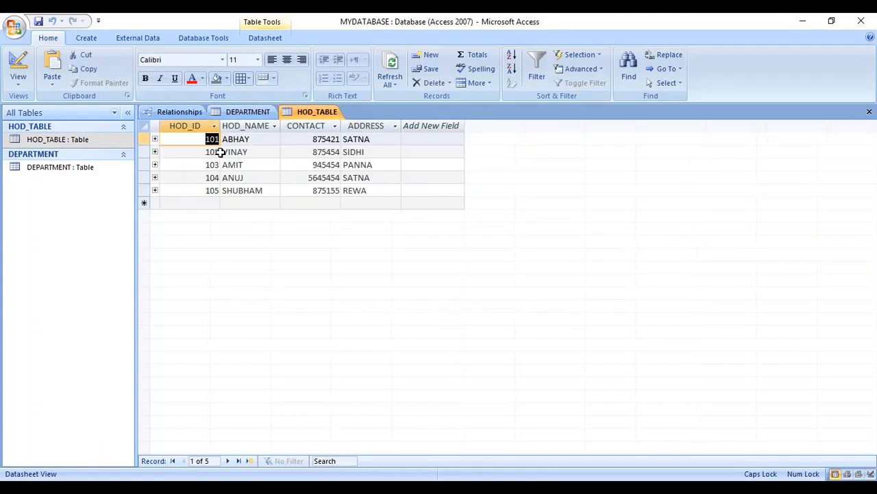
{"action": "left_click", "coordinate": [251, 112]}
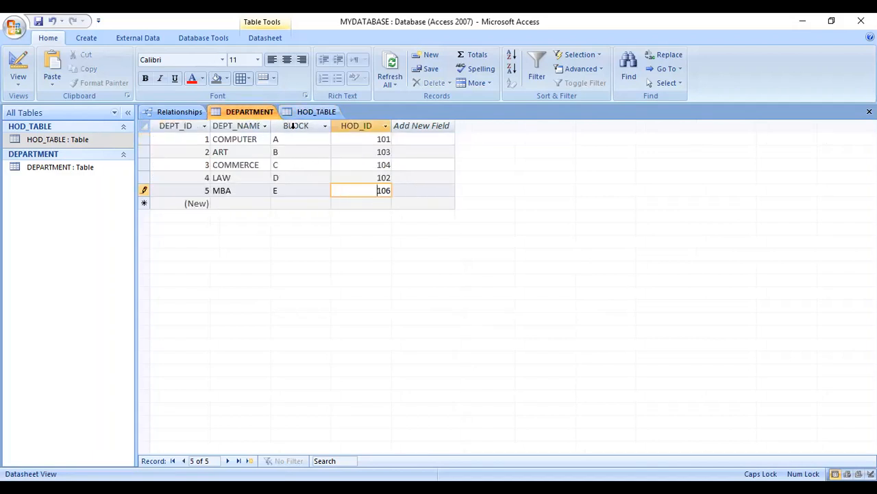
{"action": "left_click", "coordinate": [302, 116]}
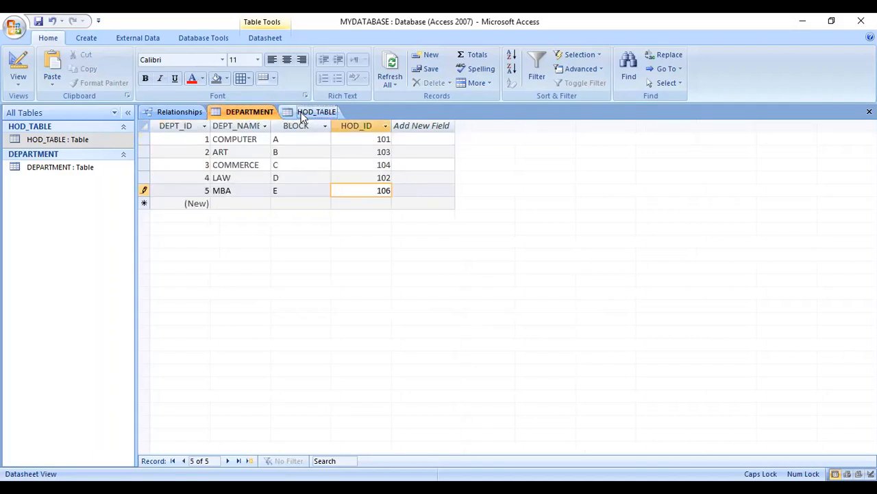
{"action": "left_click", "coordinate": [237, 203]}
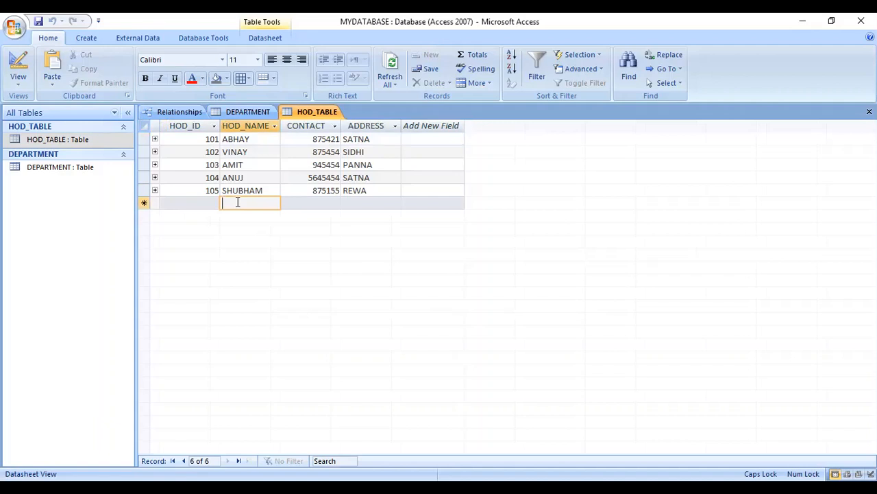
{"action": "key", "text": "shift+Tab"}
{"action": "type", "text": "106"}
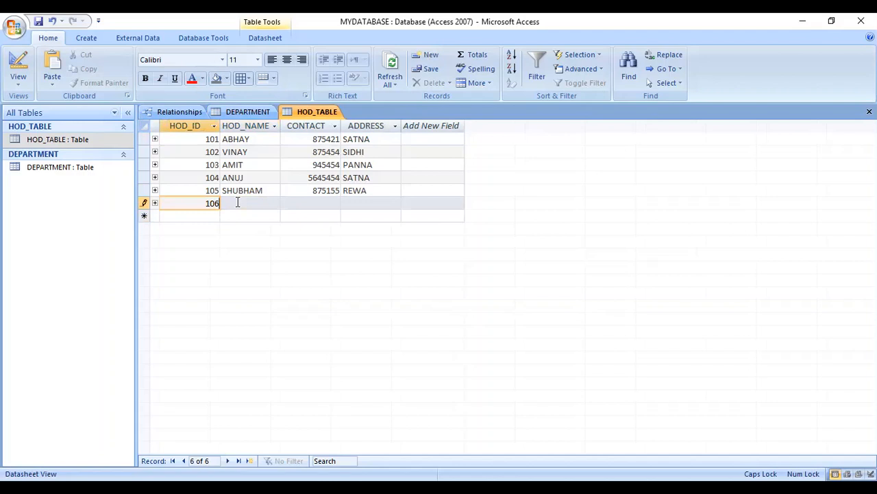
{"action": "key", "text": "Tab"}
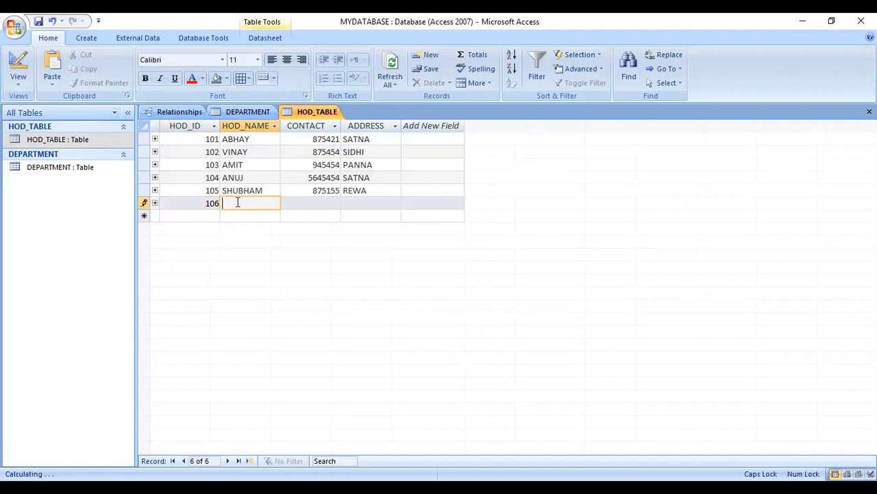
{"action": "type", "text": "DEEPAK"}
{"action": "key", "text": "Tab"}
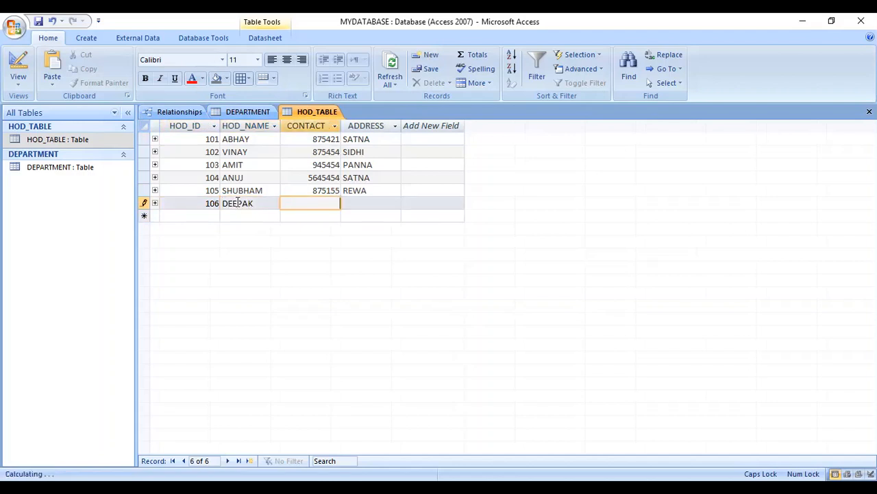
{"action": "type", "text": "87545421"}
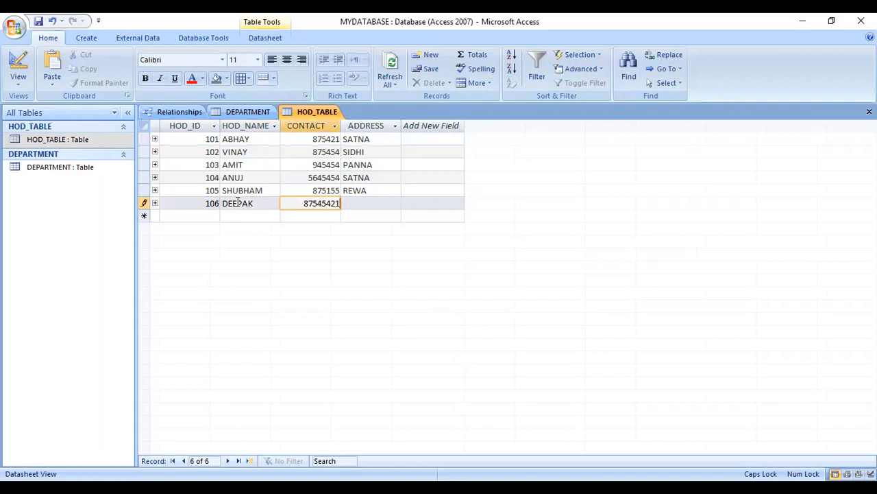
{"action": "key", "text": "Tab"}
{"action": "type", "text": "SAT"}
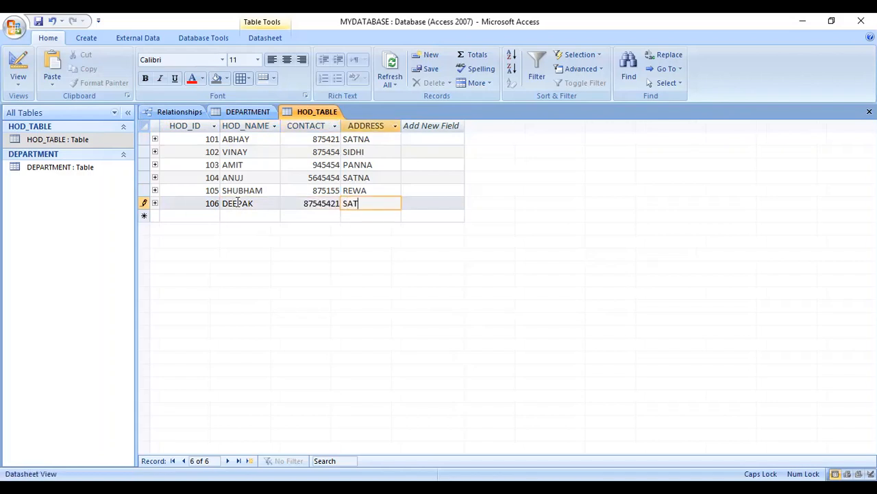
{"action": "type", "text": "NA"}
Save the new HOD_TABLE record, and commit the MBA record in DEPARTMENT with HOD_ID 106
{"action": "left_click", "coordinate": [248, 111]}
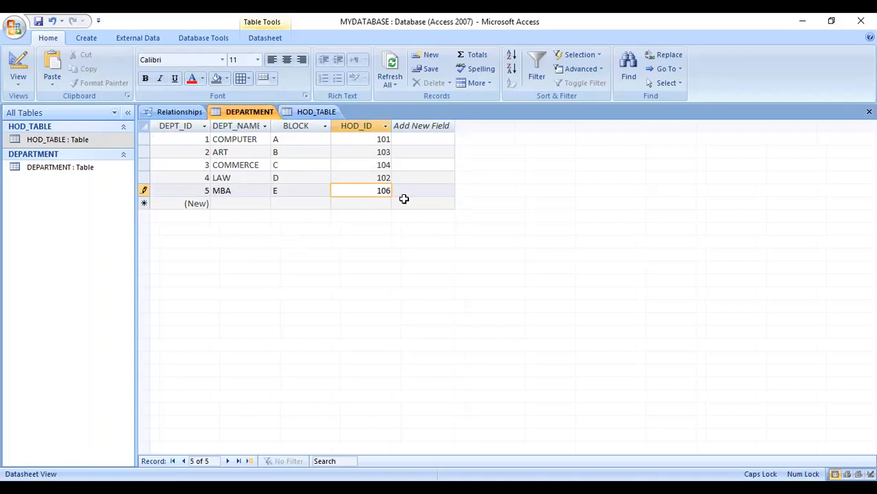
{"action": "left_click", "coordinate": [312, 112]}
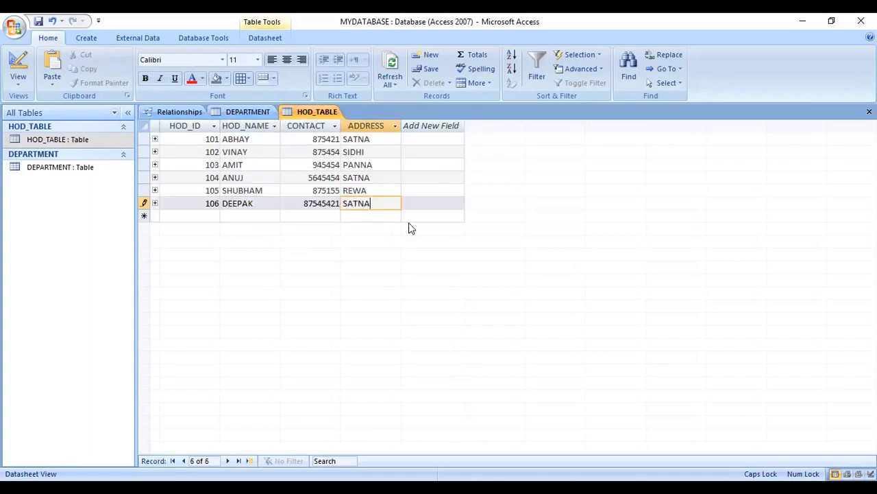
{"action": "right_click", "coordinate": [319, 116]}
{"action": "left_click", "coordinate": [333, 121]}
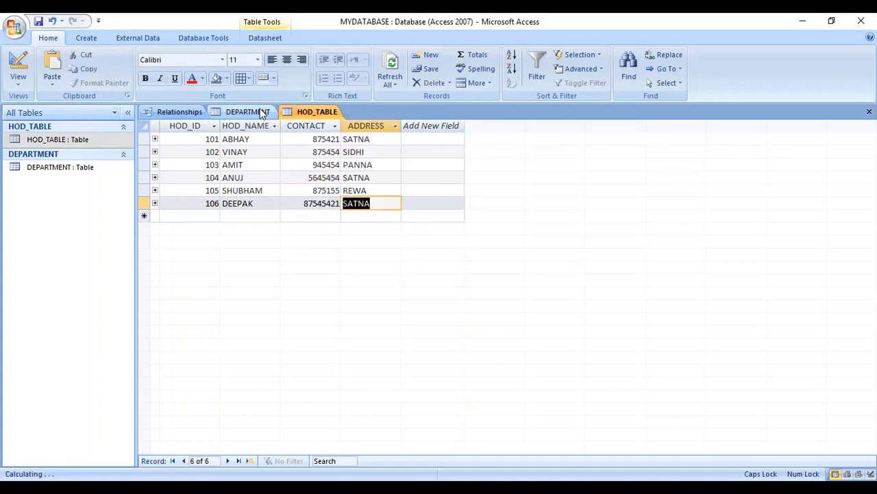
{"action": "left_click", "coordinate": [260, 114]}
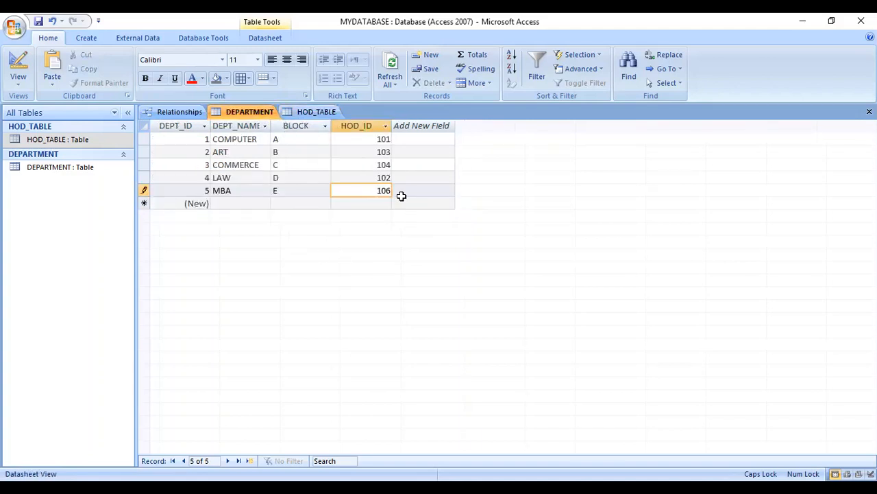
{"action": "left_click", "coordinate": [373, 192]}
{"action": "key", "text": "Return"}
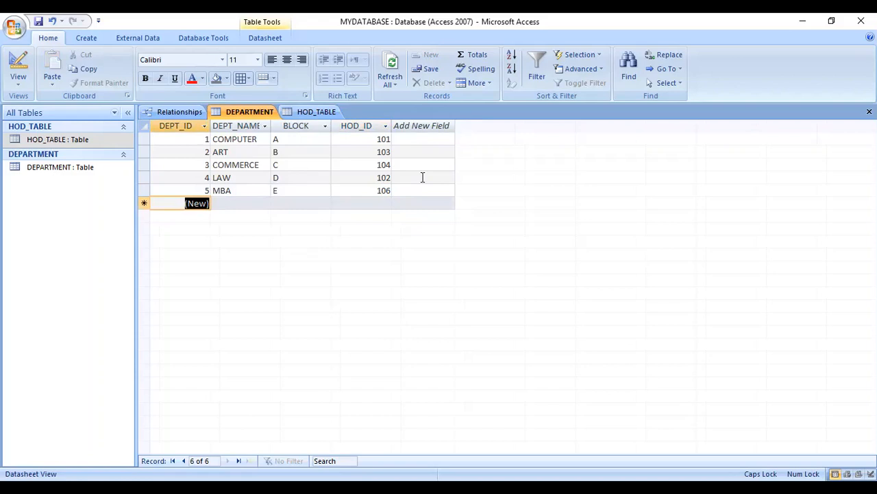
Try to change the MBA department's HOD_ID to 107, an ID missing from HOD_TABLE
{"action": "left_click", "coordinate": [384, 190]}
{"action": "key", "text": "Delete"}
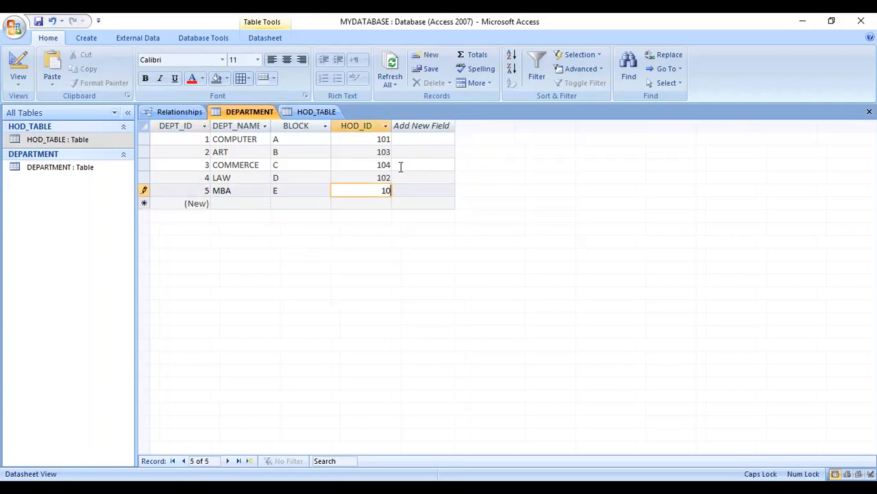
{"action": "left_click", "coordinate": [304, 112]}
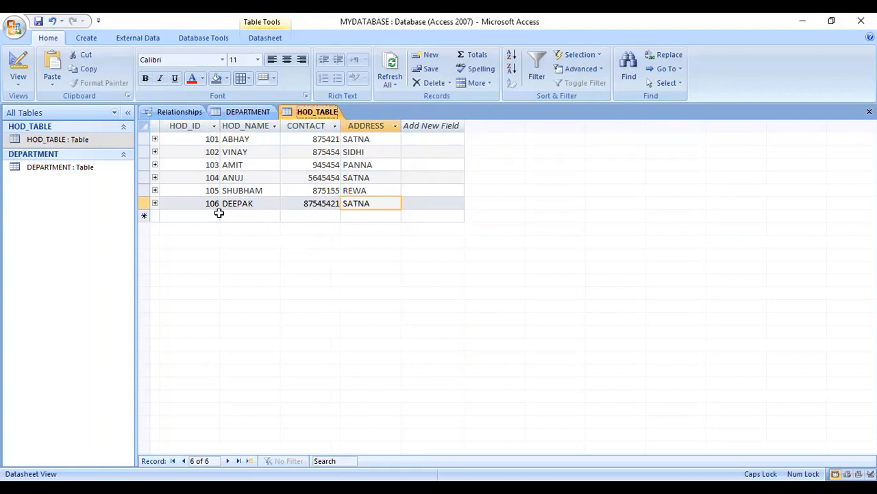
{"action": "left_click", "coordinate": [256, 111]}
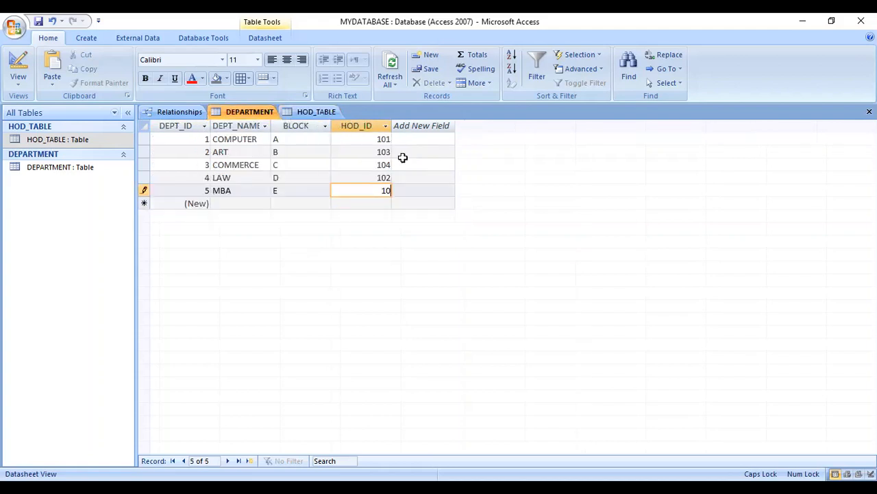
{"action": "type", "text": "7"}
{"action": "left_click", "coordinate": [388, 156]}
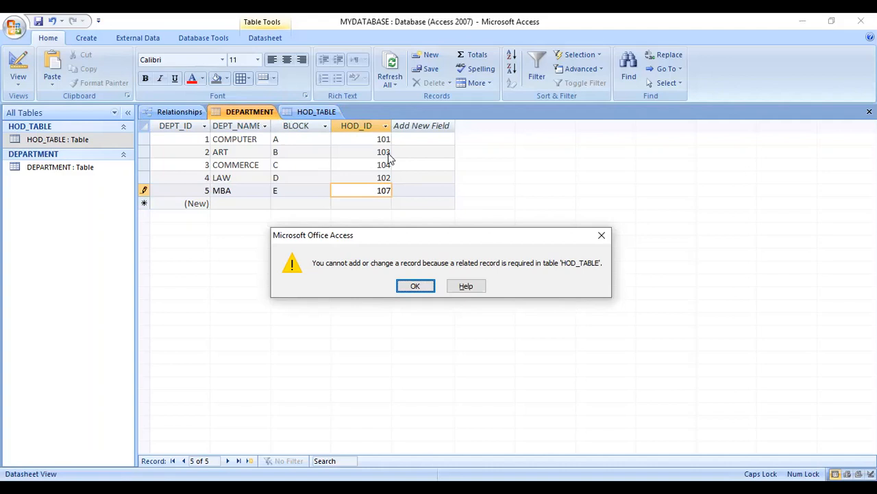
{"action": "key", "text": "Return"}
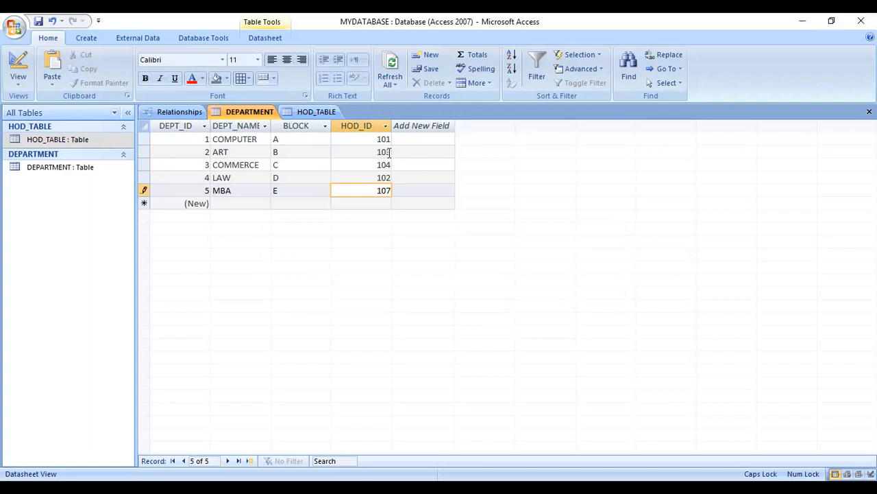
Set the MBA department's HOD_ID back to 106 and commit the record
{"action": "key", "text": "Tab"}
{"action": "key", "text": "shift+Tab"}
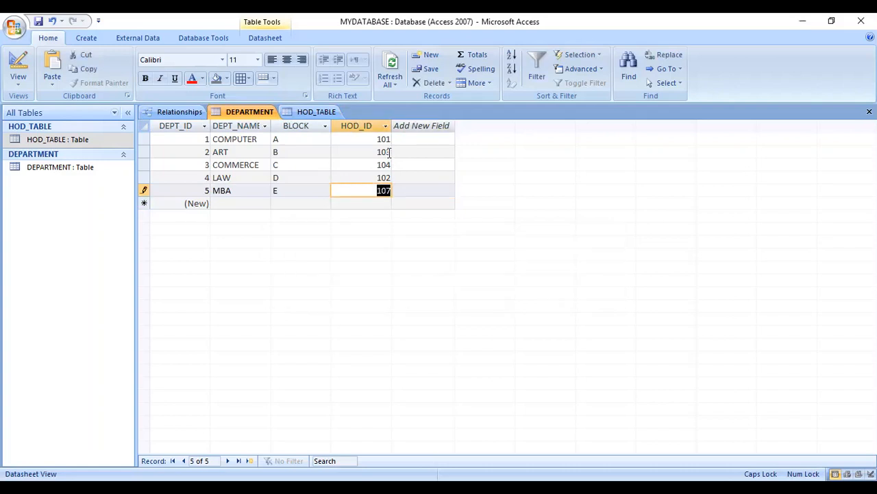
{"action": "type", "text": "106"}
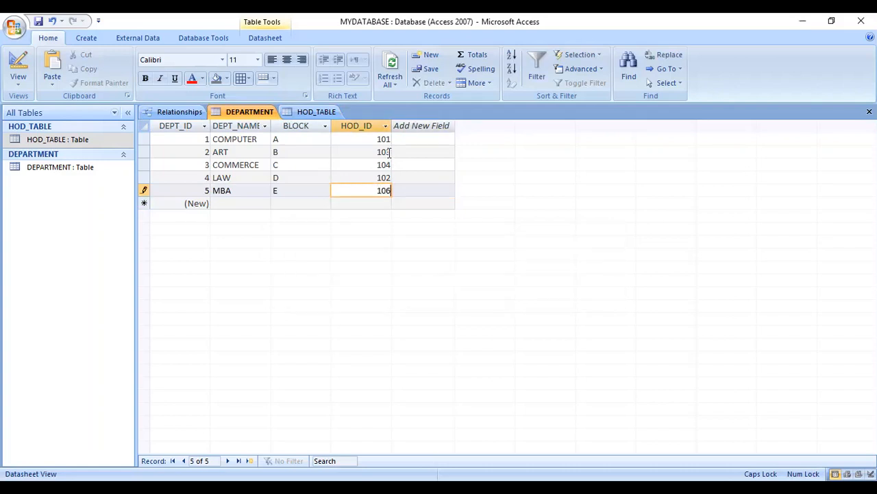
{"action": "key", "text": "Tab"}
{"action": "key", "text": "Tab"}
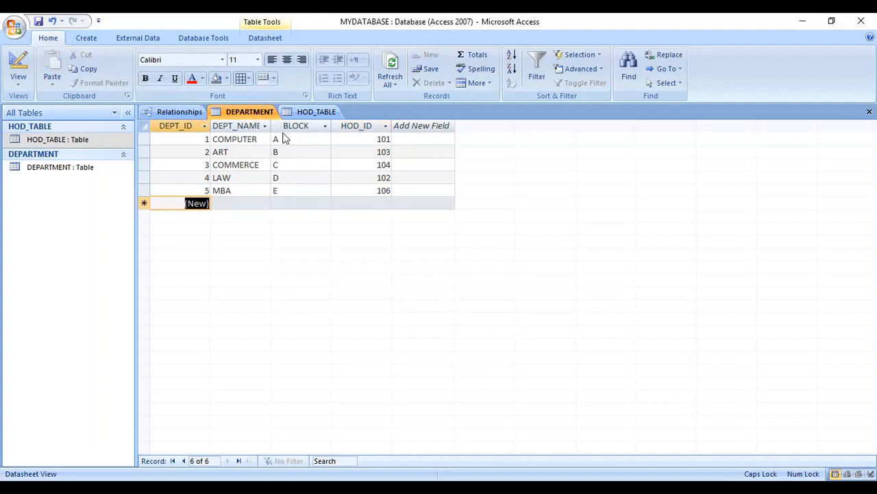
Expand the HOD_ID 106 record in HOD_TABLE to examine its related departments
{"action": "right_click", "coordinate": [256, 111]}
{"action": "left_click", "coordinate": [305, 111]}
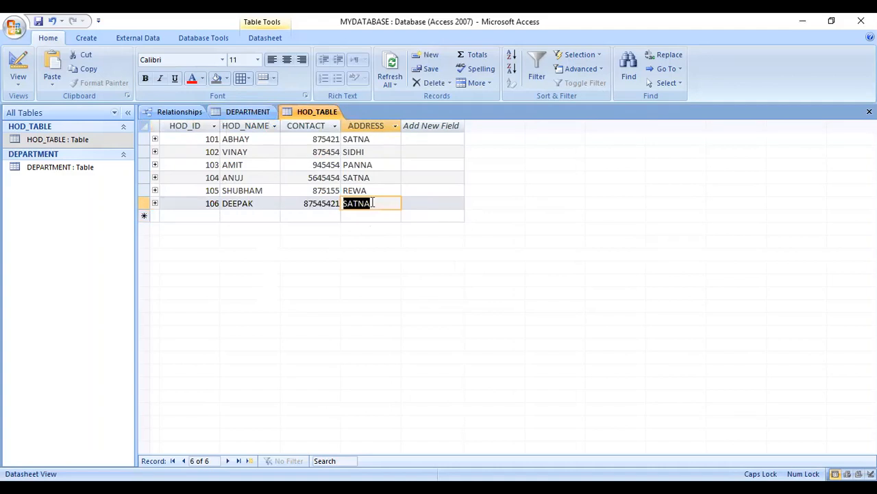
{"action": "left_click", "coordinate": [416, 203]}
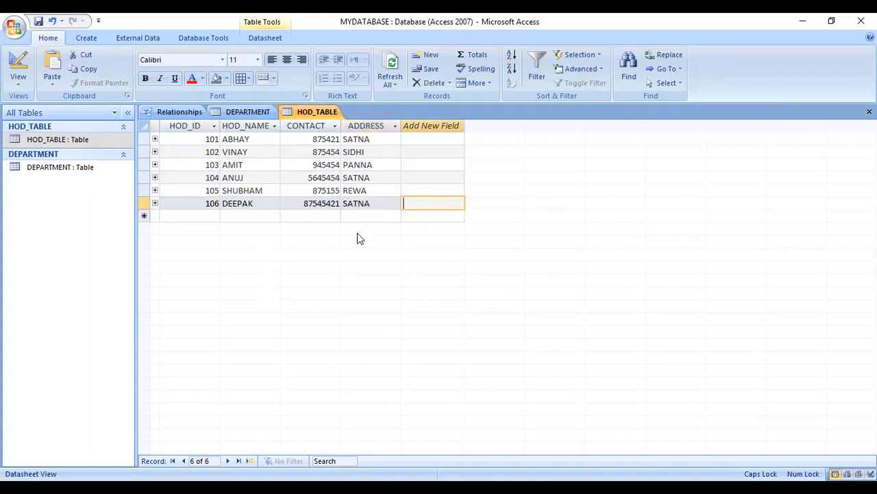
{"action": "left_click", "coordinate": [155, 203]}
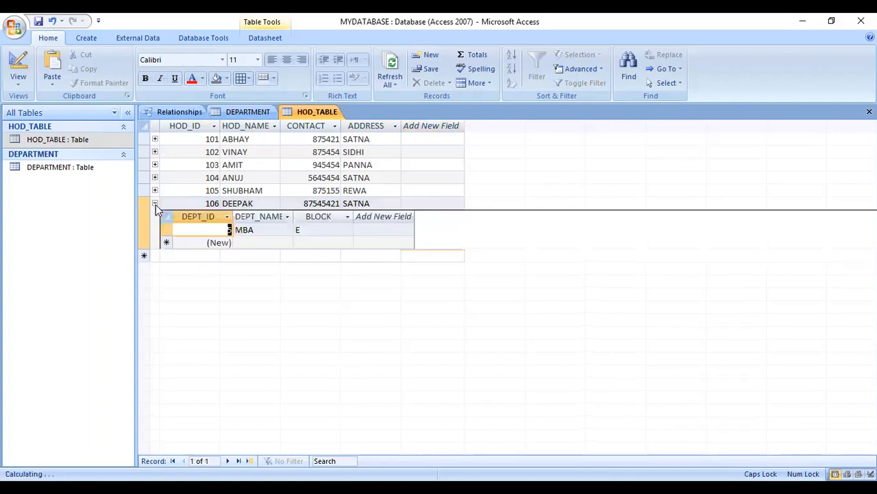
{"action": "left_click", "coordinate": [255, 241]}
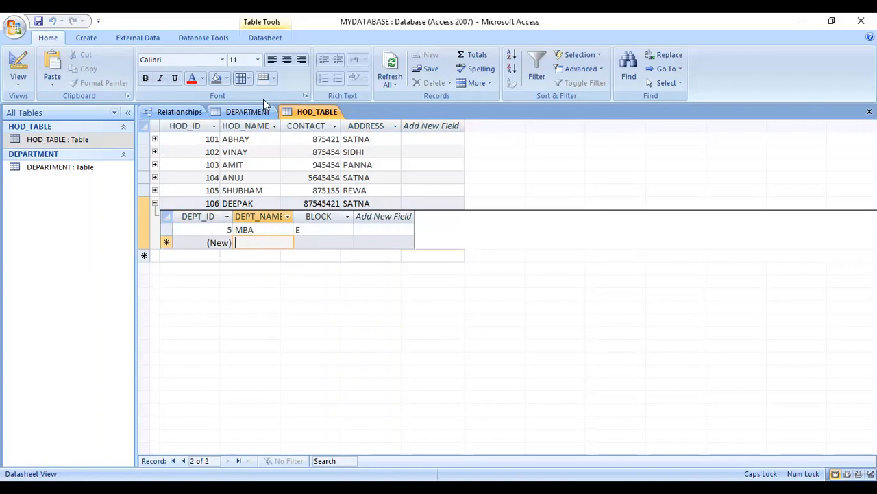
Add a DEPARTMENT record with DEPT_NAME POLYTECHNIC, BLOCK E and HOD_ID 106, and save the table
{"action": "left_click", "coordinate": [241, 113]}
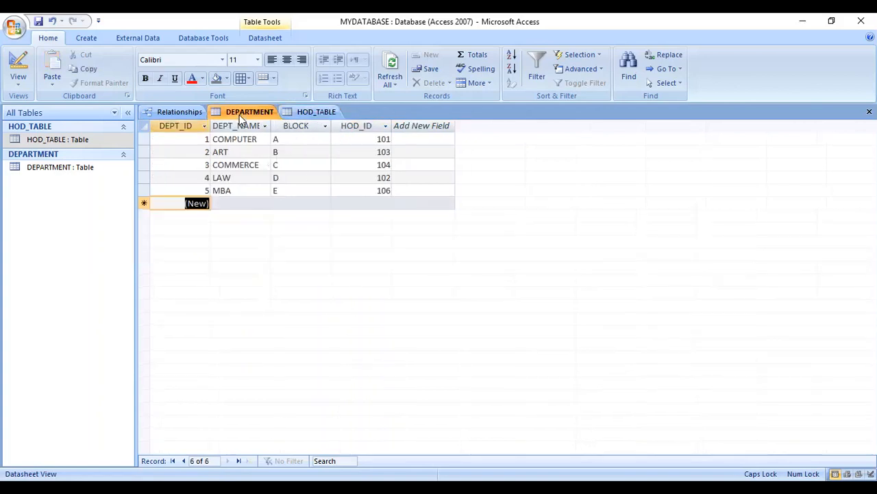
{"action": "left_click", "coordinate": [228, 202]}
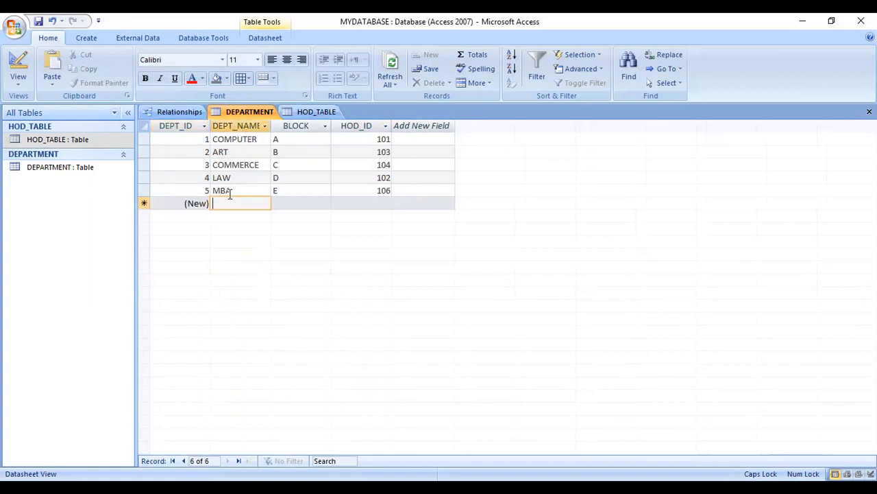
{"action": "type", "text": "PO"}
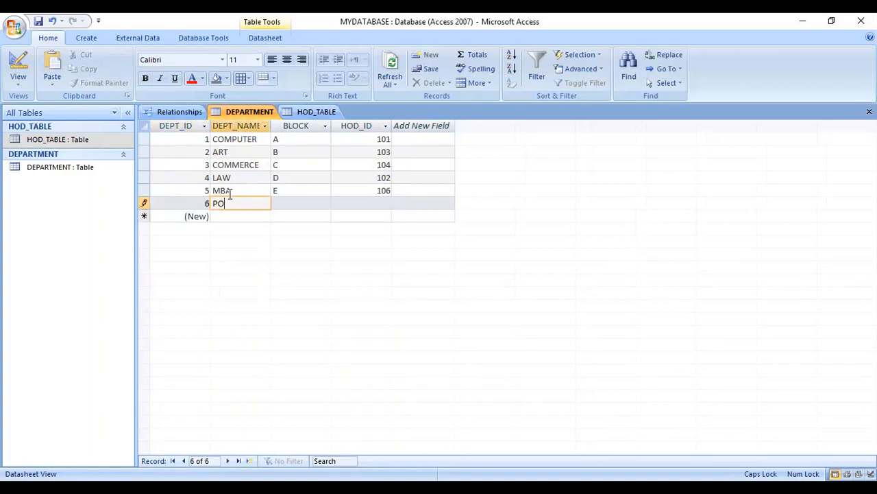
{"action": "type", "text": "LYTECHNIC"}
{"action": "key", "text": "Tab"}
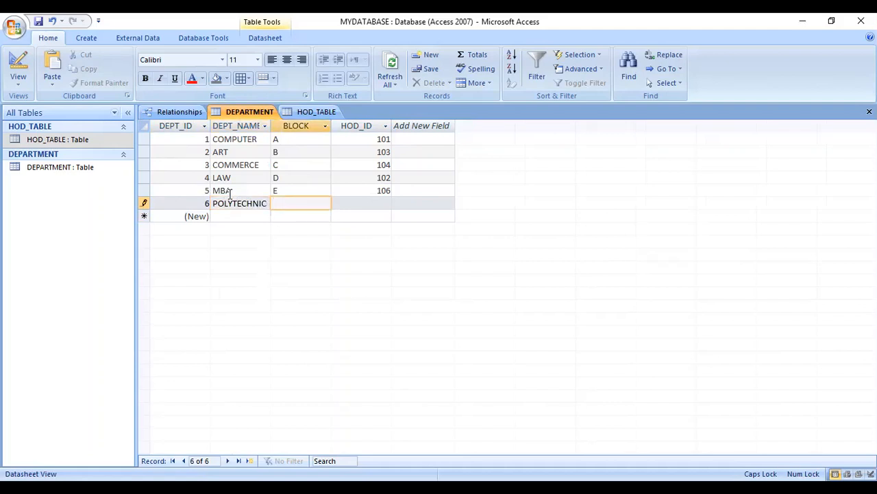
{"action": "type", "text": "E"}
{"action": "key", "text": "Tab"}
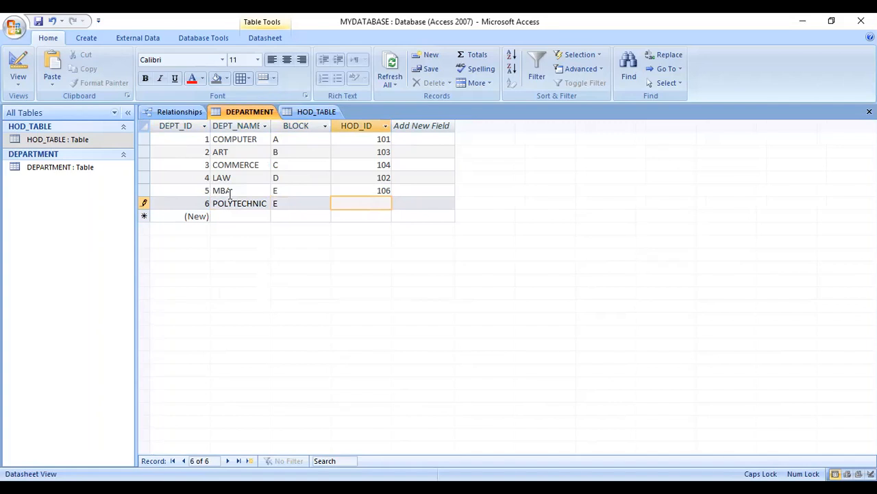
{"action": "type", "text": "106"}
{"action": "right_click", "coordinate": [246, 118]}
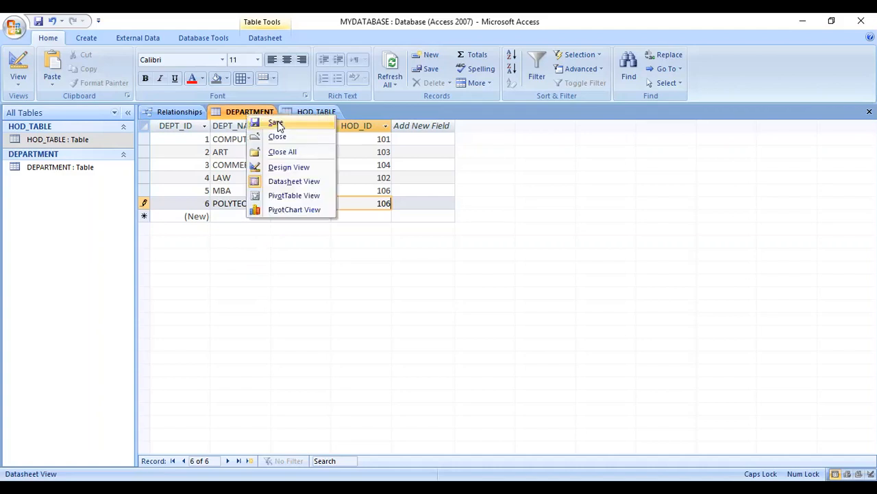
{"action": "left_click", "coordinate": [314, 122]}
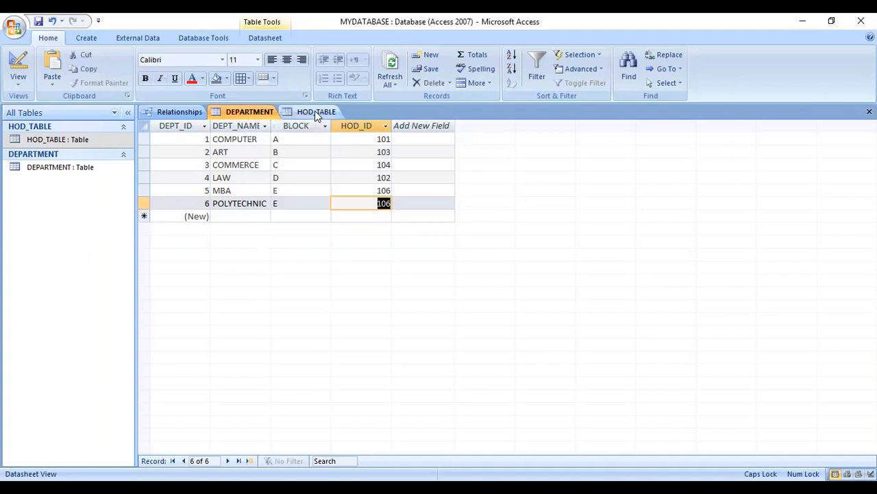
Refresh HOD_TABLE to check the departments related to HOD_ID 106
{"action": "left_click", "coordinate": [318, 114]}
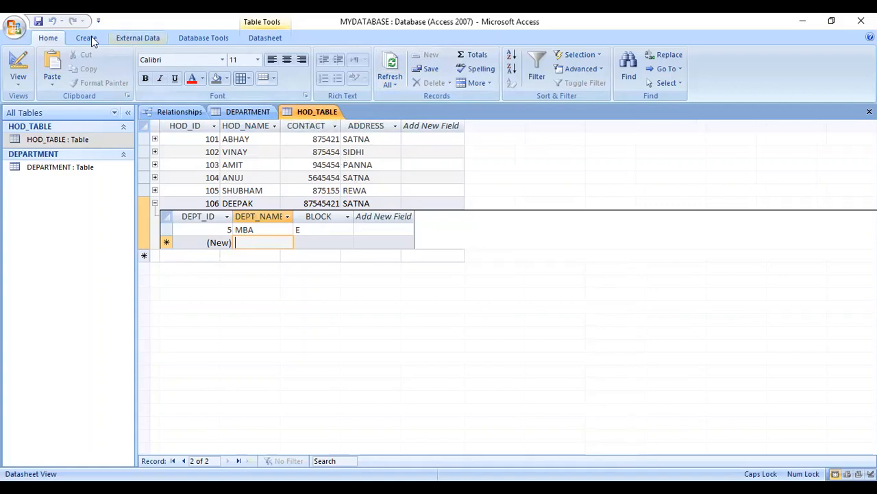
{"action": "left_click", "coordinate": [391, 65]}
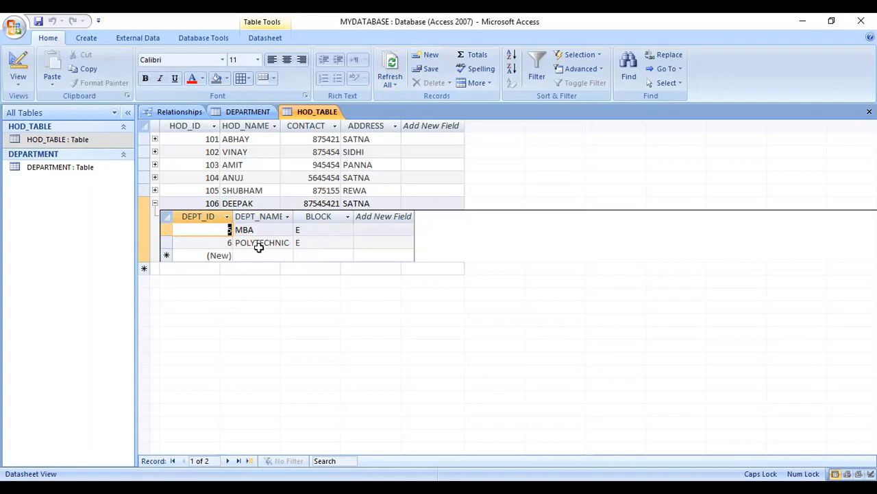
Delete the MBA record from the departments related to HOD_ID 106, confirm the deletion, and refresh the DEPARTMENT table
{"action": "left_click", "coordinate": [167, 230]}
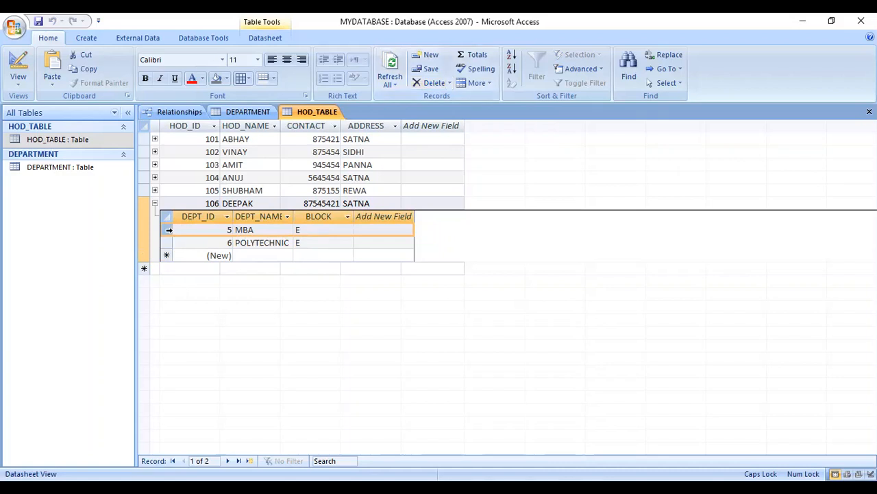
{"action": "right_click", "coordinate": [167, 231]}
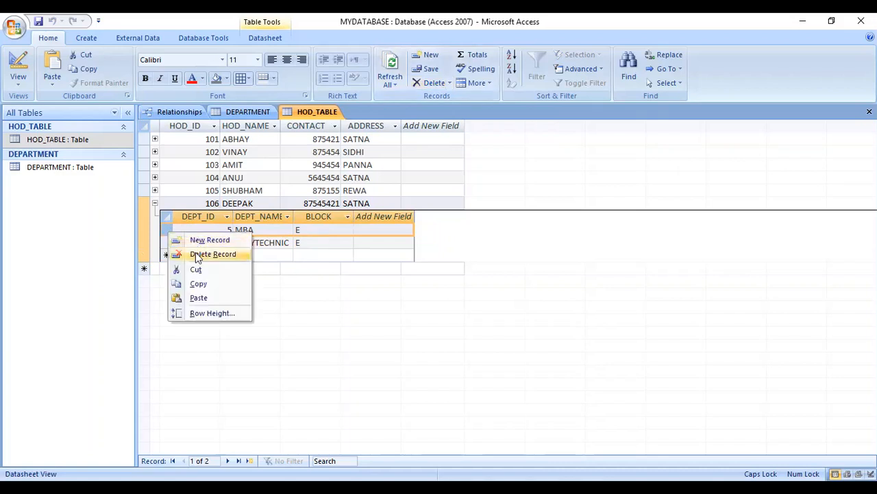
{"action": "left_click", "coordinate": [196, 255]}
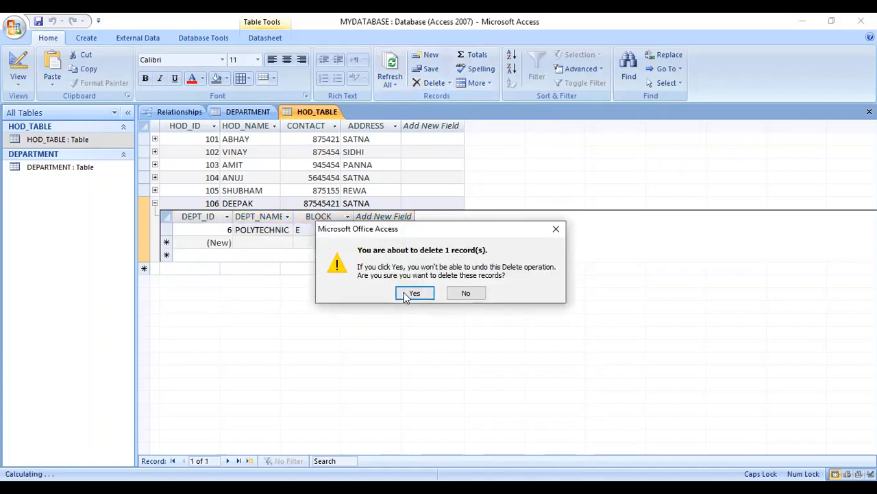
{"action": "left_click", "coordinate": [411, 294]}
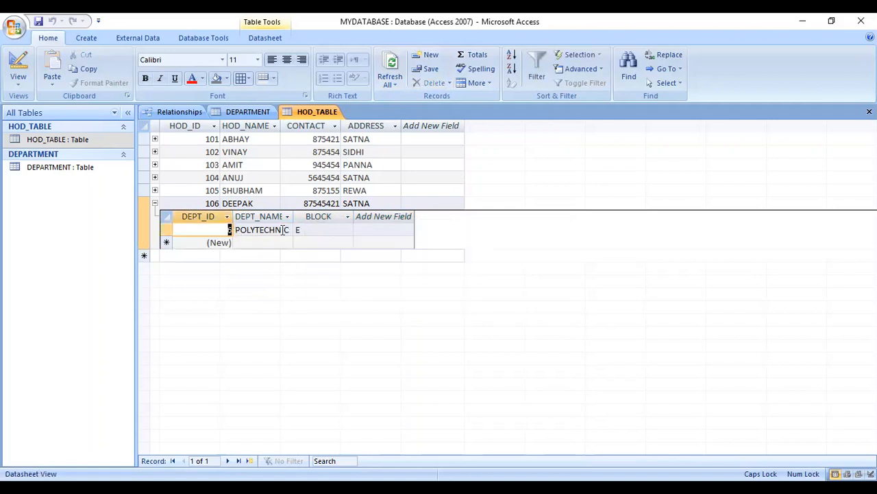
{"action": "left_click", "coordinate": [252, 111]}
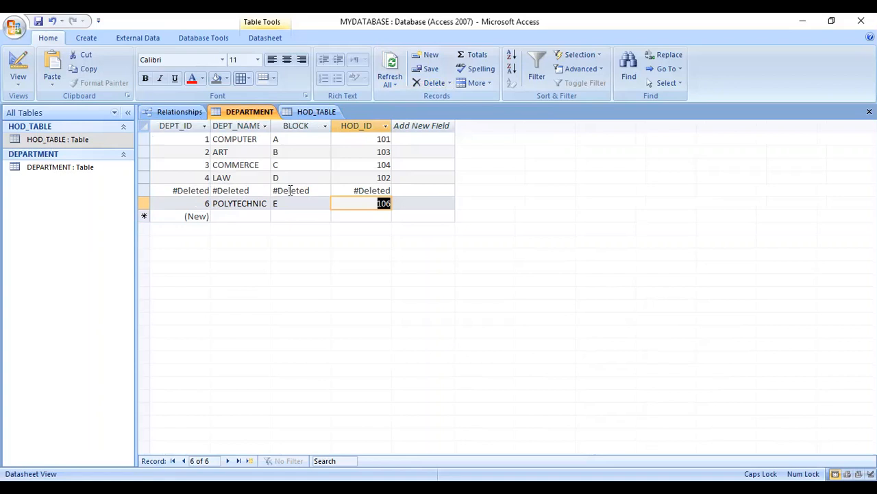
{"action": "left_click", "coordinate": [384, 66]}
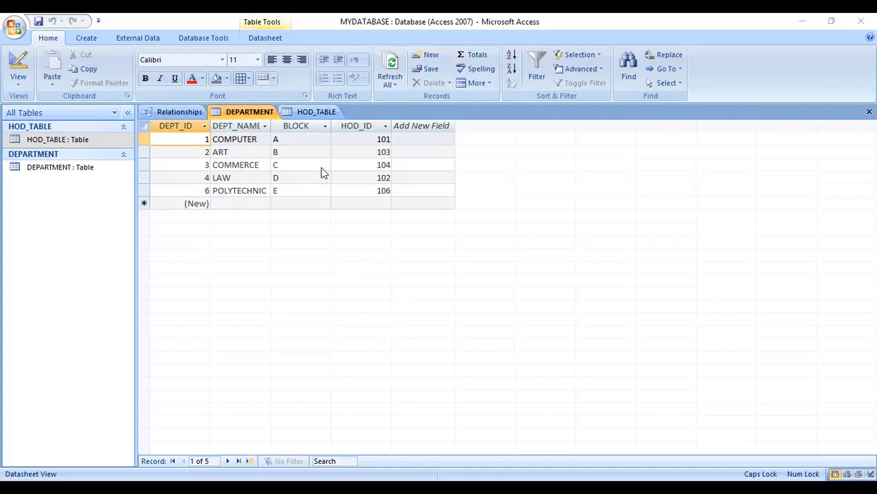
Open the HOD_TABLE–DEPARTMENT relationship for editing and bring up its join type options
{"action": "left_click", "coordinate": [180, 112]}
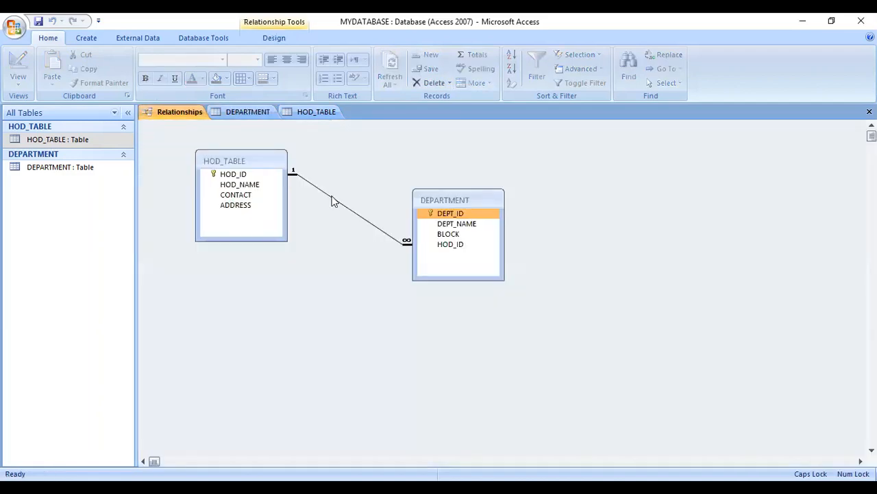
{"action": "right_click", "coordinate": [345, 201]}
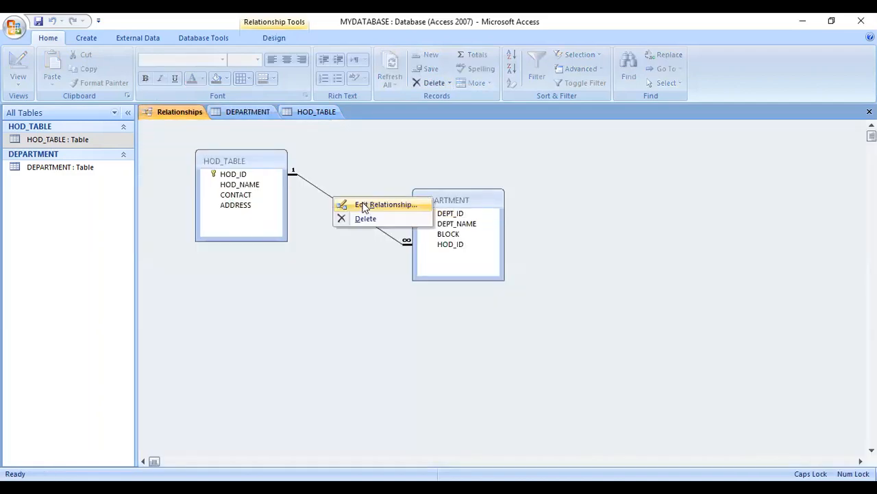
{"action": "left_click", "coordinate": [362, 203]}
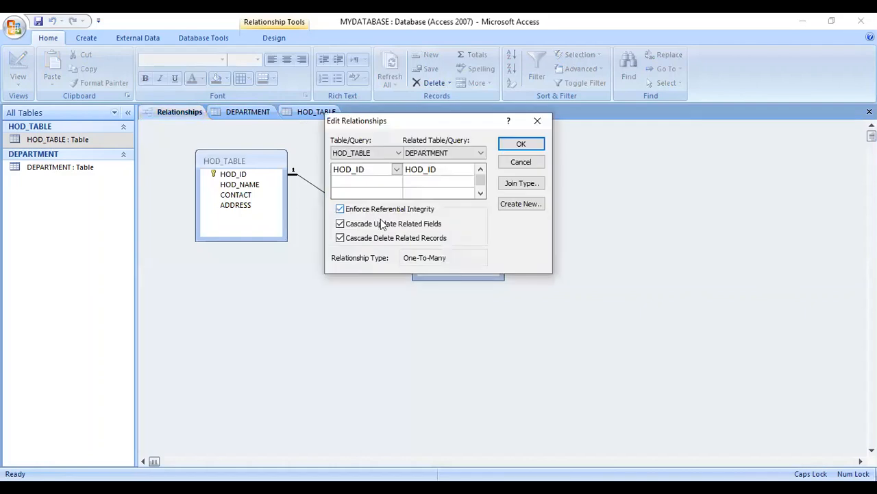
{"action": "left_click", "coordinate": [522, 184]}
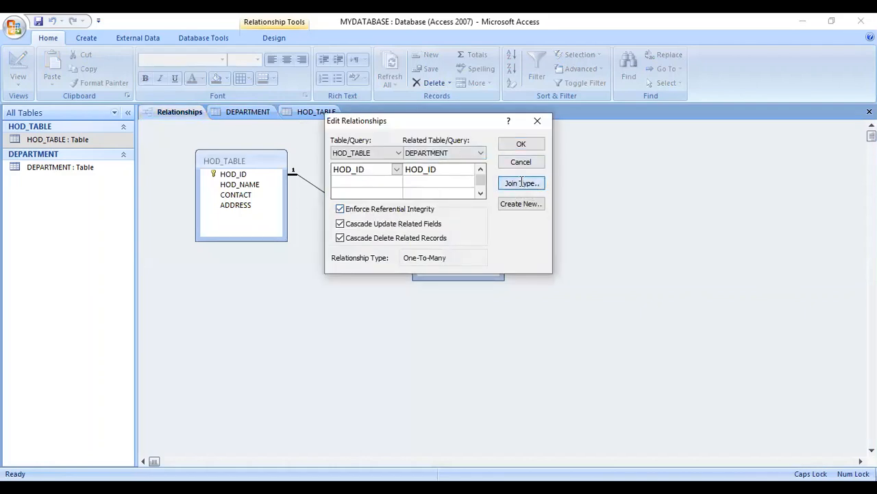